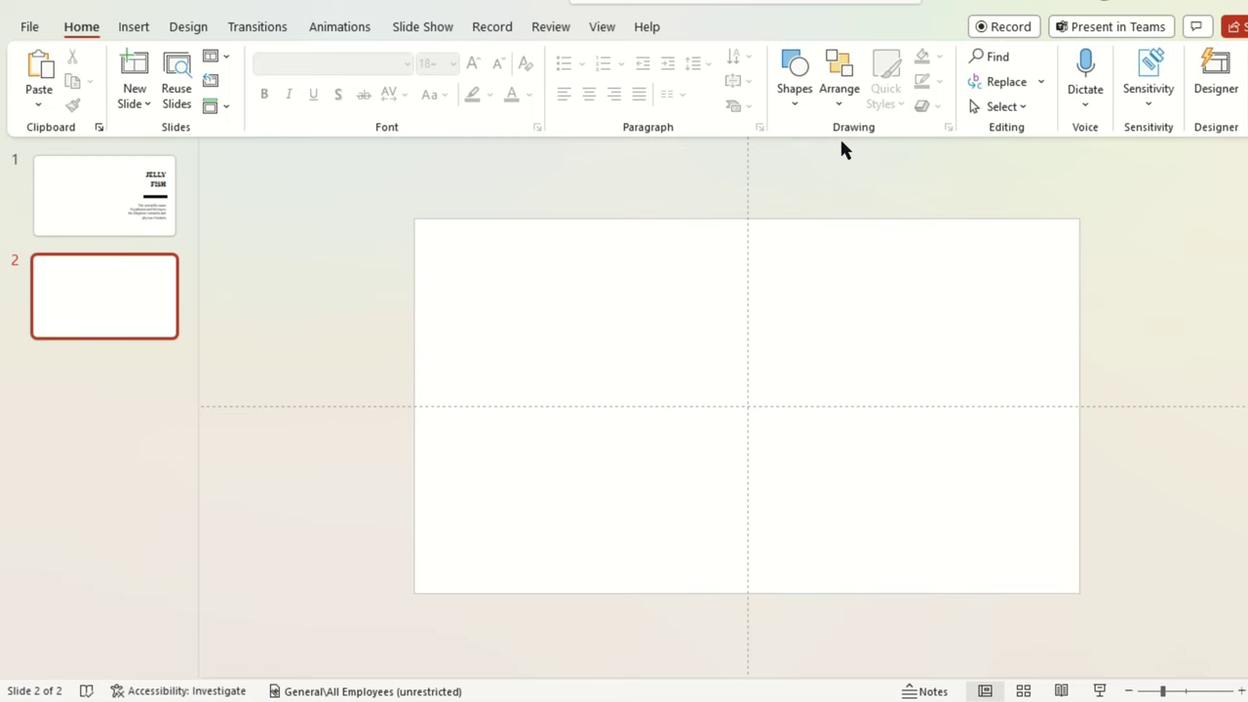
- Draw a large triangle on slide 2 and move it to the slide centre
left_click(796, 103)
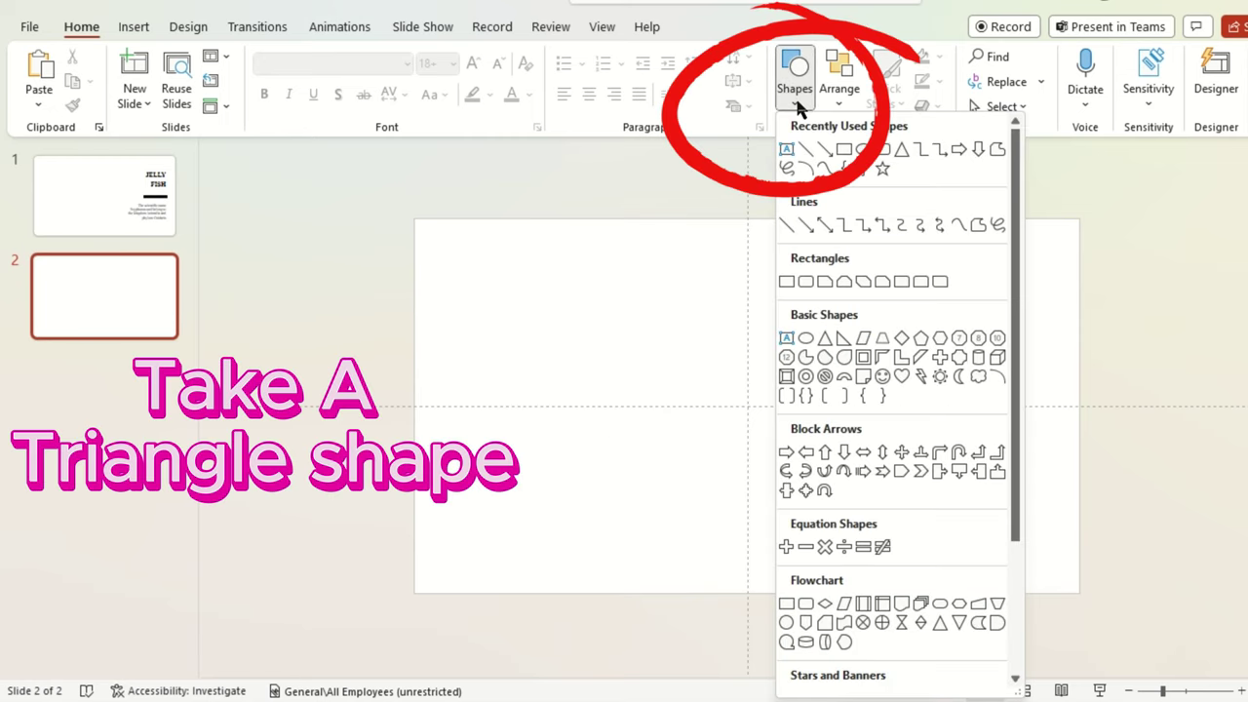
left_click(901, 148)
left_click_drag(639, 543, 835, 378)
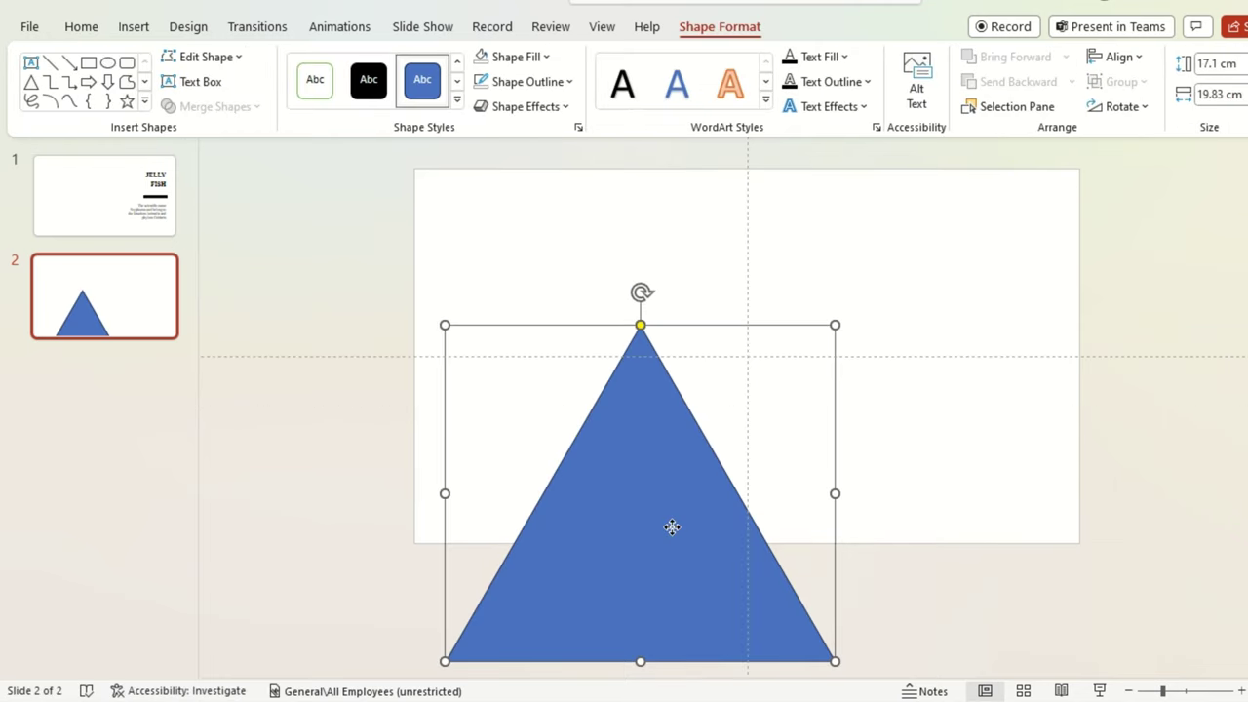
left_click_drag(672, 526, 775, 418)
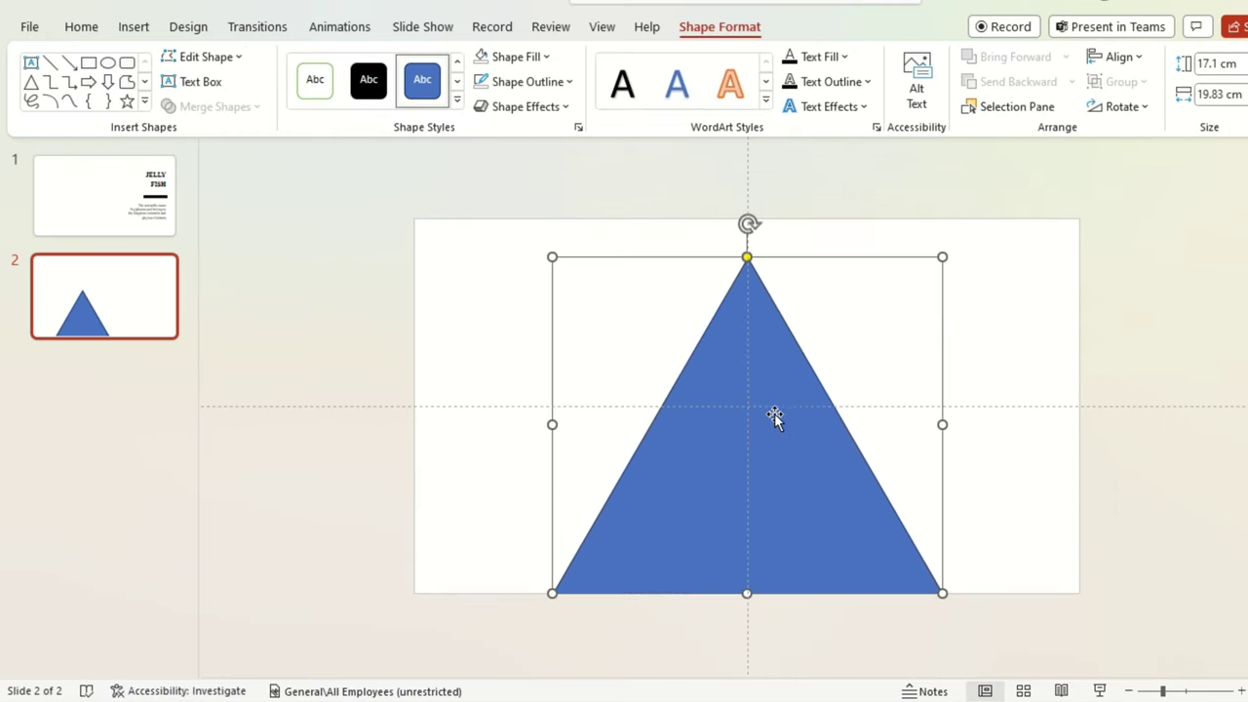
- In Edit Points mode, make the apex and both bottom corners Smooth Points
left_click(224, 58)
left_click(222, 112)
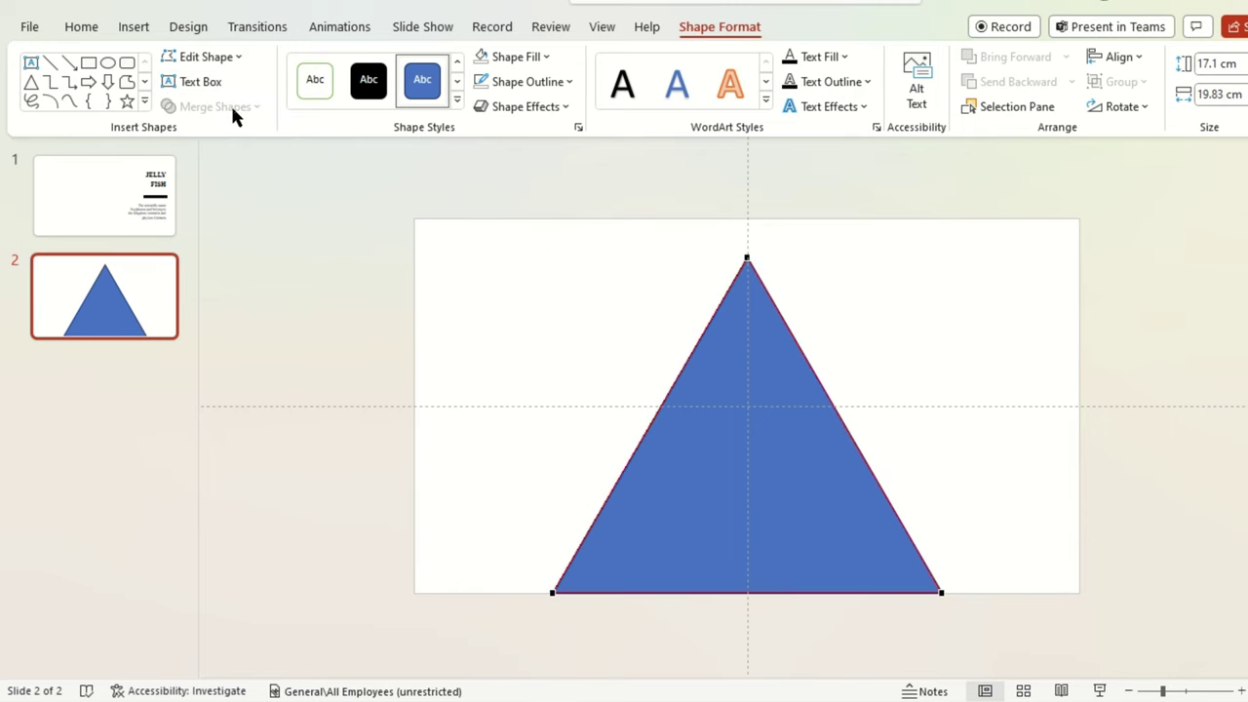
right_click(748, 256)
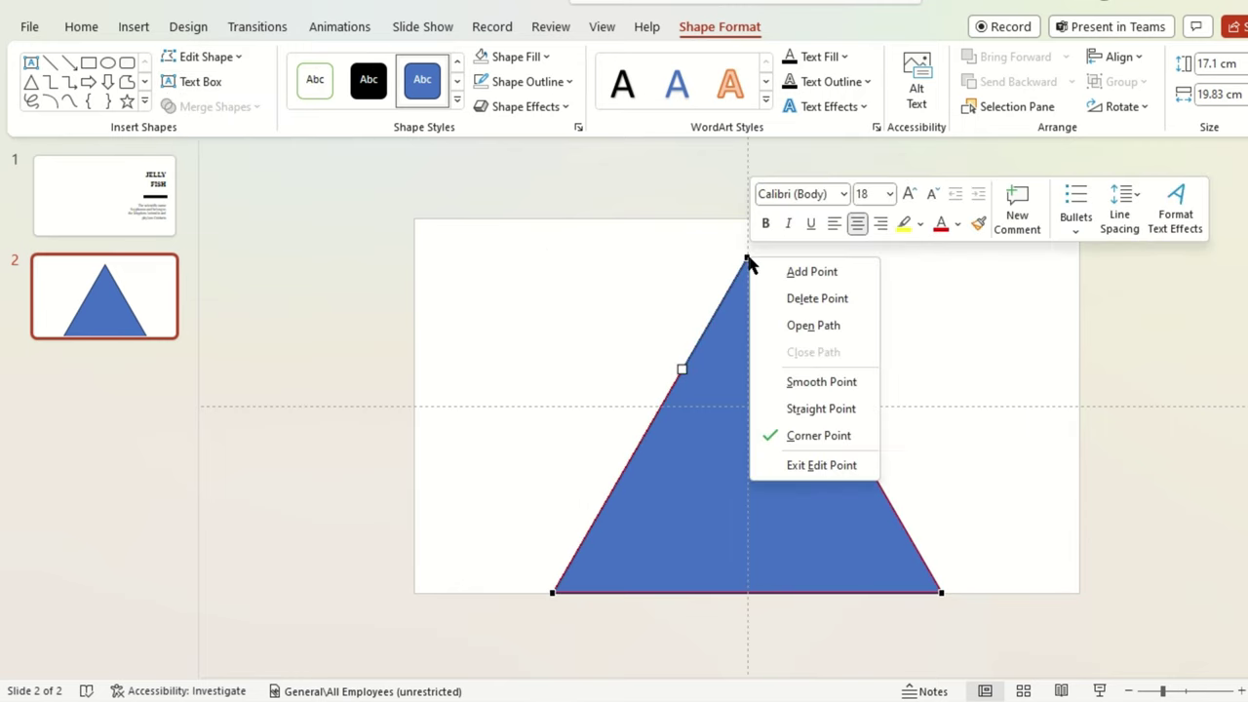
left_click(831, 381)
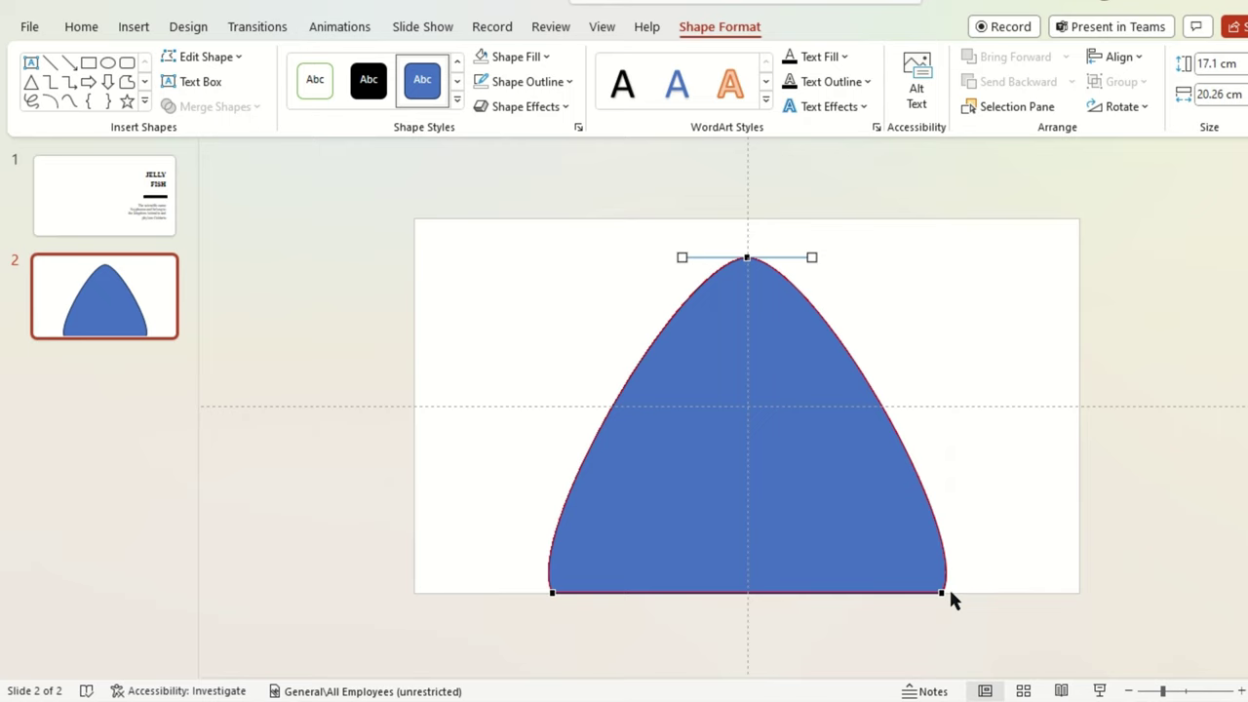
right_click(942, 592)
left_click(991, 493)
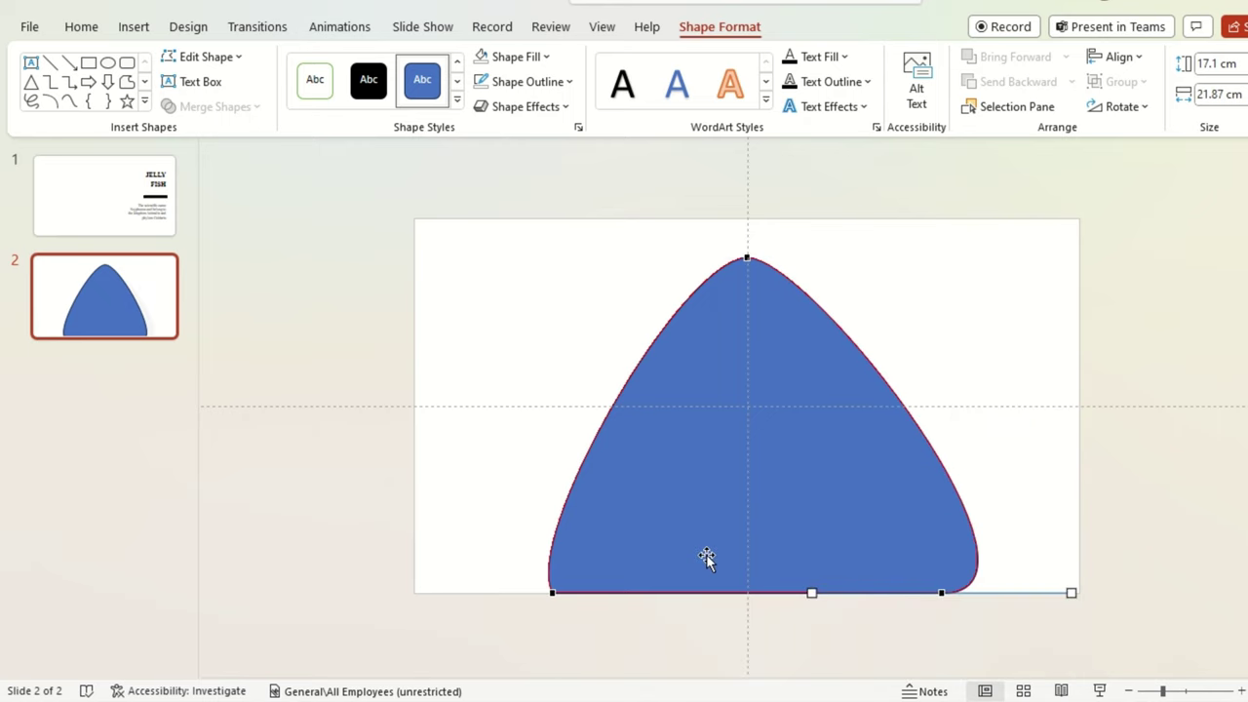
right_click(553, 592)
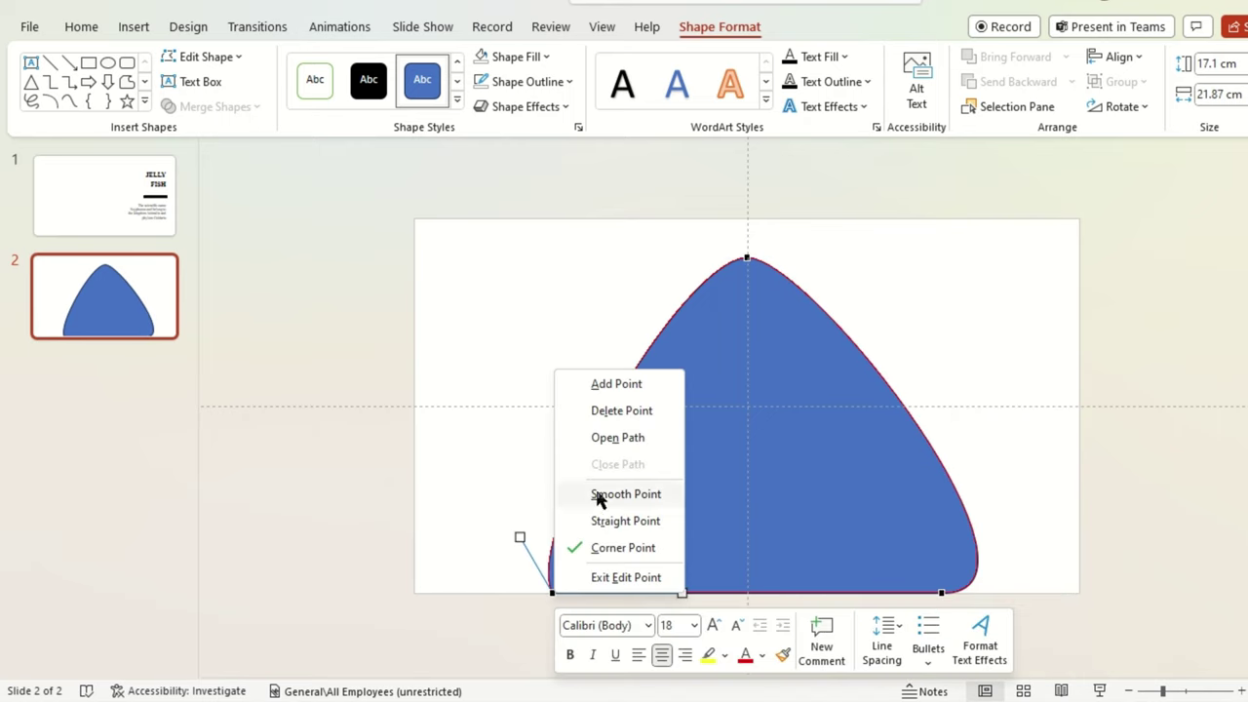
left_click(601, 493)
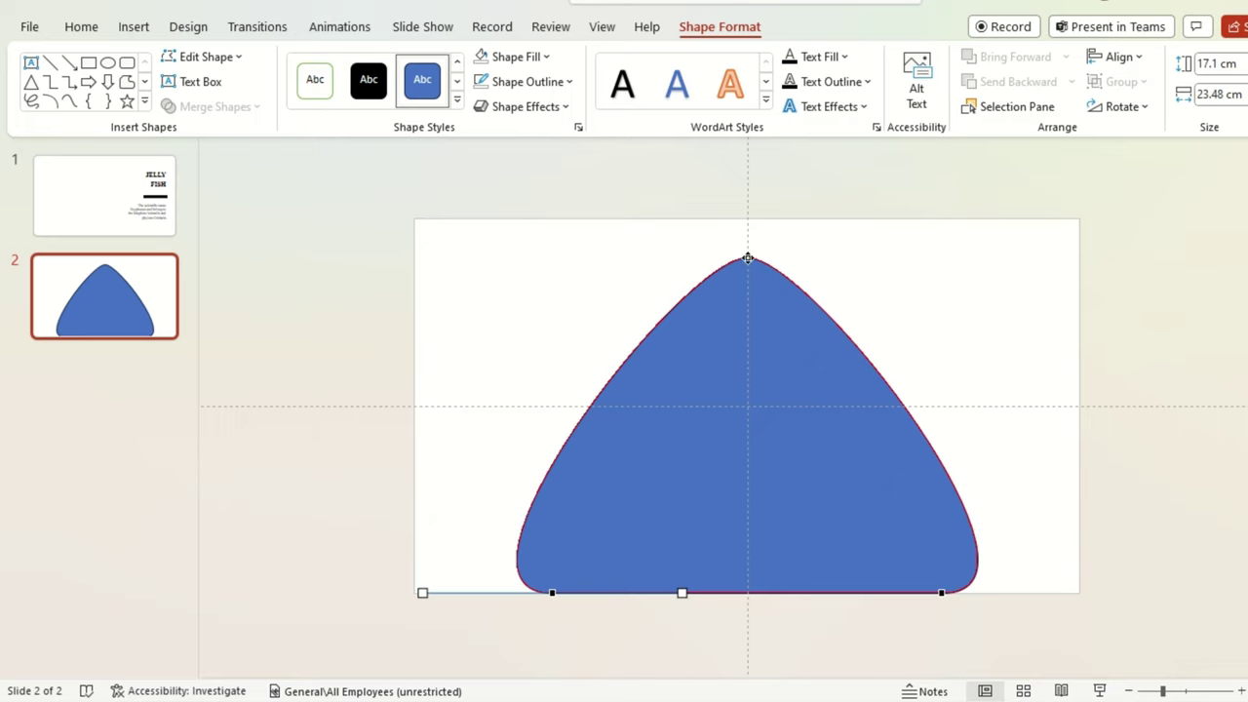
- Drag the top point and tangent handles to form a lopsided, rounded blob
left_click_drag(747, 258, 931, 249)
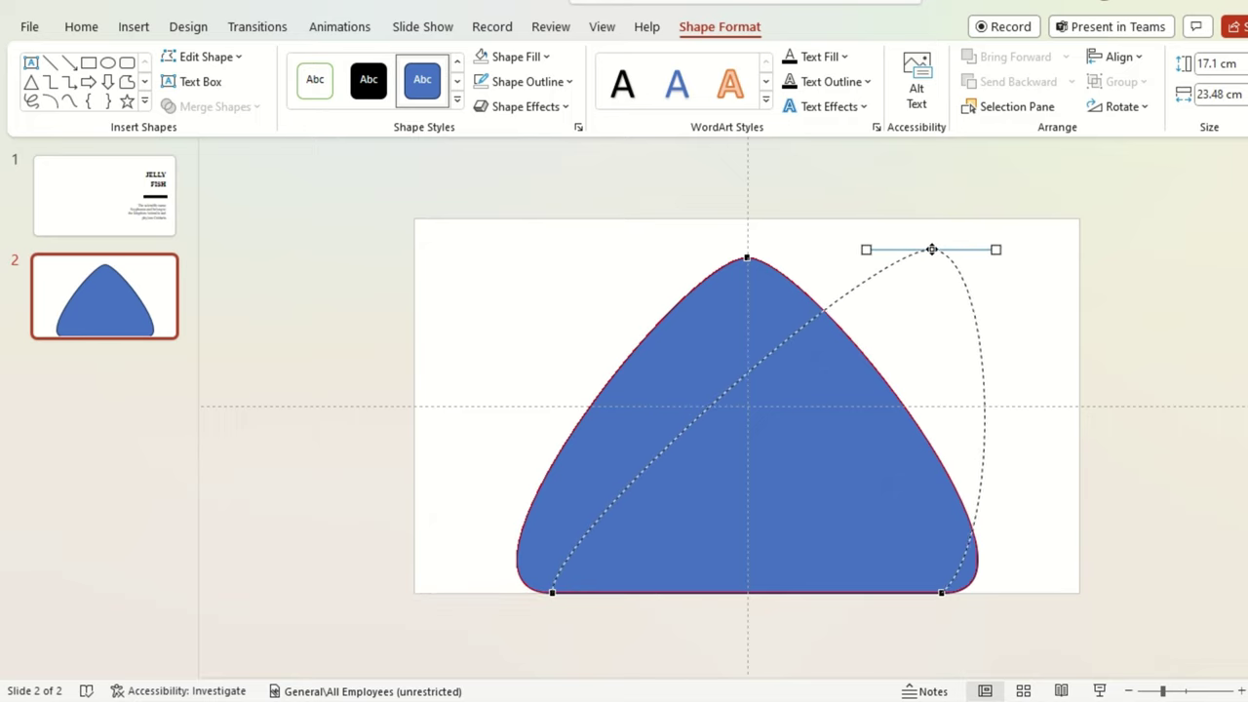
left_click_drag(931, 250, 937, 250)
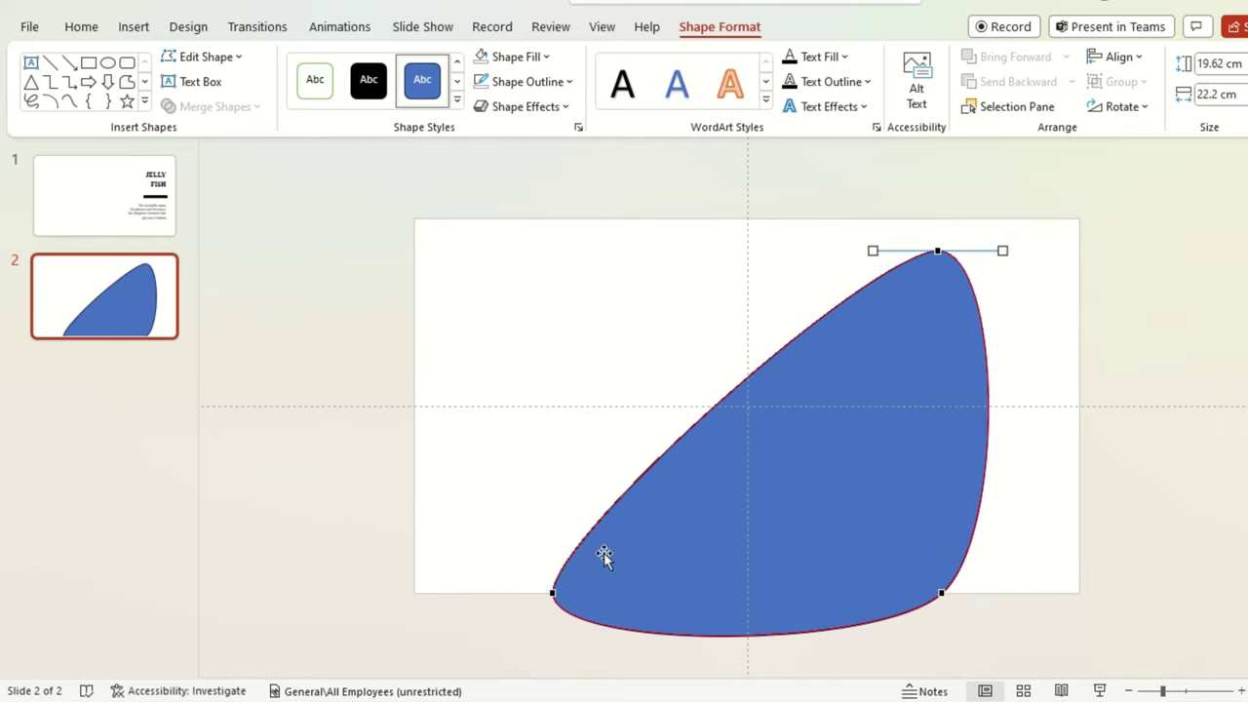
left_click(553, 592)
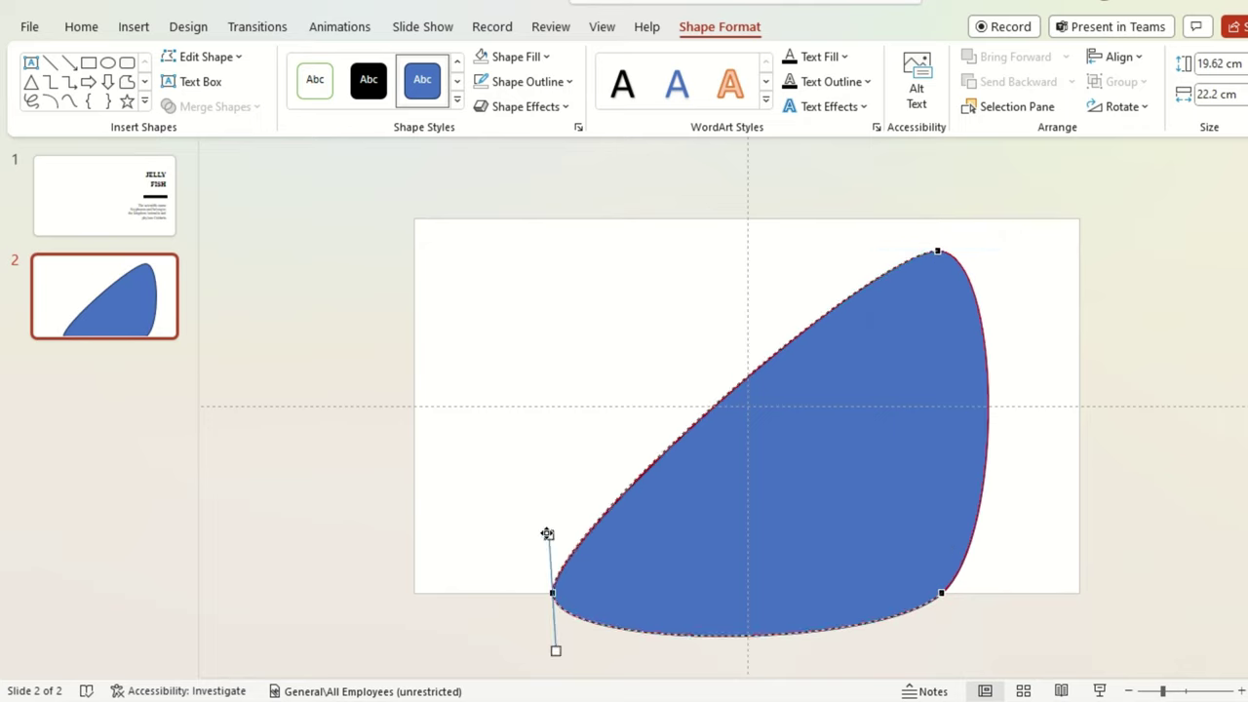
left_click_drag(553, 538, 450, 455)
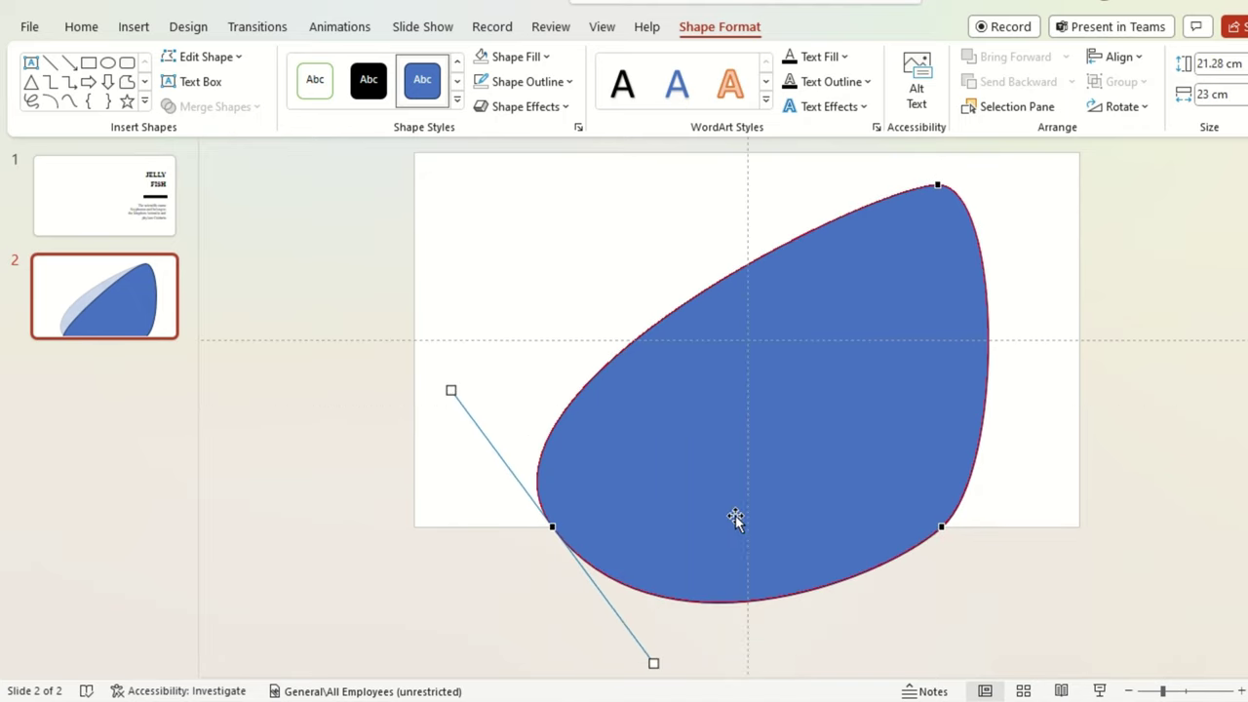
left_click(939, 526)
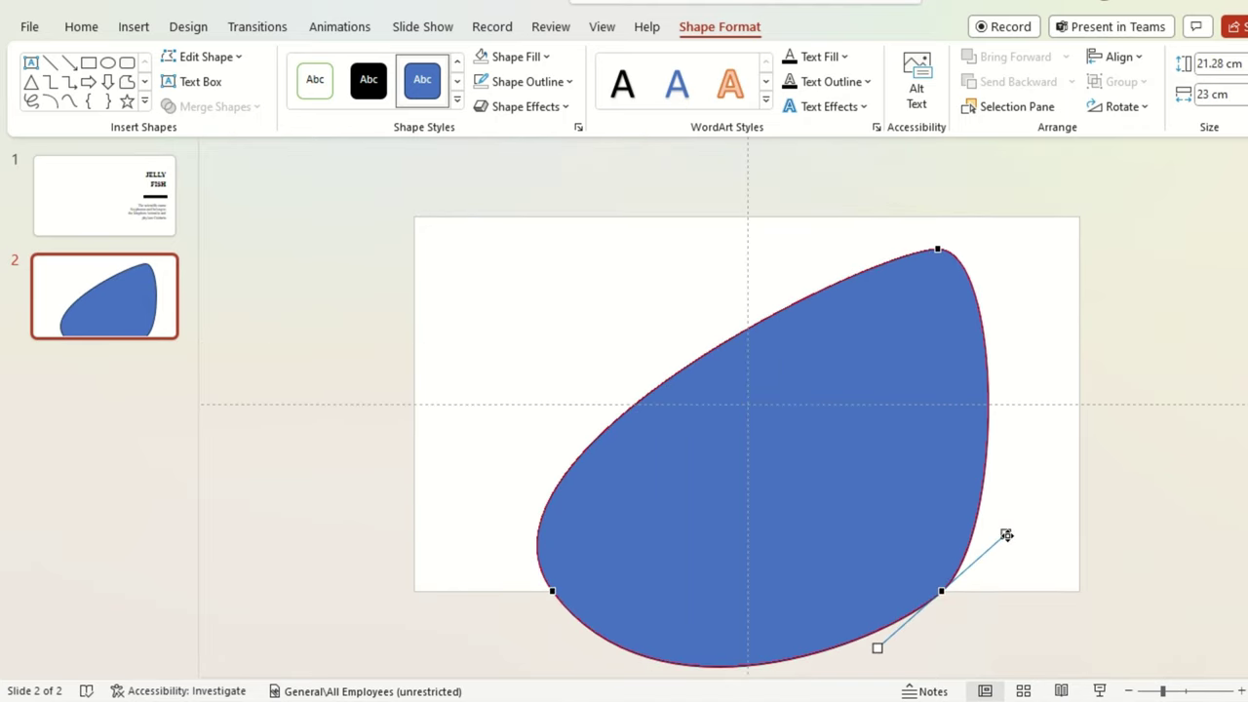
left_click_drag(1006, 536, 1129, 655)
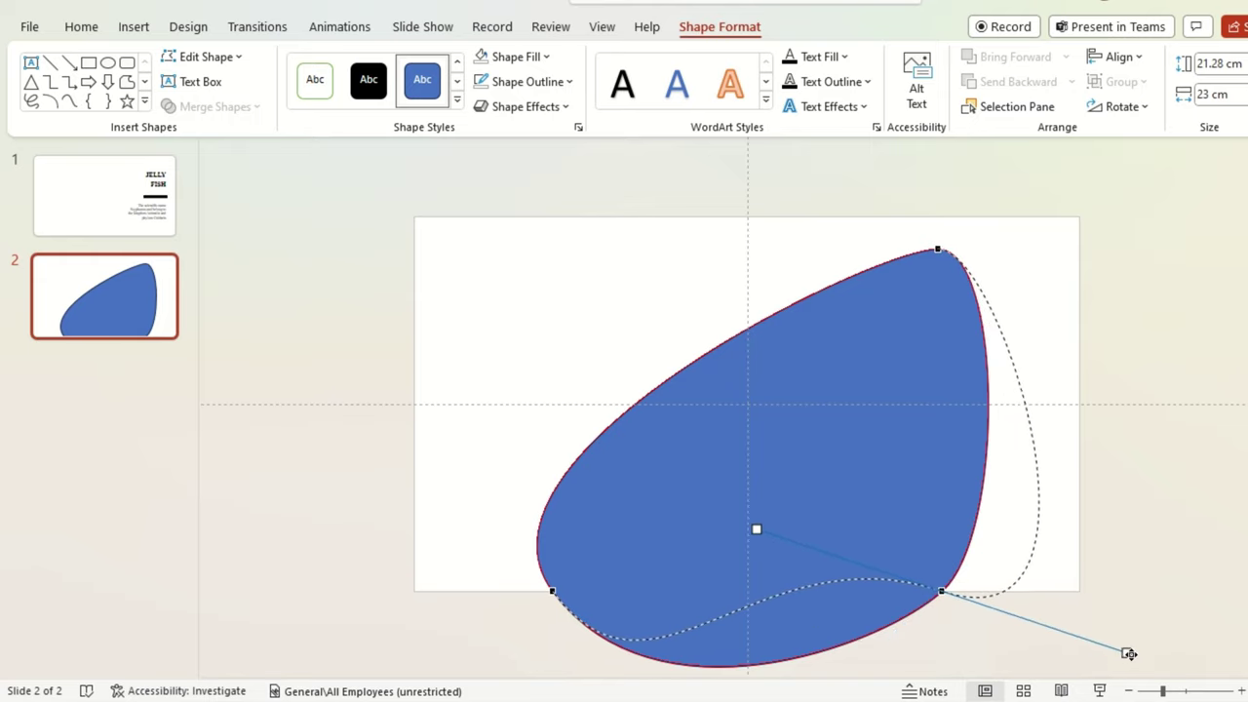
left_click_drag(1129, 654, 1143, 653)
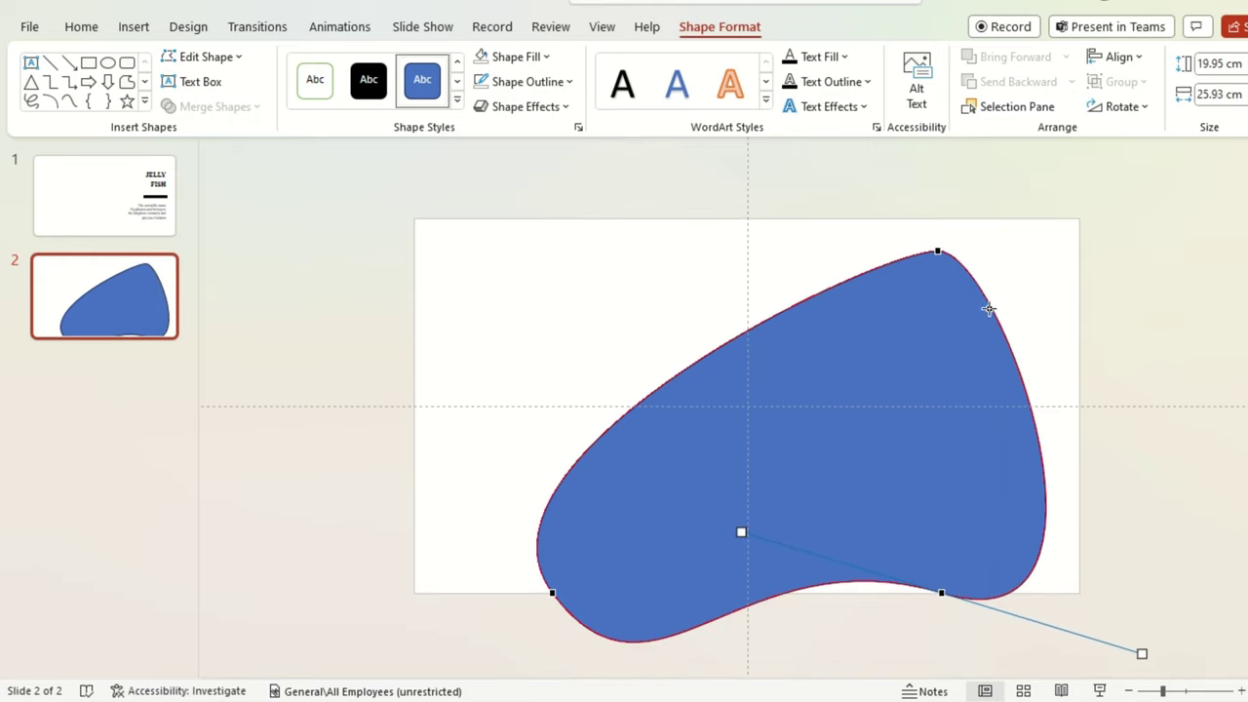
left_click(939, 250)
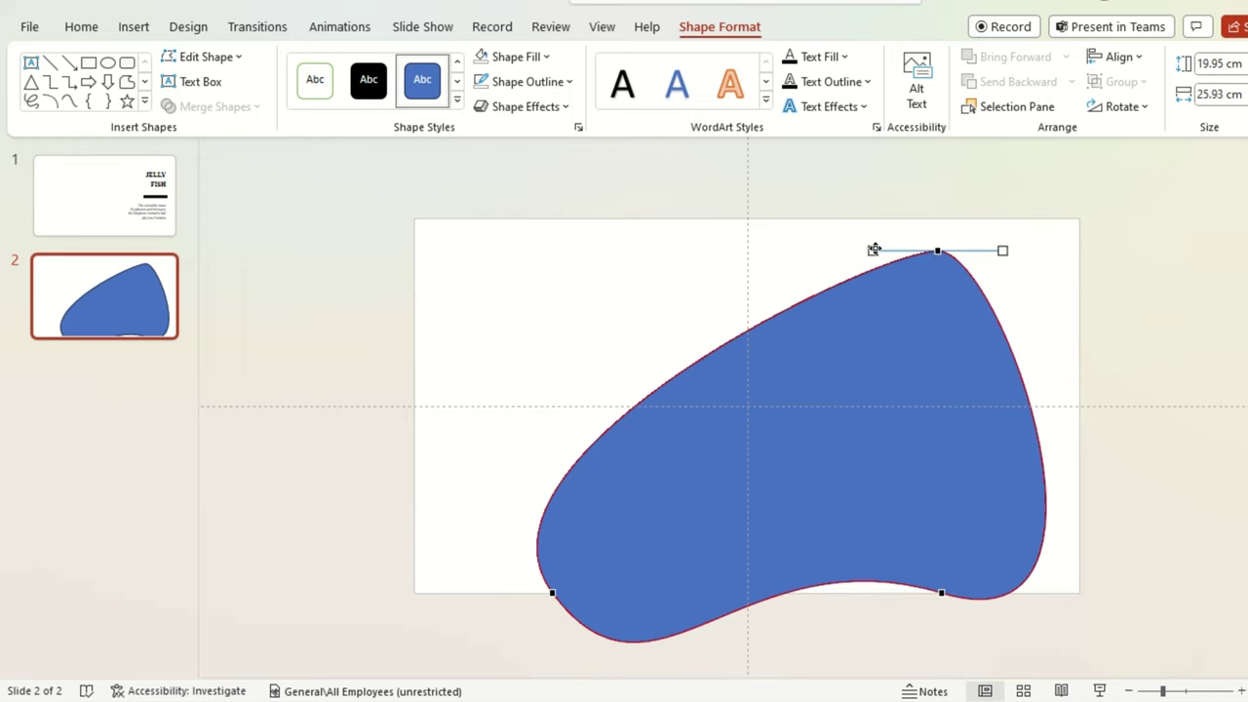
left_click_drag(875, 250, 680, 211)
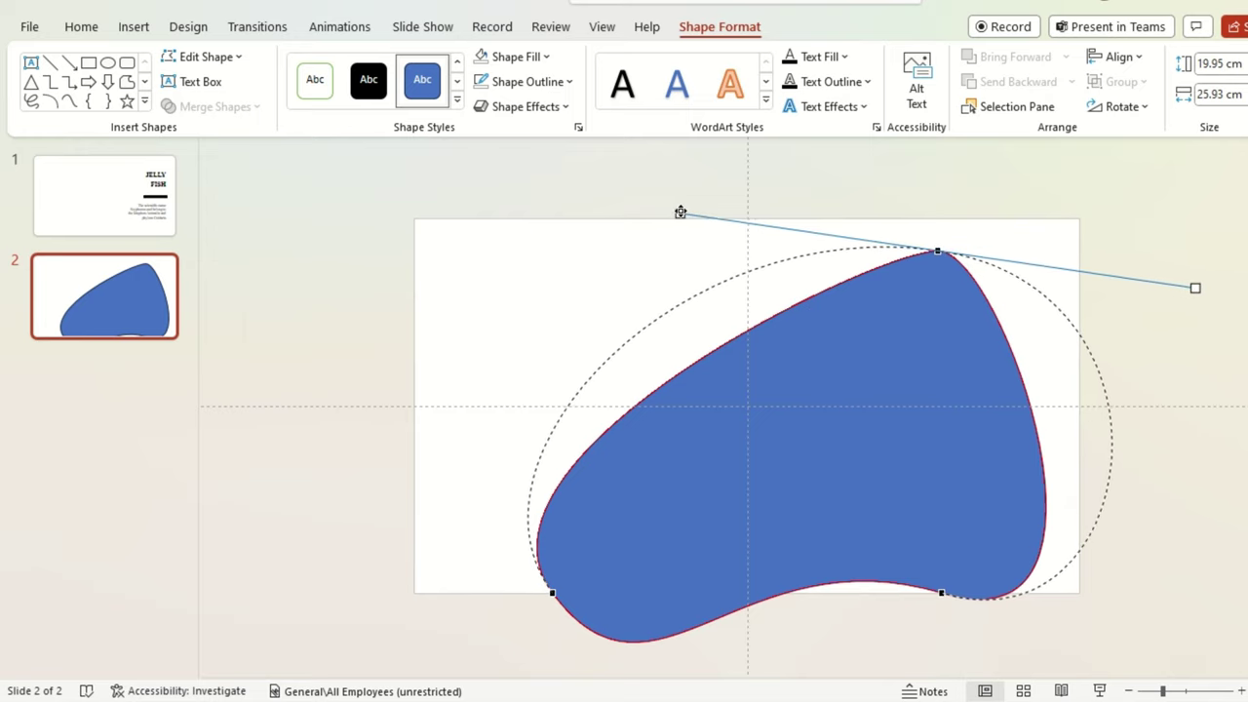
left_click_drag(681, 212, 652, 209)
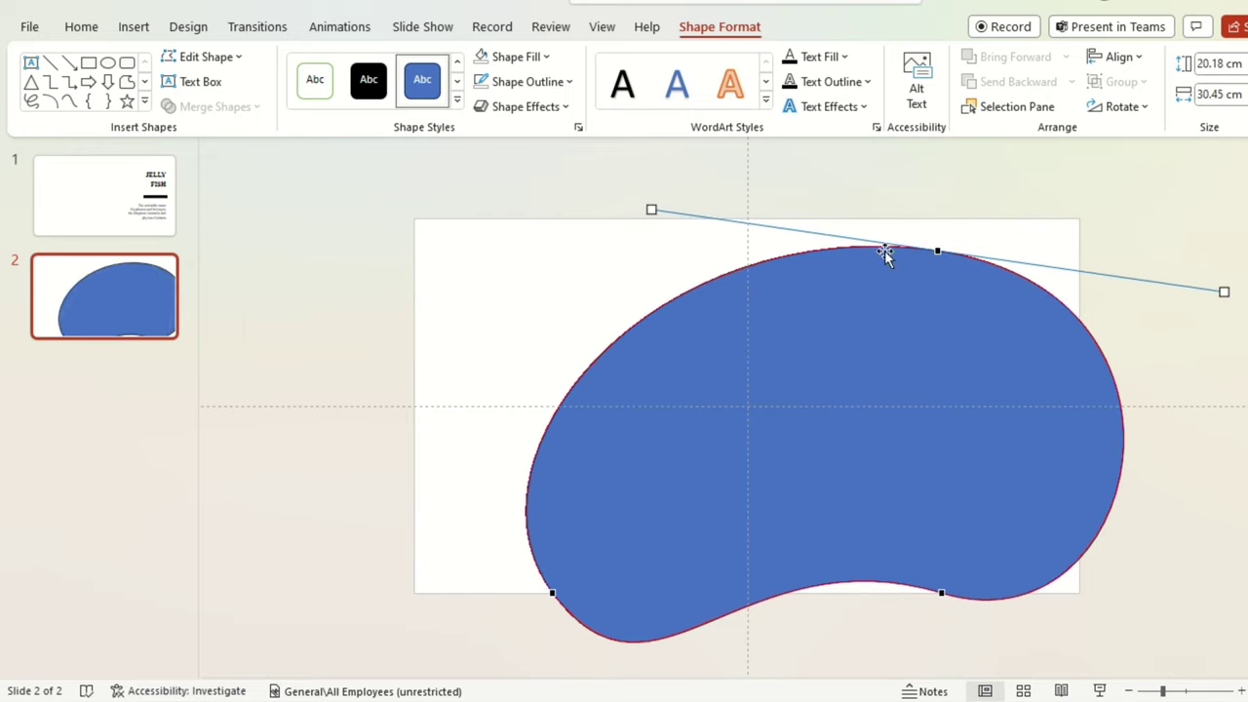
left_click(868, 364)
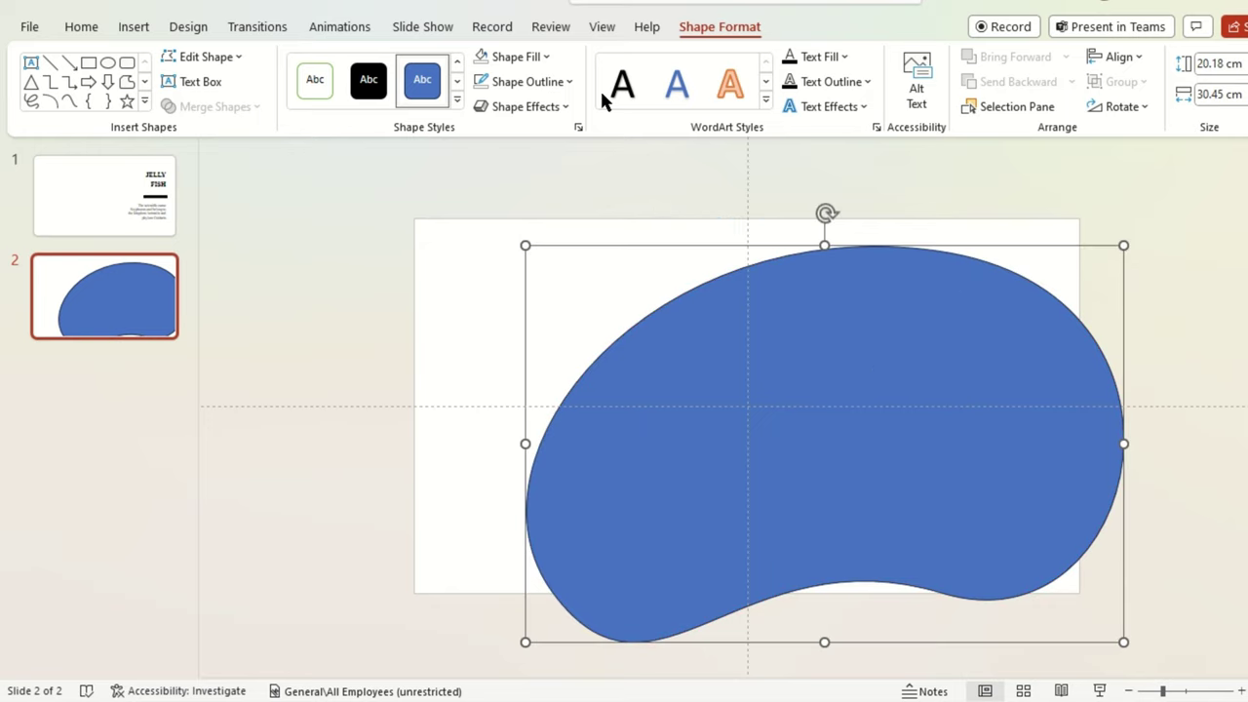
- Set the blob to No Fill and shrink it proportionally
left_click(478, 61)
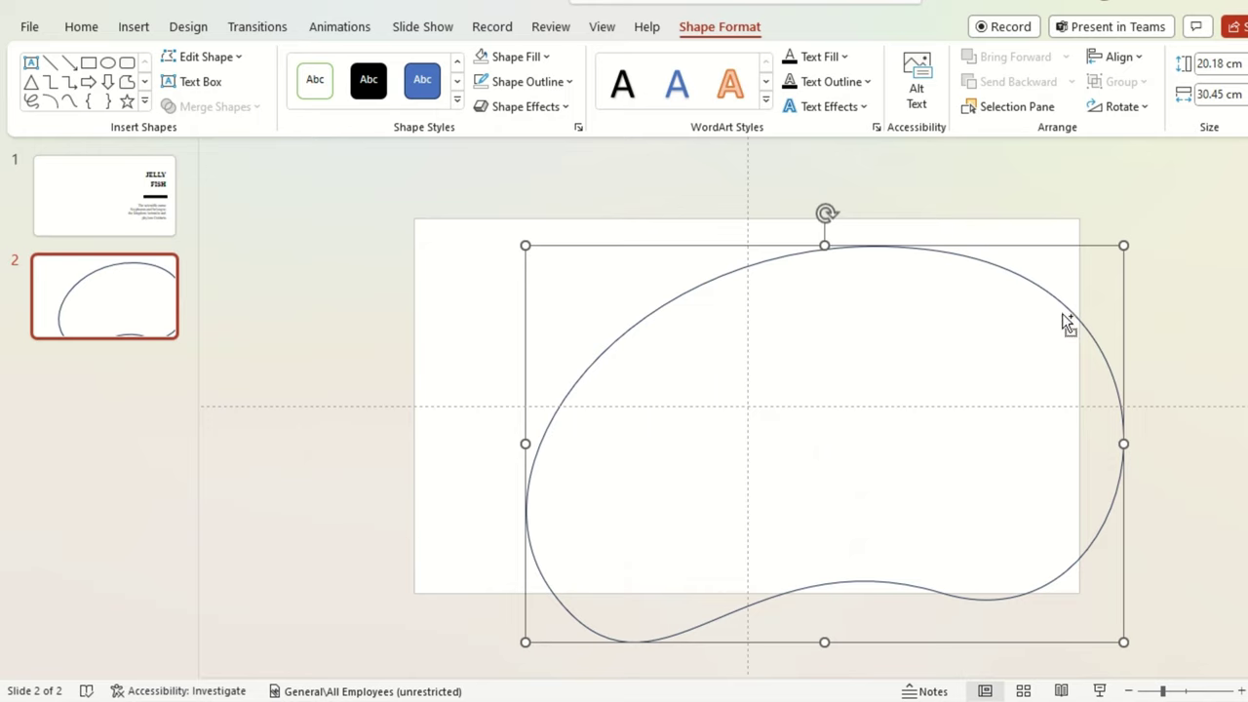
left_click_drag(1127, 245, 890, 335)
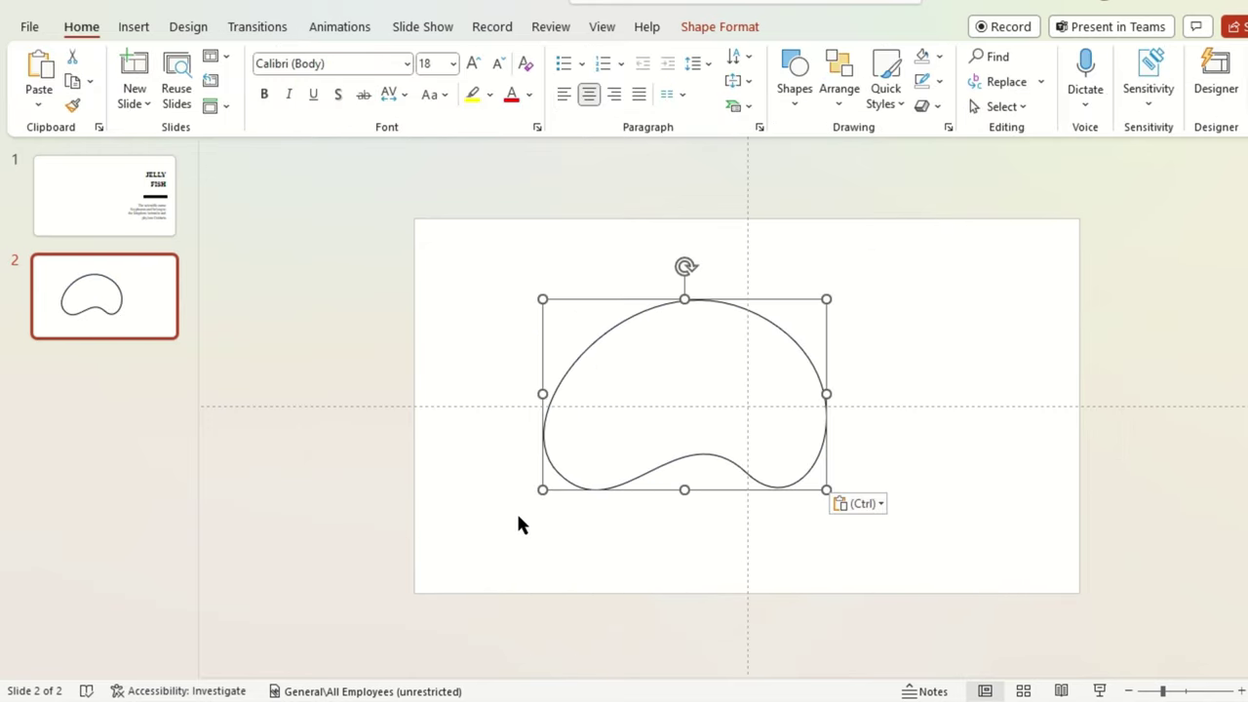
left_click(367, 458)
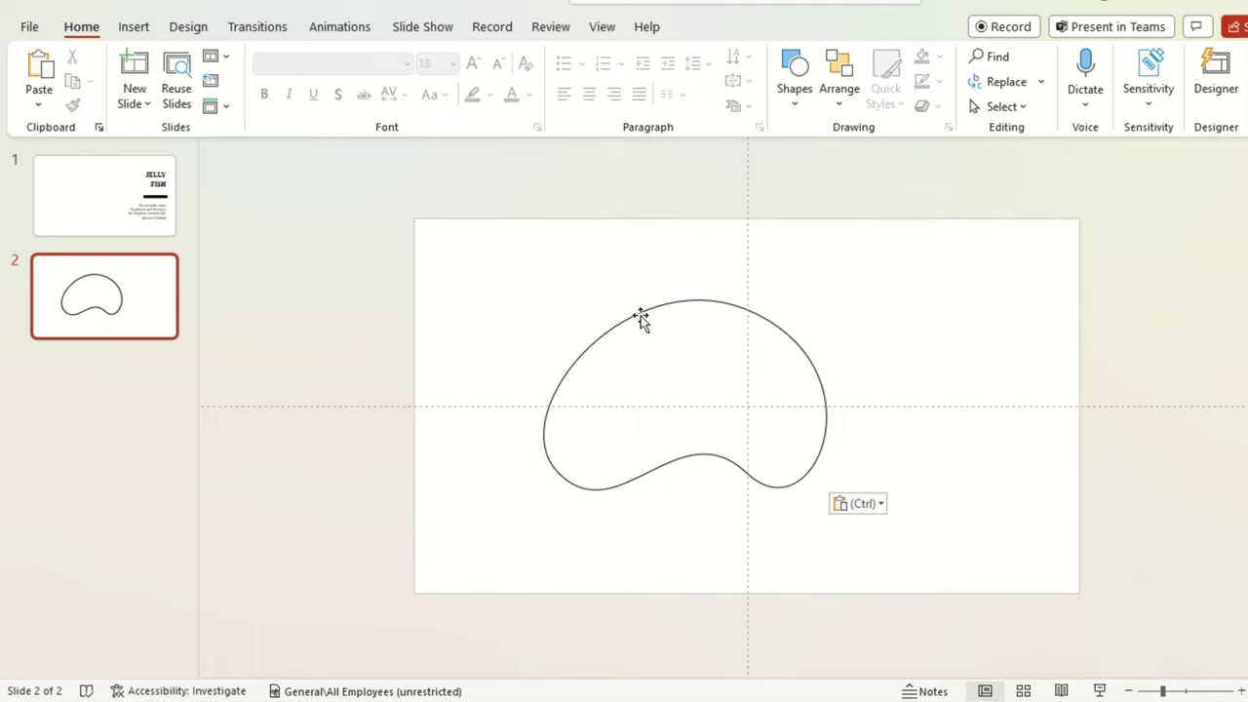
- Copy slide 1's JELLY FISH title, black line and description, then paste them onto slide 2
left_click(110, 224)
left_click(981, 312)
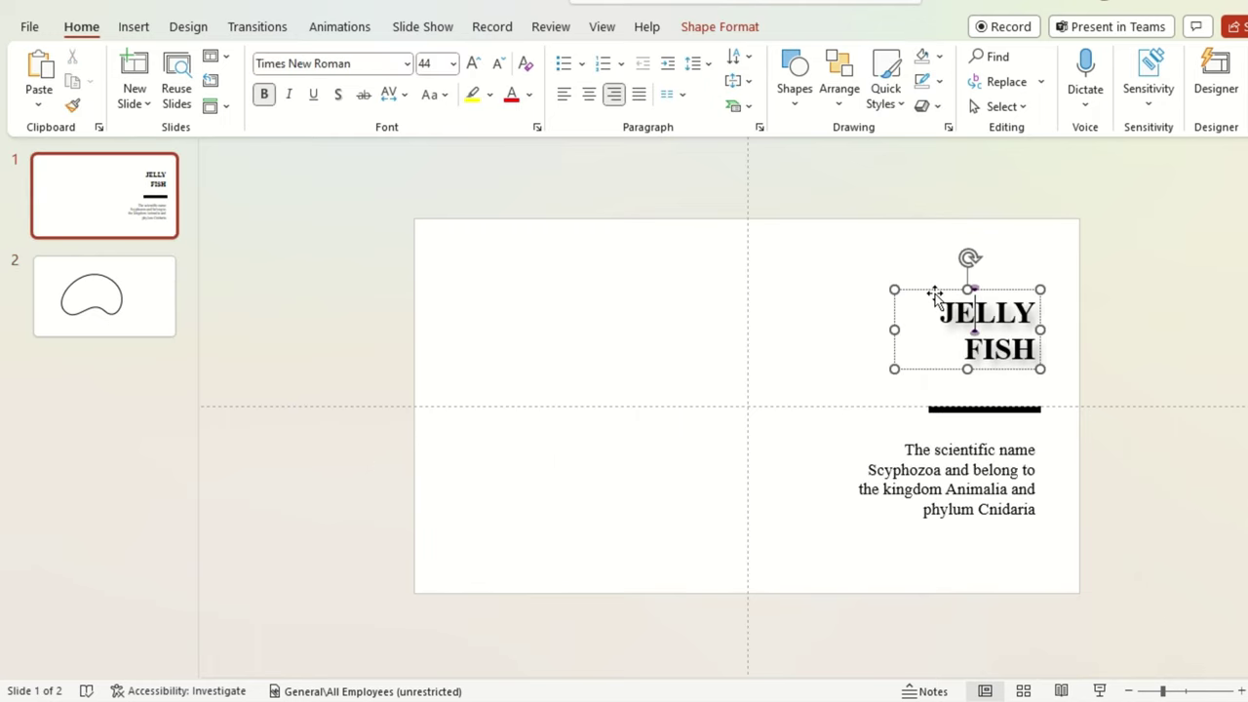
key("ctrl+c")
left_click(933, 290)
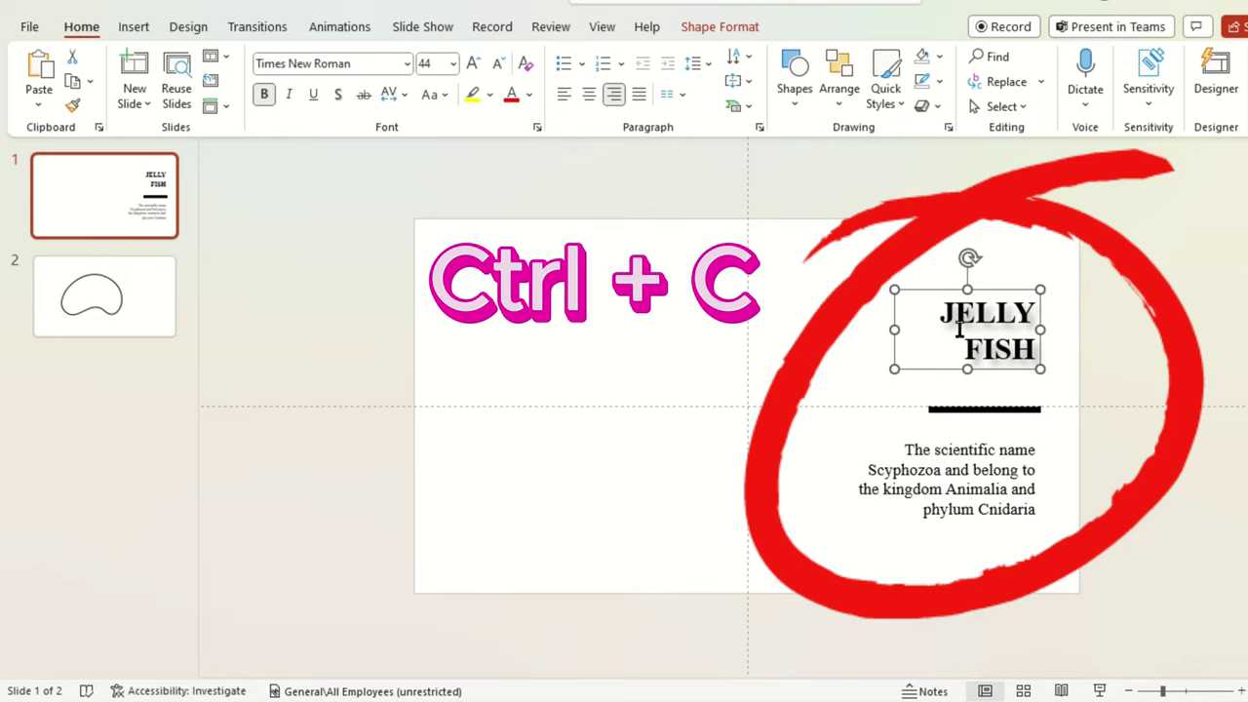
left_click(985, 409, "shift")
left_click(976, 456, "shift")
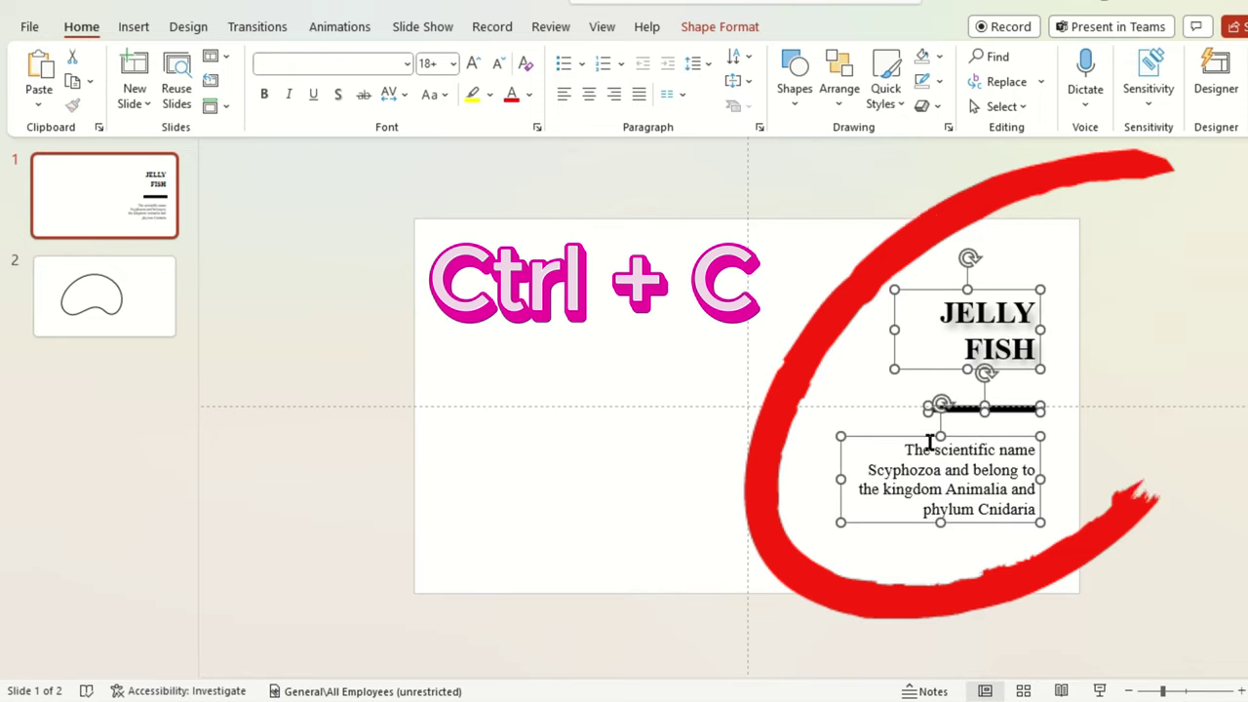
left_click(159, 304)
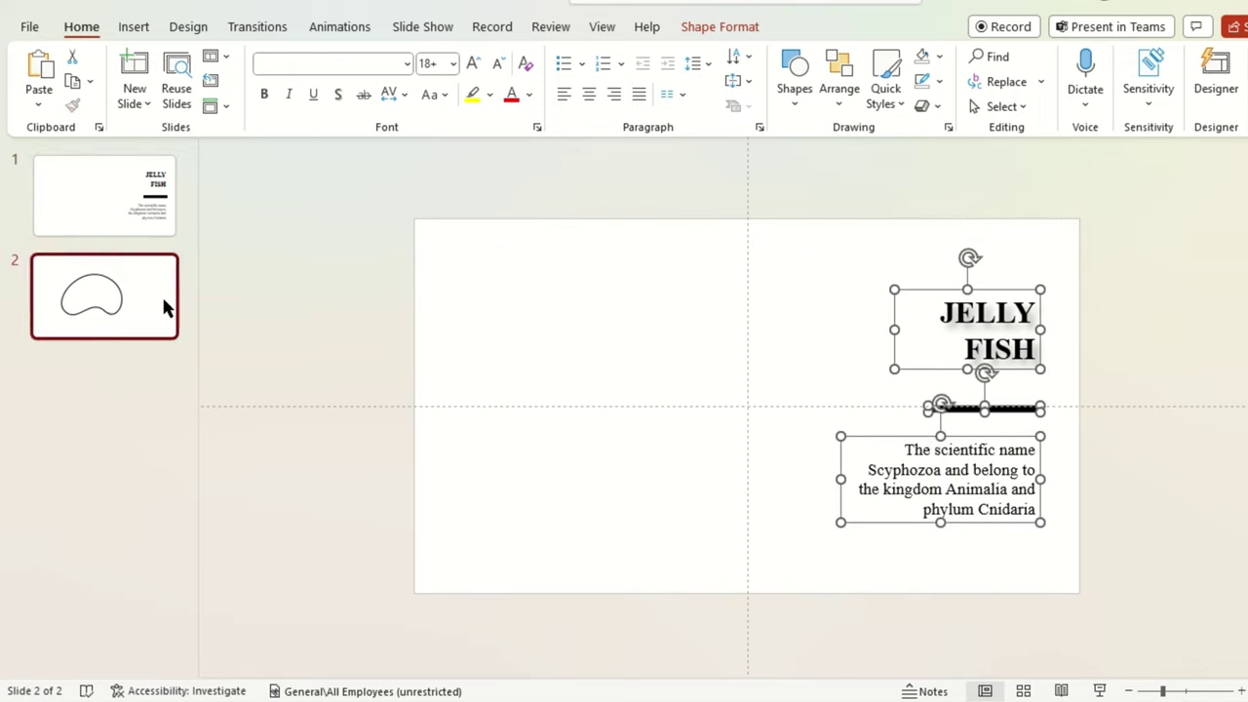
key("ctrl+v")
left_click(1179, 384)
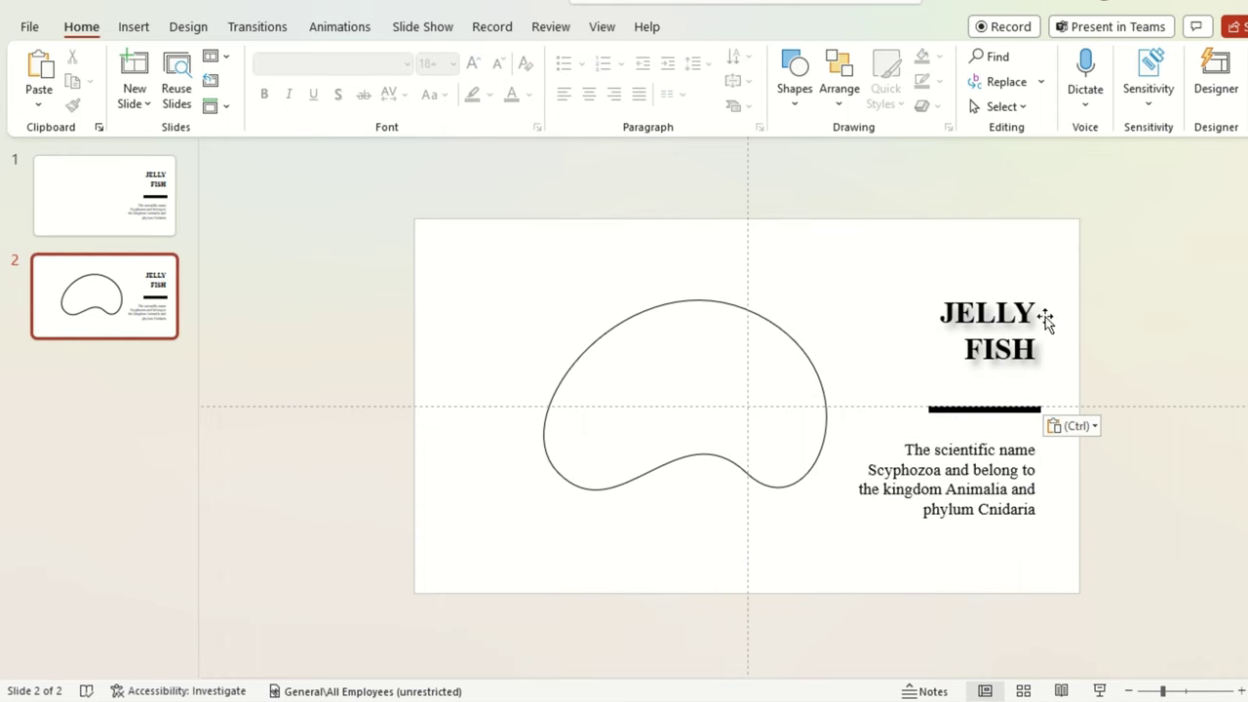
left_click(995, 312)
left_click(969, 457)
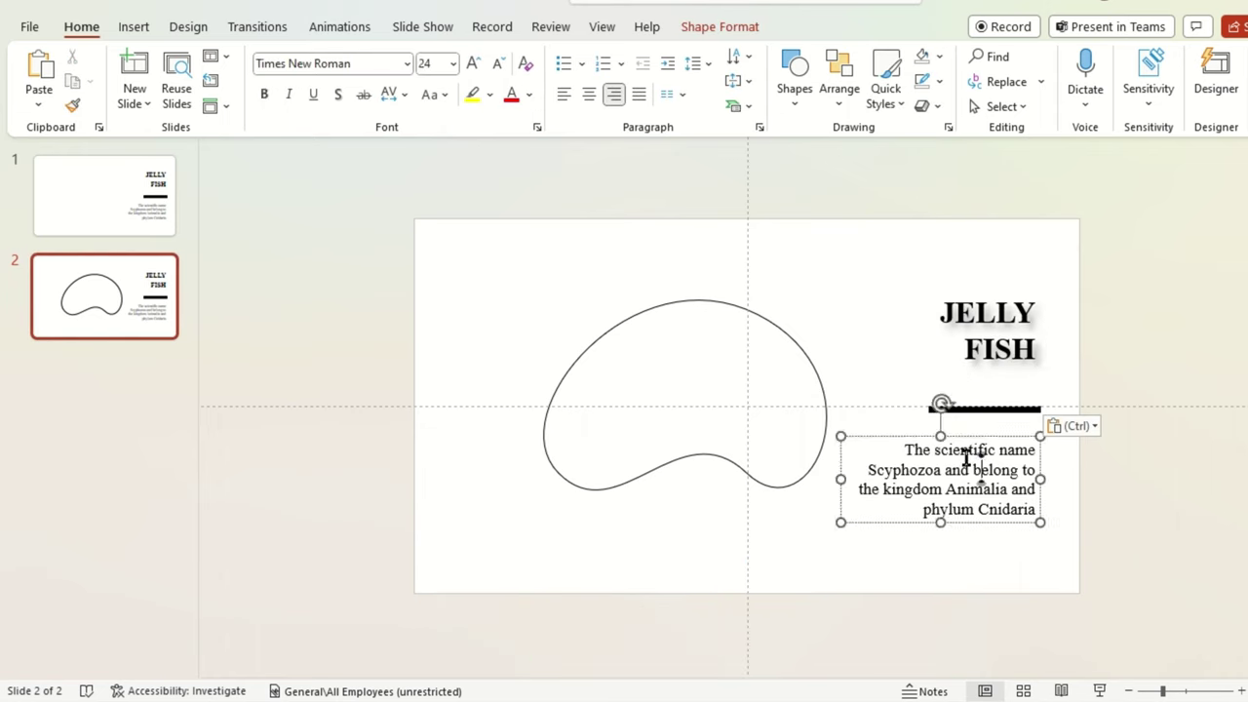
- Give the description text a Fly In from Top animation starting With Previous
left_click(312, 30)
left_click(353, 86)
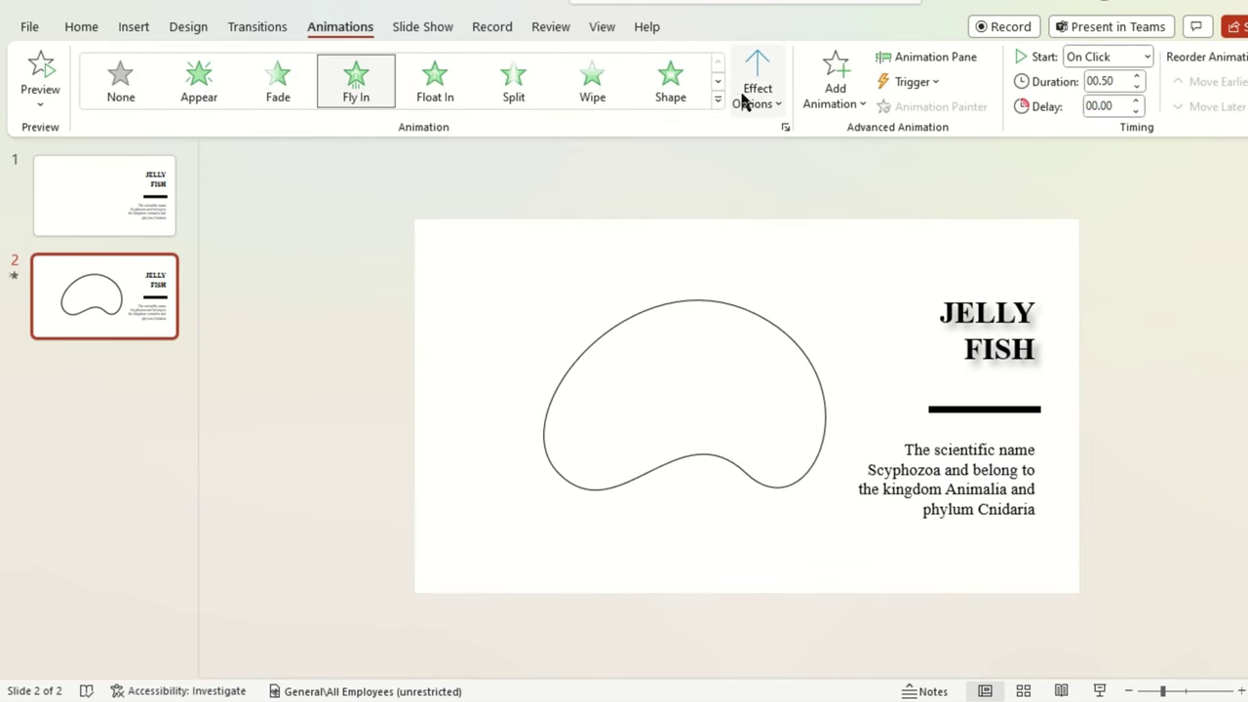
left_click(743, 101)
left_click(811, 354)
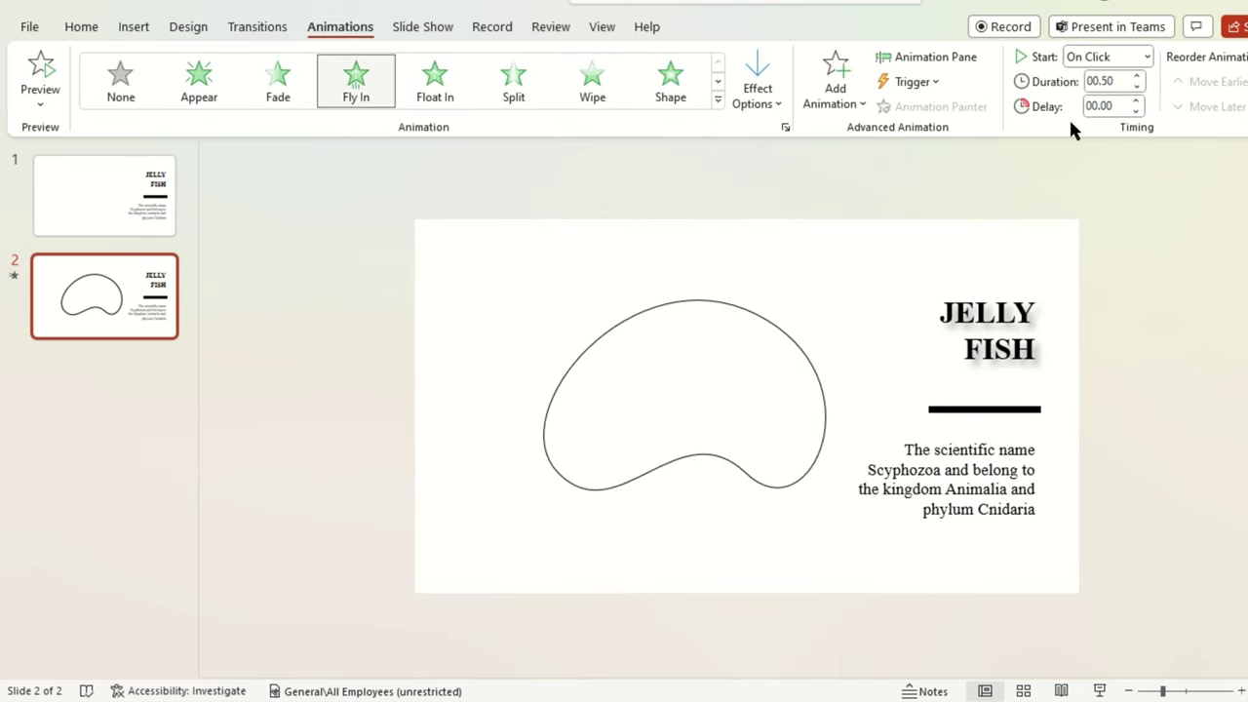
left_click(1143, 57)
left_click(1129, 103)
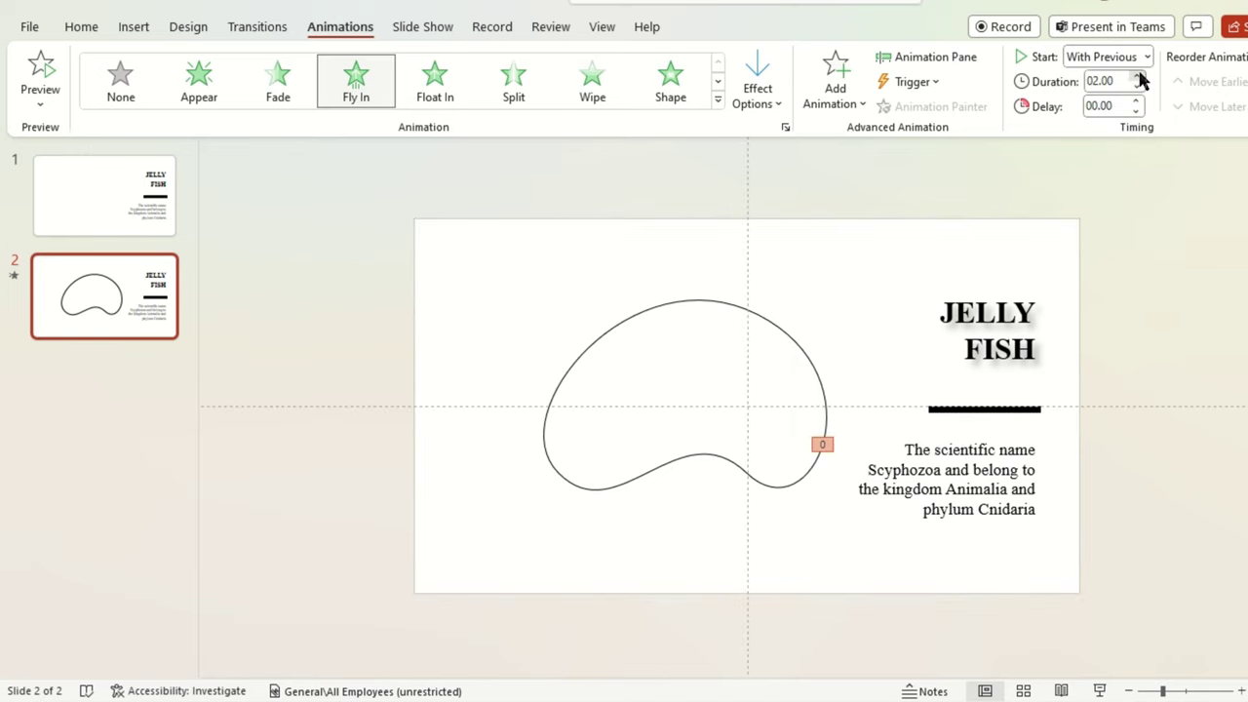
- Give the divider line a Fly In from Top animation starting With Previous
left_click(1007, 408)
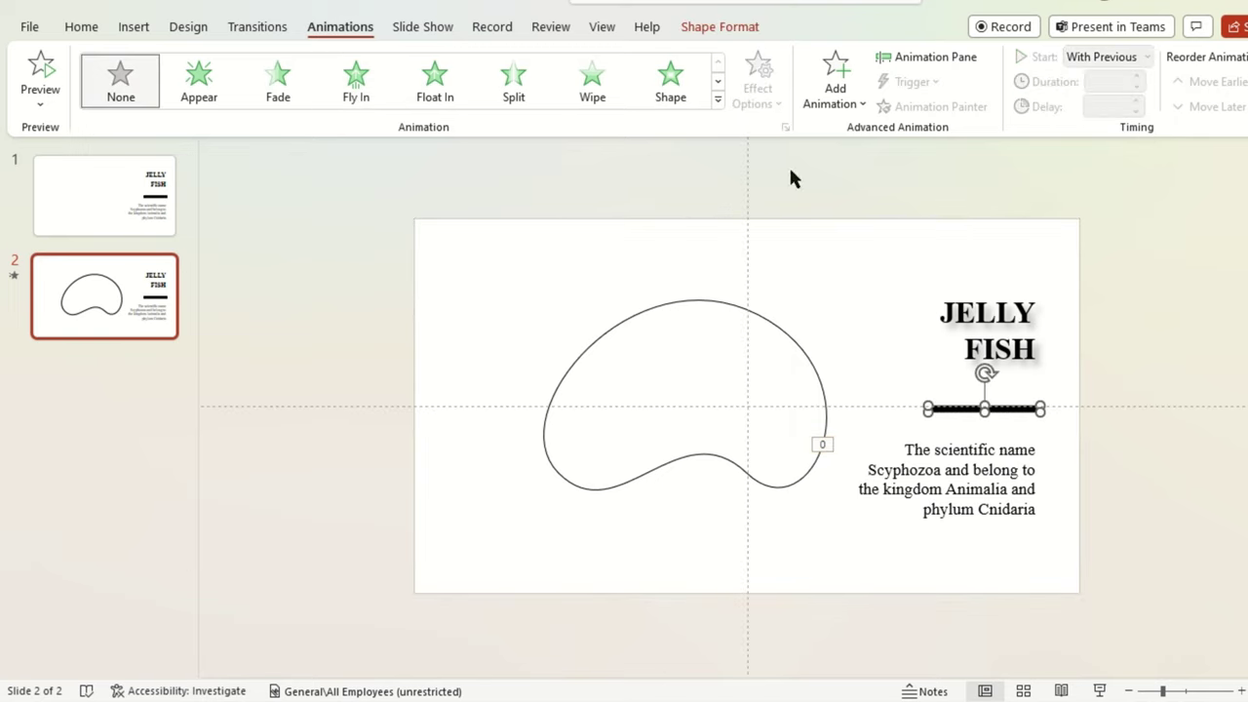
left_click(354, 86)
left_click(758, 93)
left_click(815, 350)
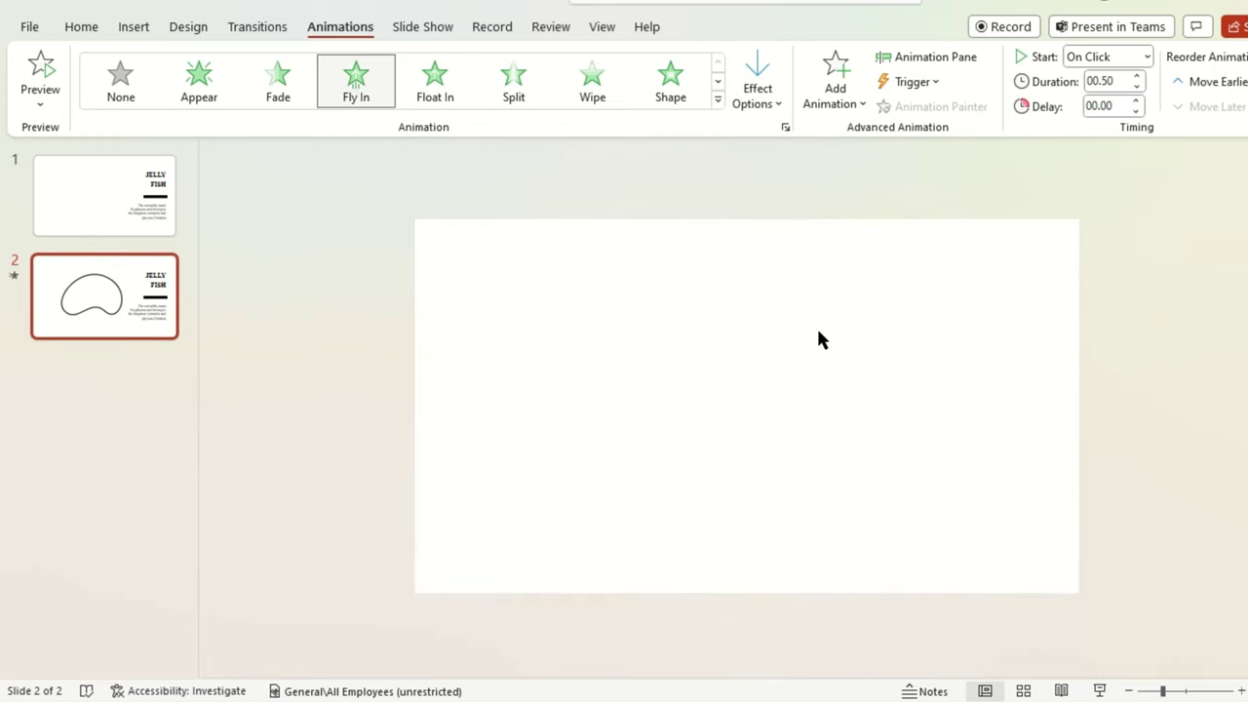
left_click(1127, 56)
left_click(1112, 103)
type("02")
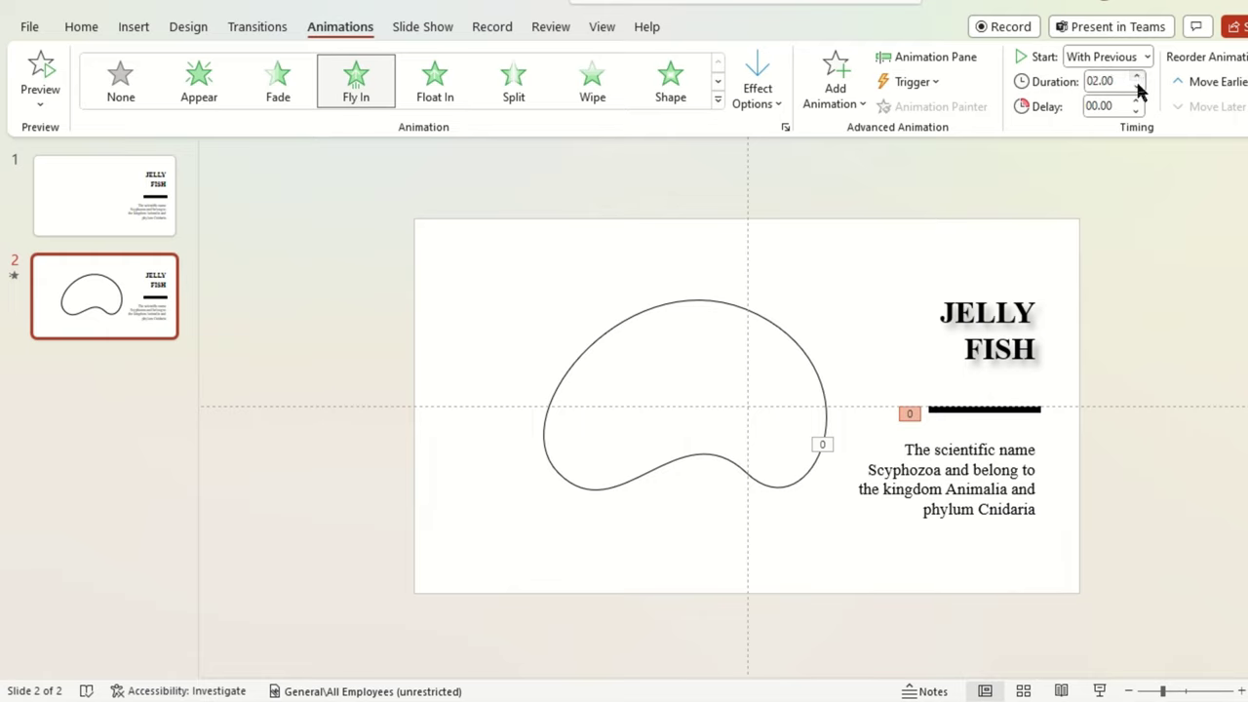
- Give the JELLY FISH title a Fly In from Top, With Previous, with a short delay
left_click(1011, 314)
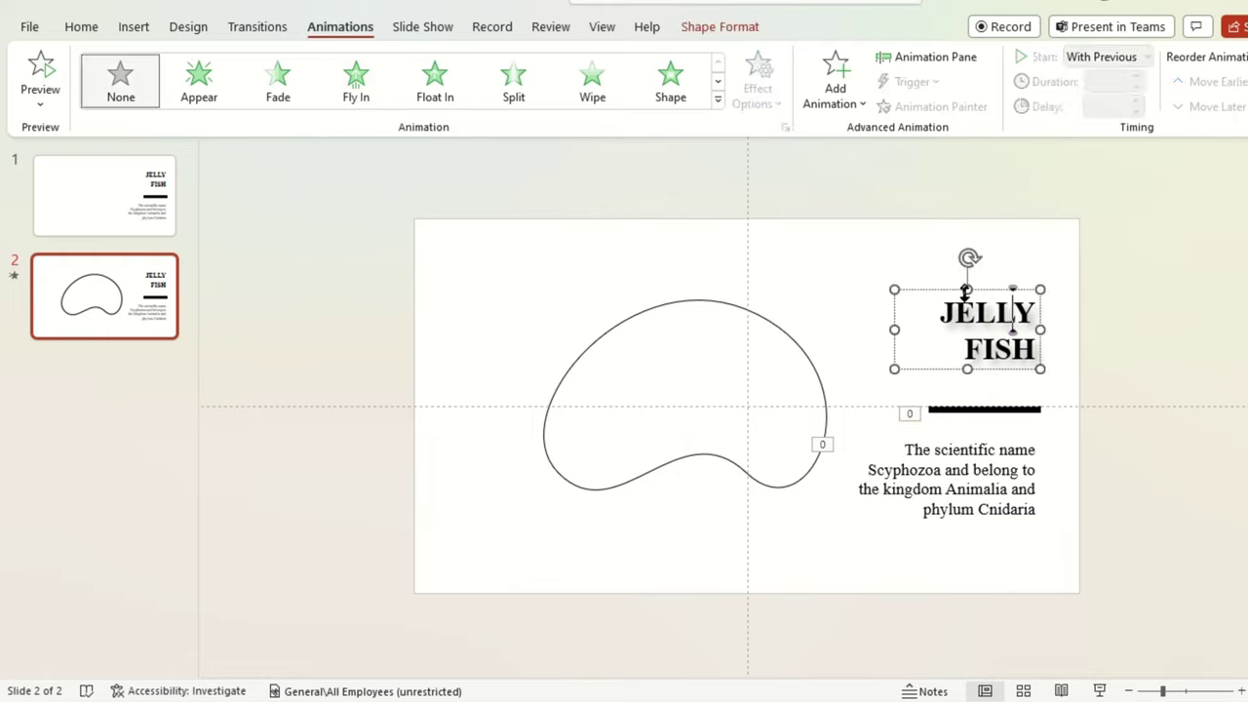
left_click(380, 86)
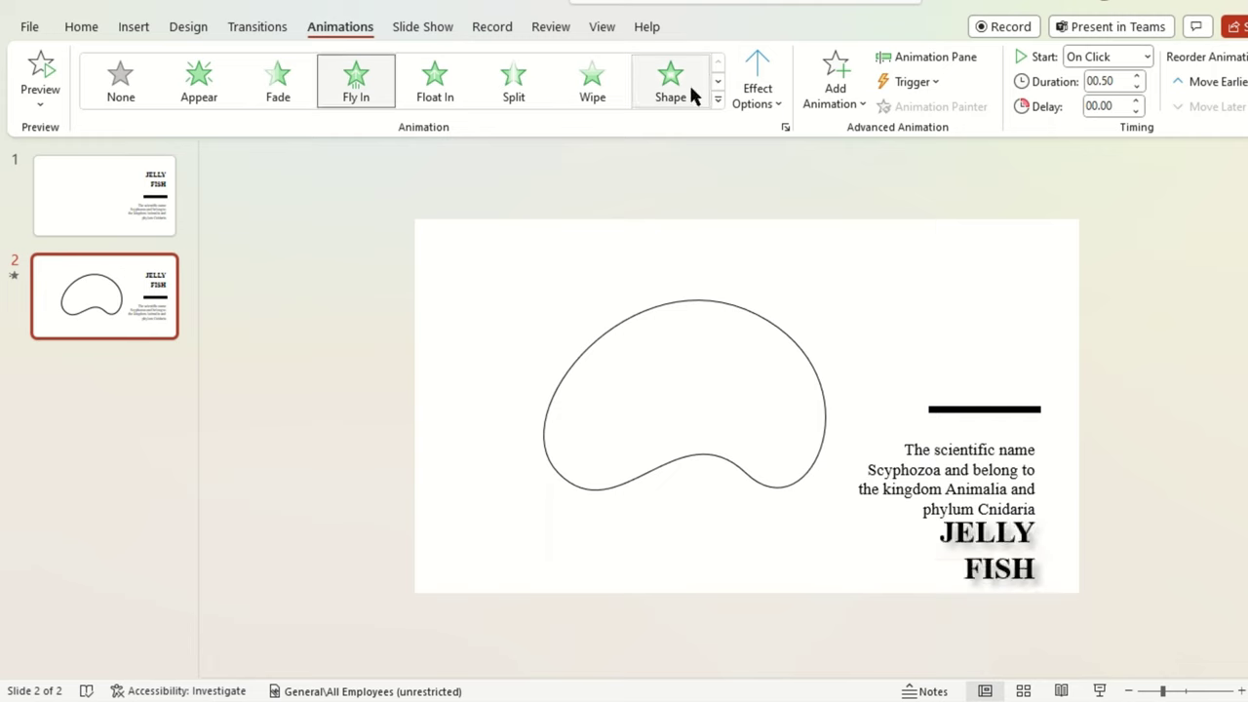
left_click(757, 88)
left_click(777, 349)
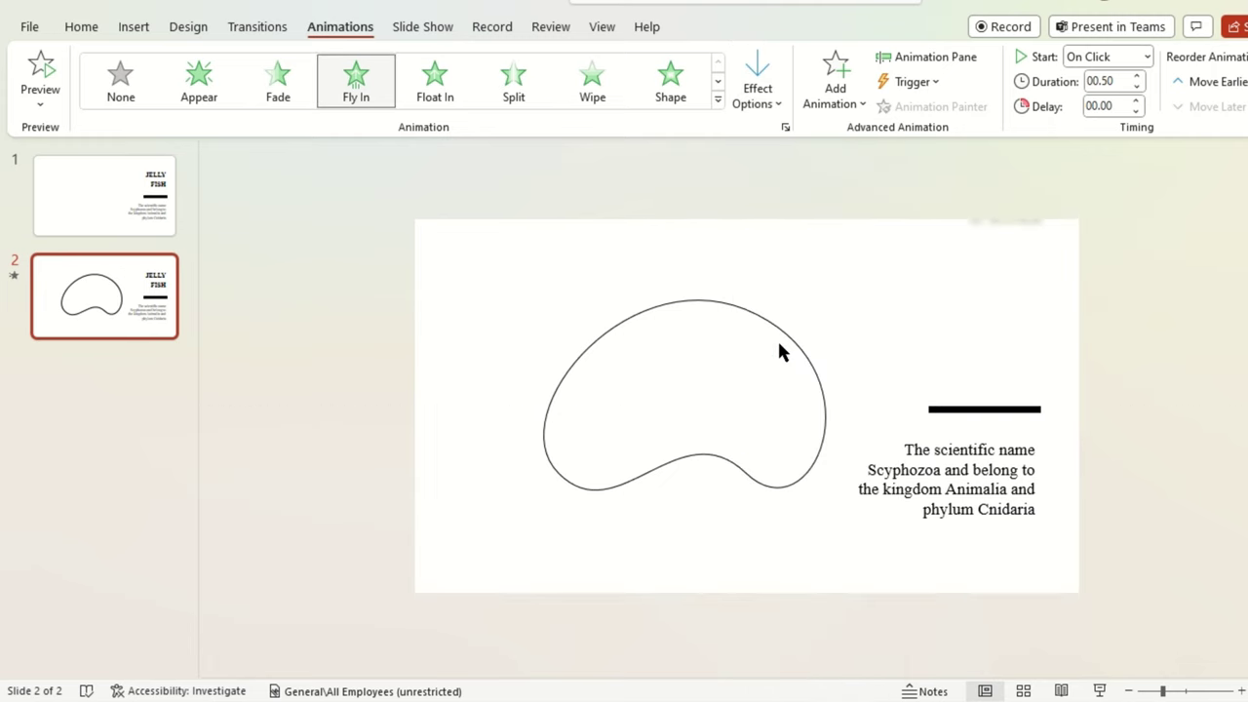
left_click(1119, 57)
left_click(1112, 103)
left_click(1136, 101)
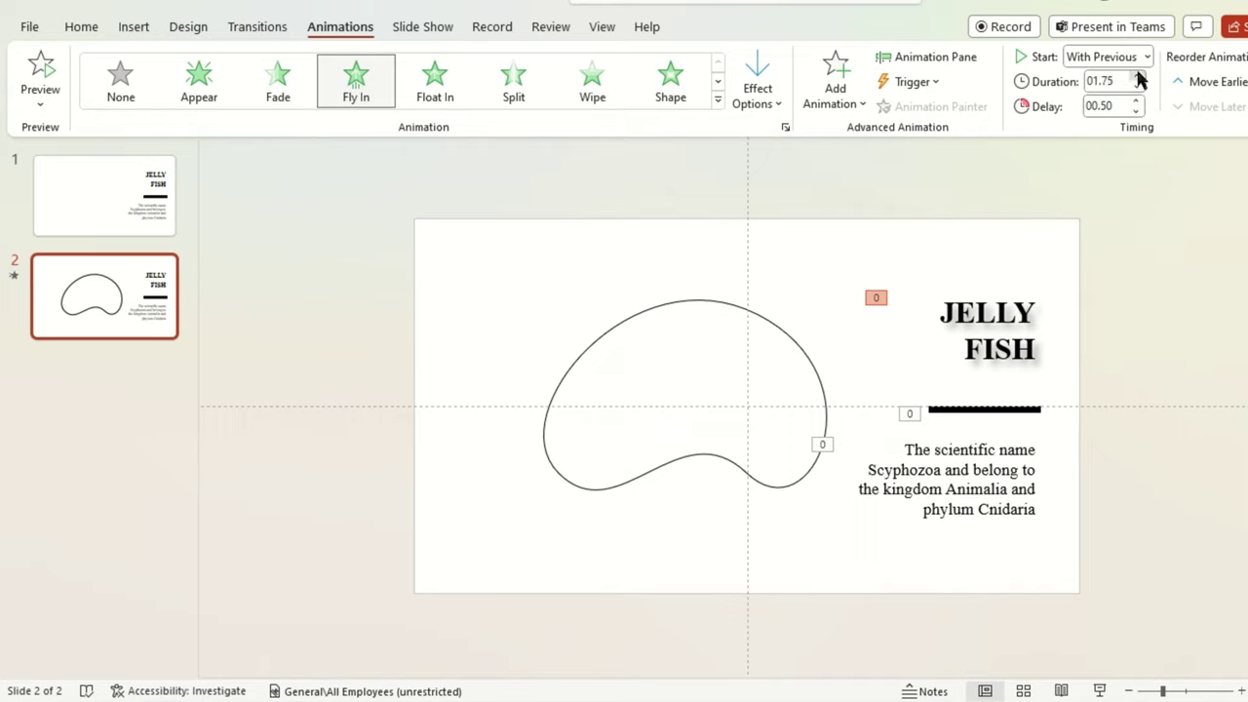
- Preview the slide's animations and select the blob shape
left_click(1141, 217)
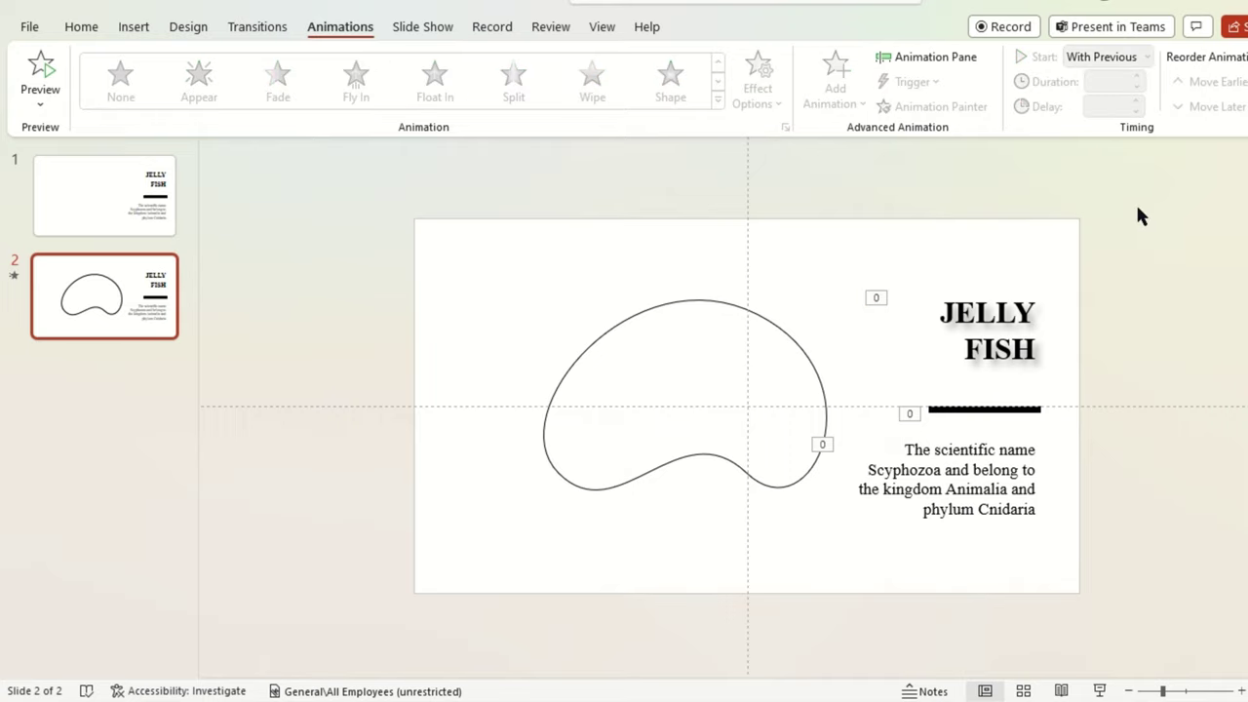
left_click(56, 69)
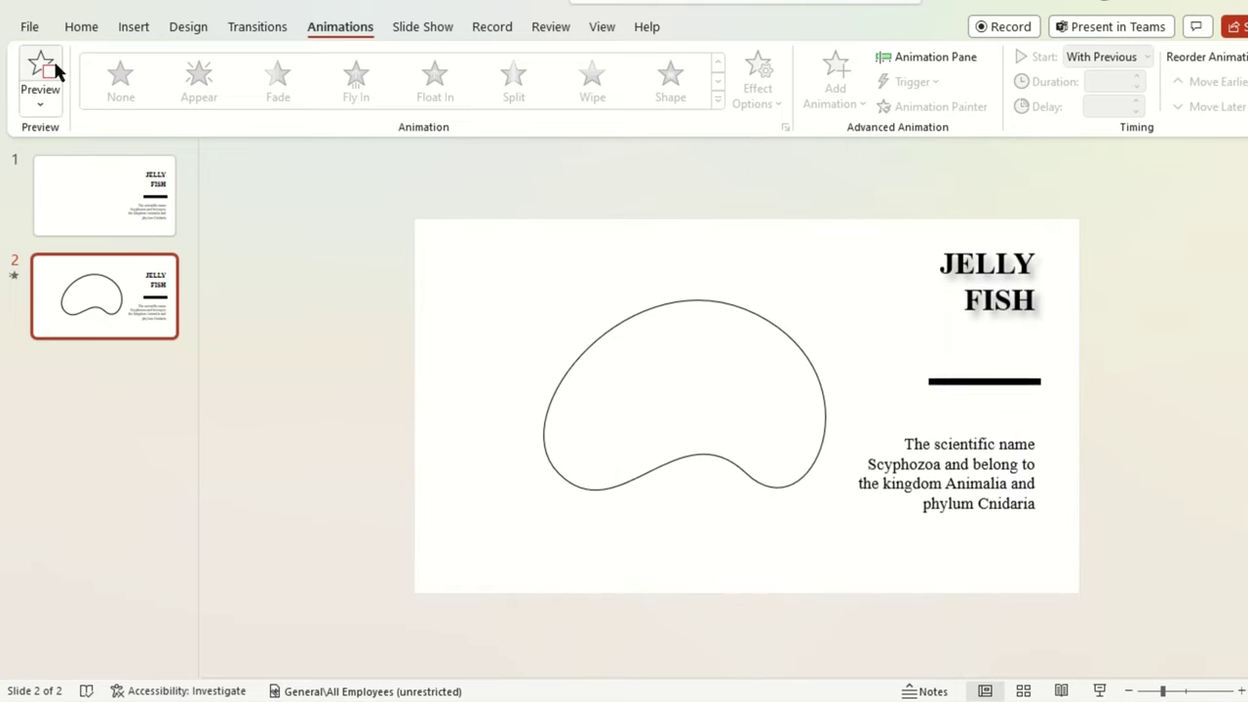
left_click(647, 307)
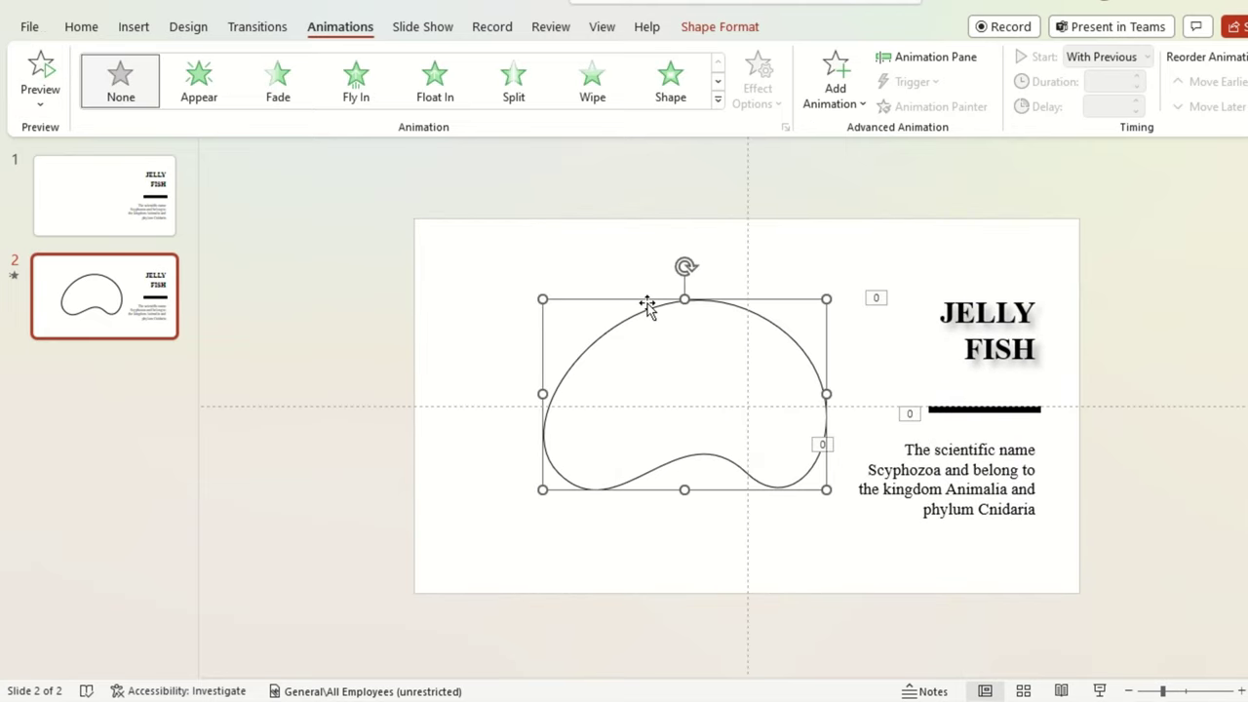
- Apply a Spin emphasis animation to the blob
left_click(718, 83)
left_click(718, 83)
left_click(201, 82)
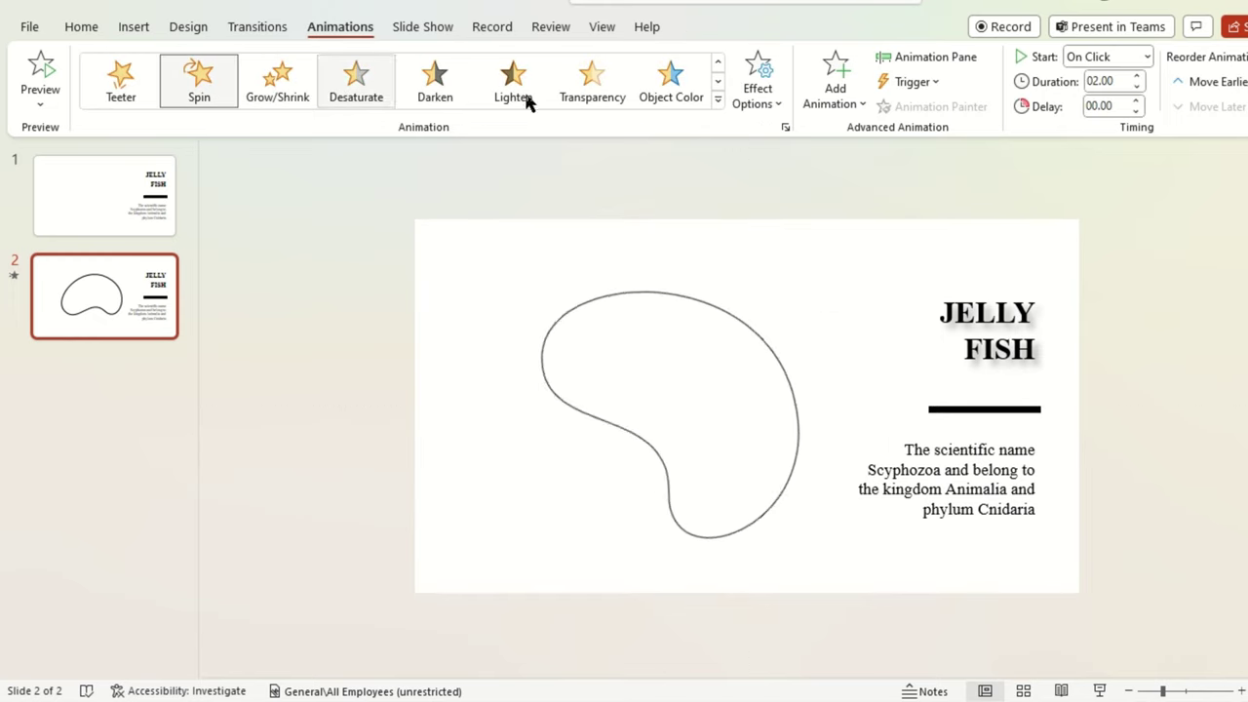
- Set the spin to start With Previous, last 20 seconds, and repeat until end of slide
left_click(770, 101)
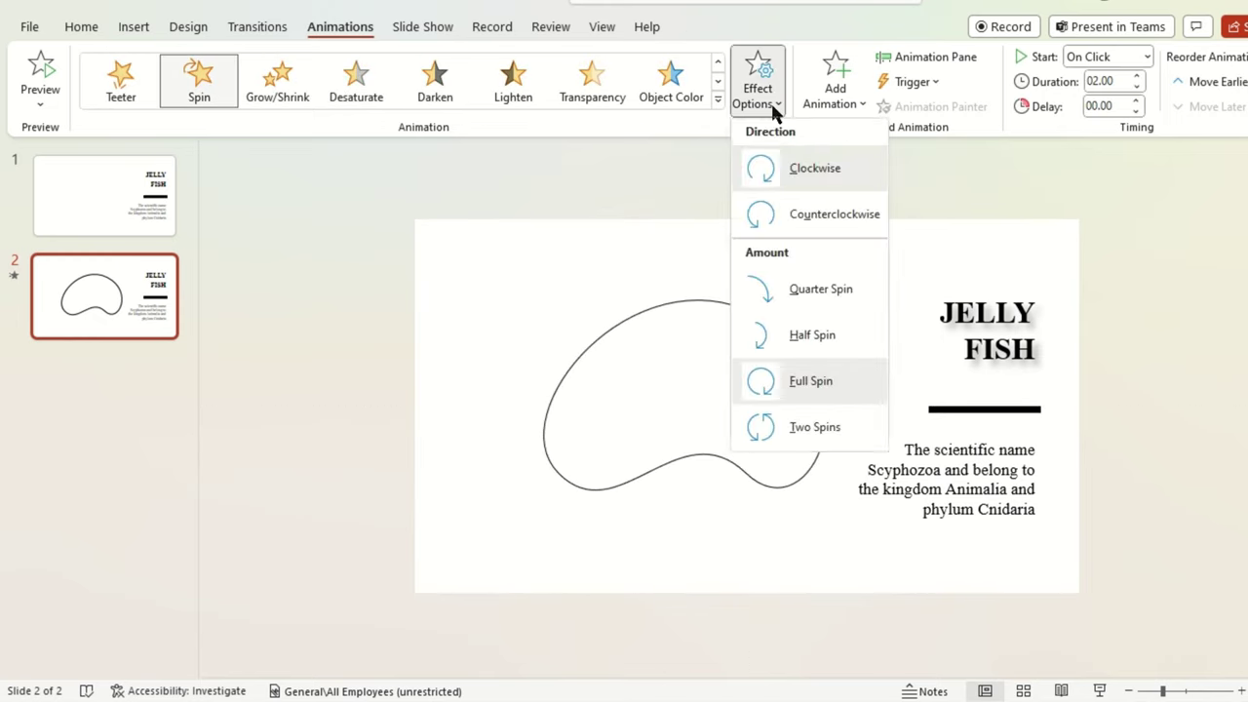
left_click(770, 101)
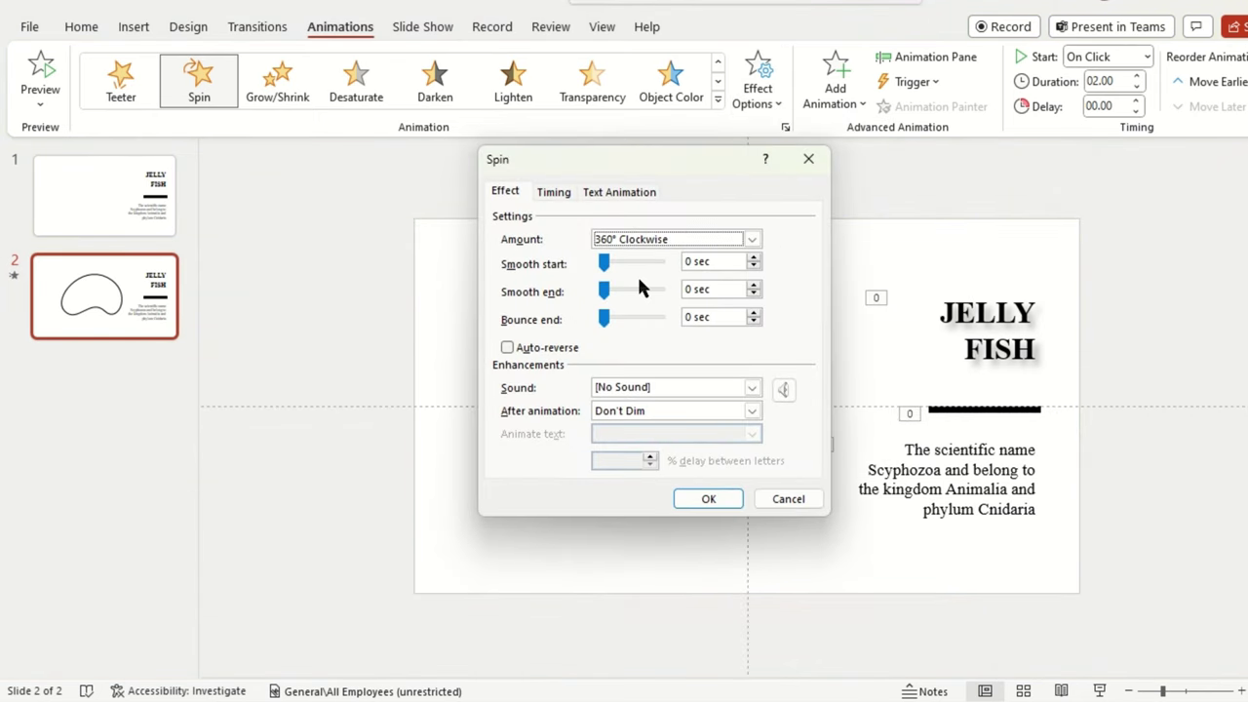
left_click(554, 192)
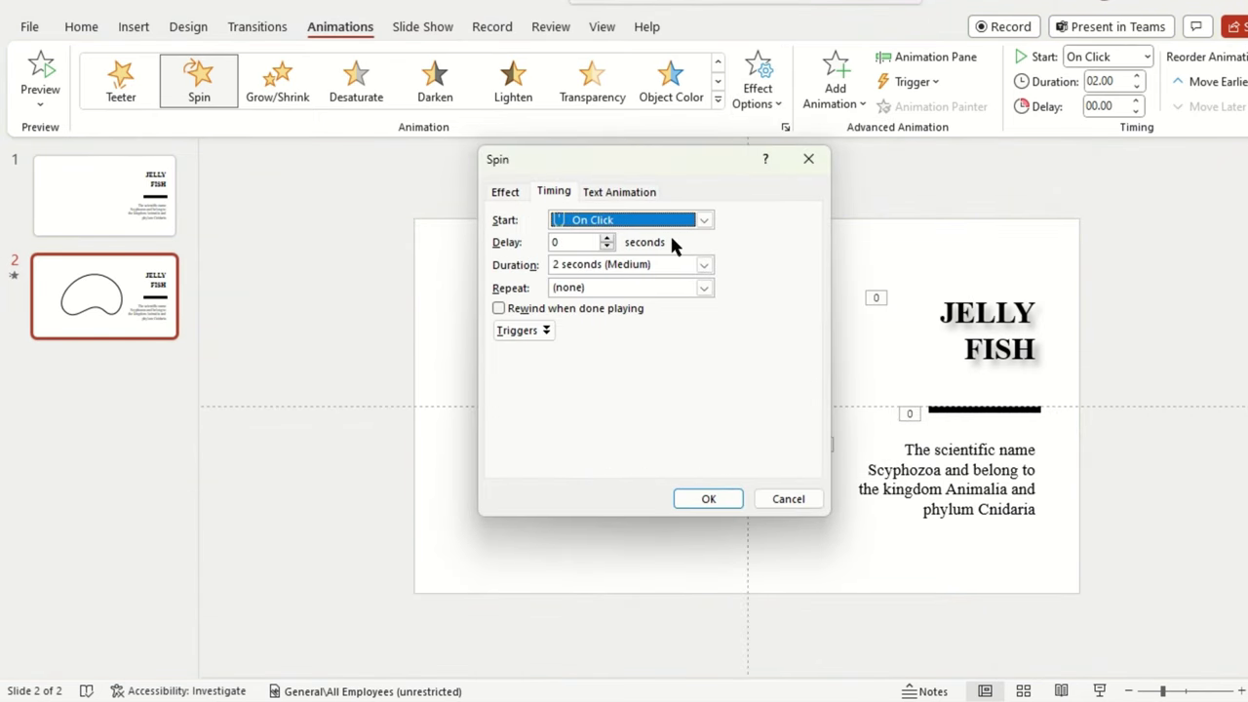
left_click(692, 222)
left_click(661, 257)
left_click(656, 265)
type("20")
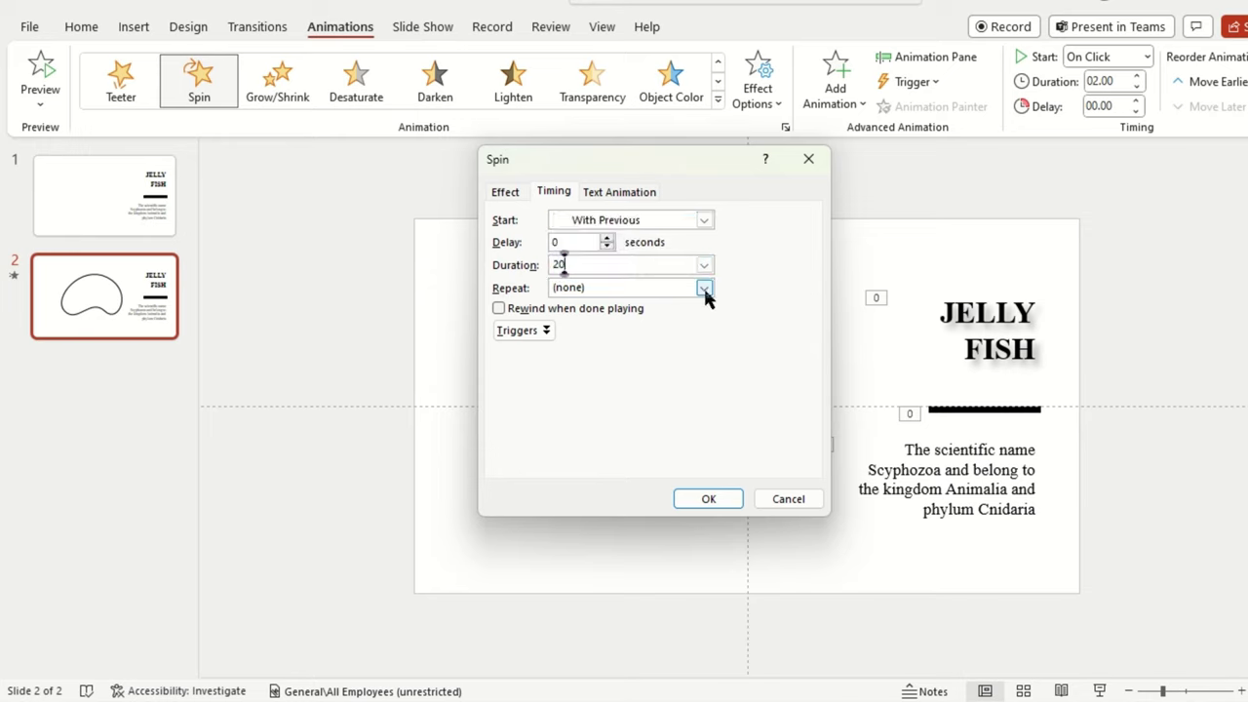
left_click(705, 291)
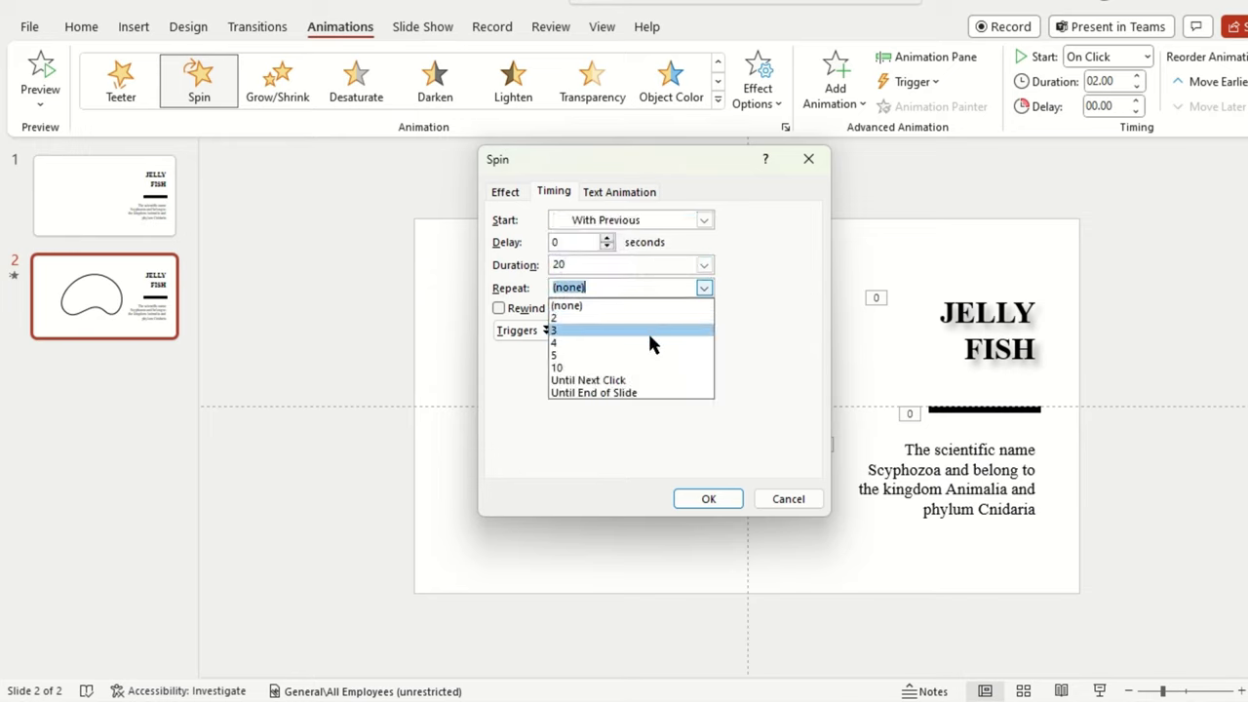
left_click(640, 395)
left_click(709, 496)
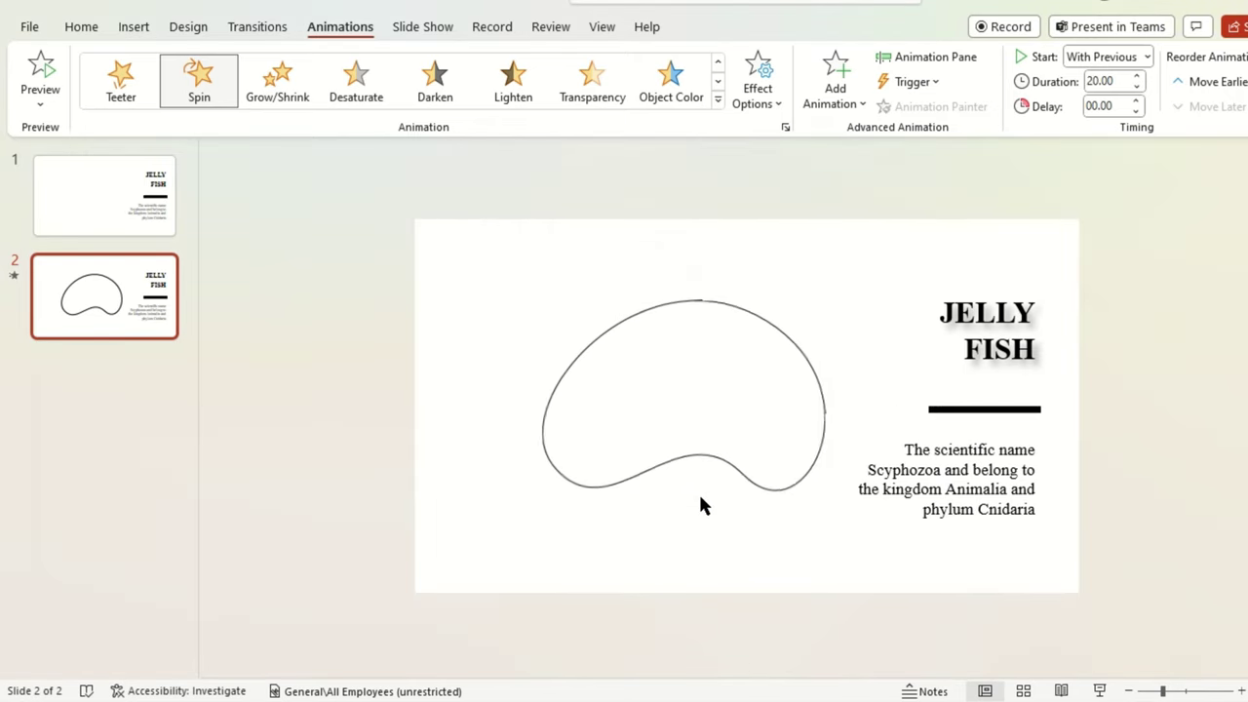
- Add a Grow/Shrink emphasis to the blob, growing it vertically
left_click(836, 76)
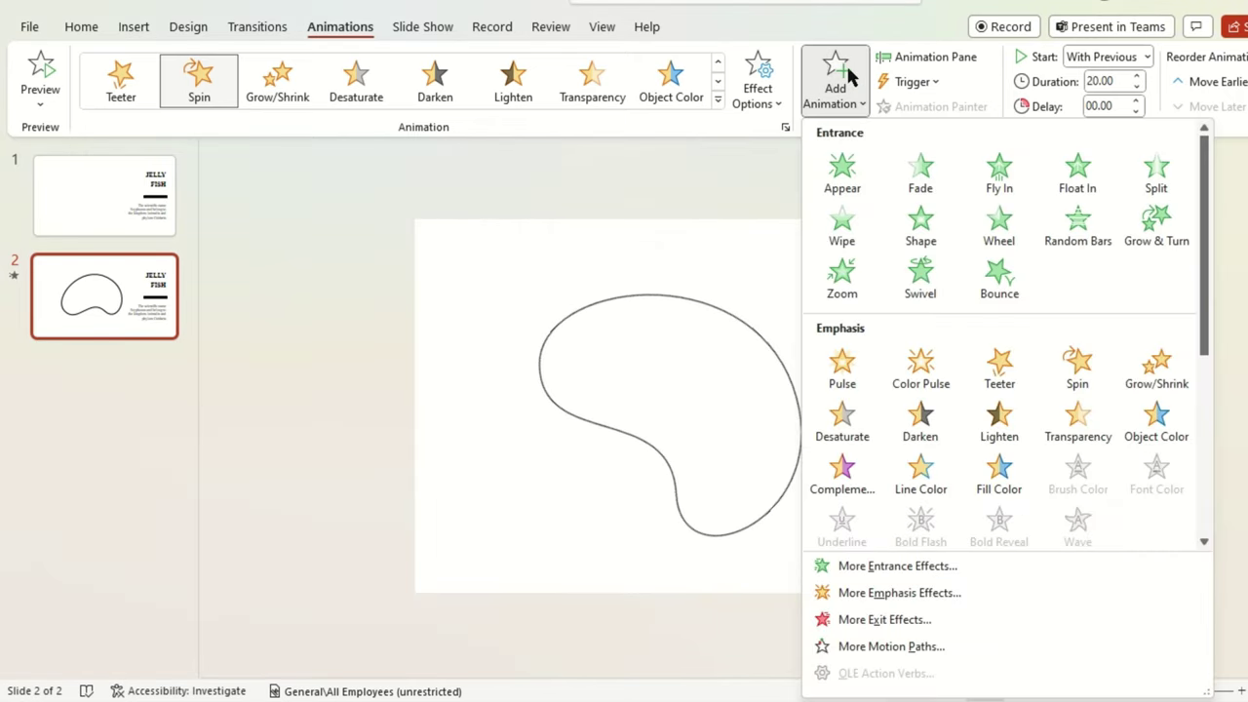
left_click(682, 294)
left_click(679, 292)
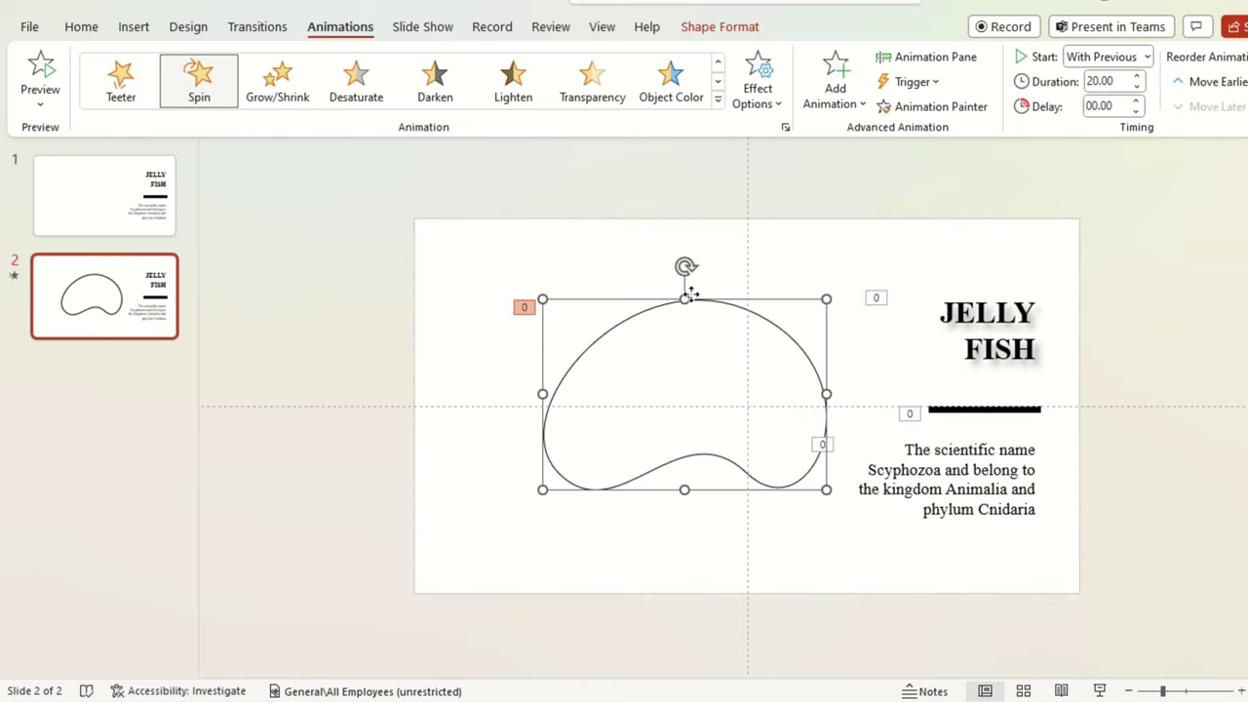
left_click(836, 80)
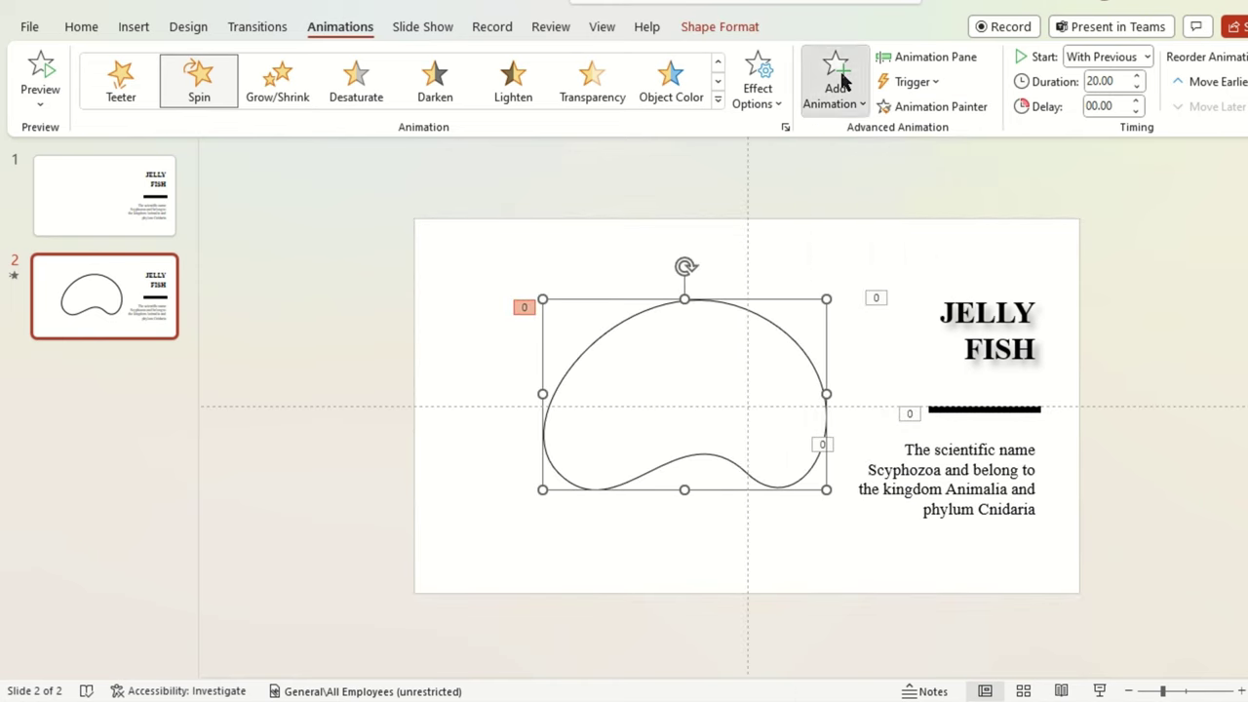
left_click(1153, 365)
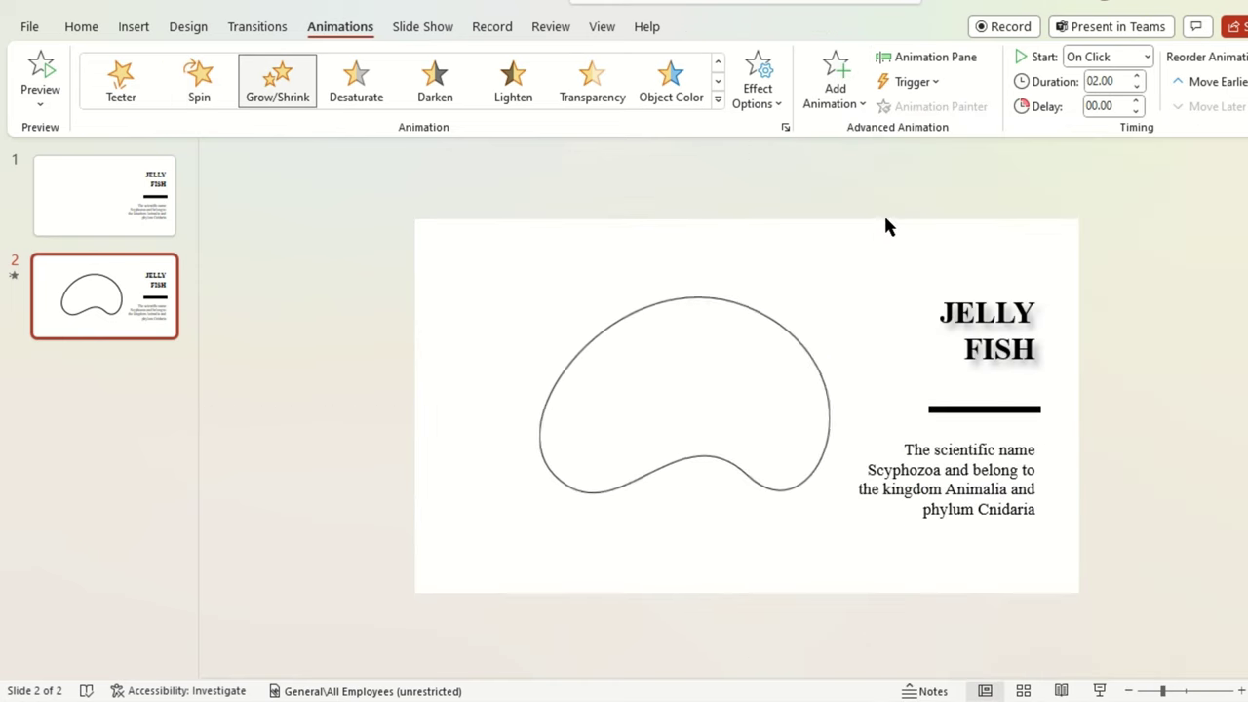
left_click(765, 93)
left_click(777, 221)
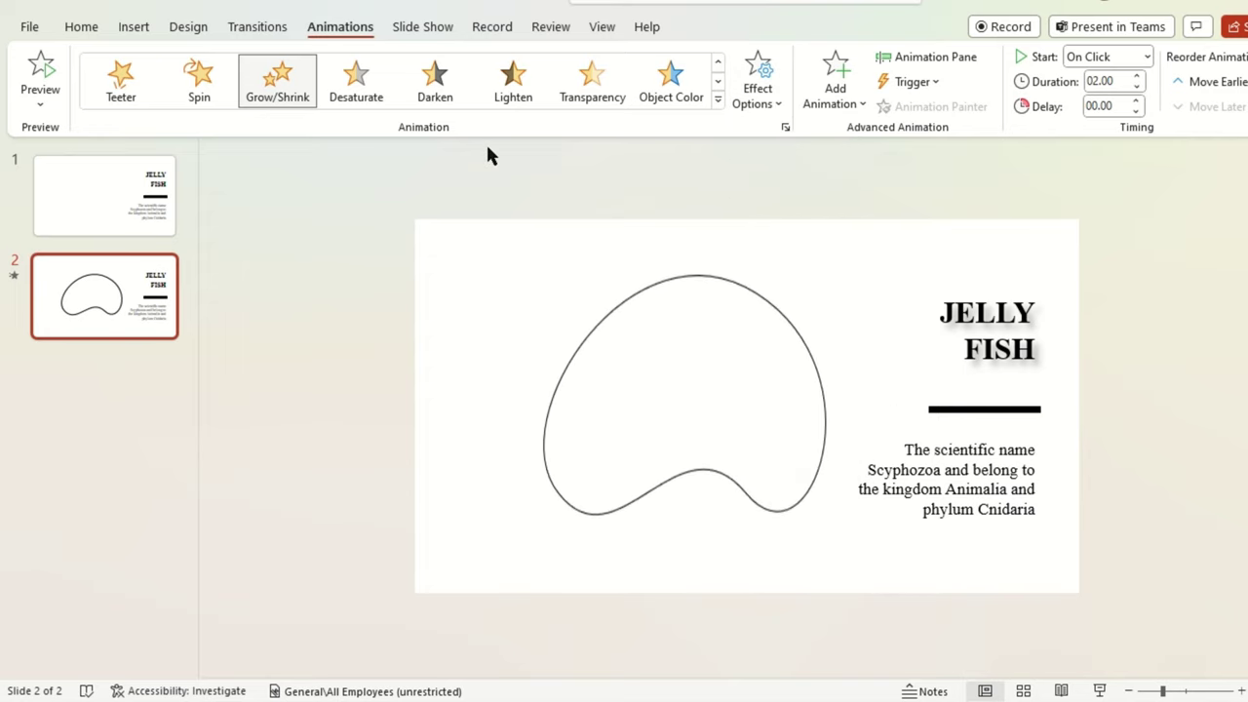
- Start the Grow/Shrink With Previous and give it a 0.5 s smooth start
left_click(1126, 56)
left_click(1111, 104)
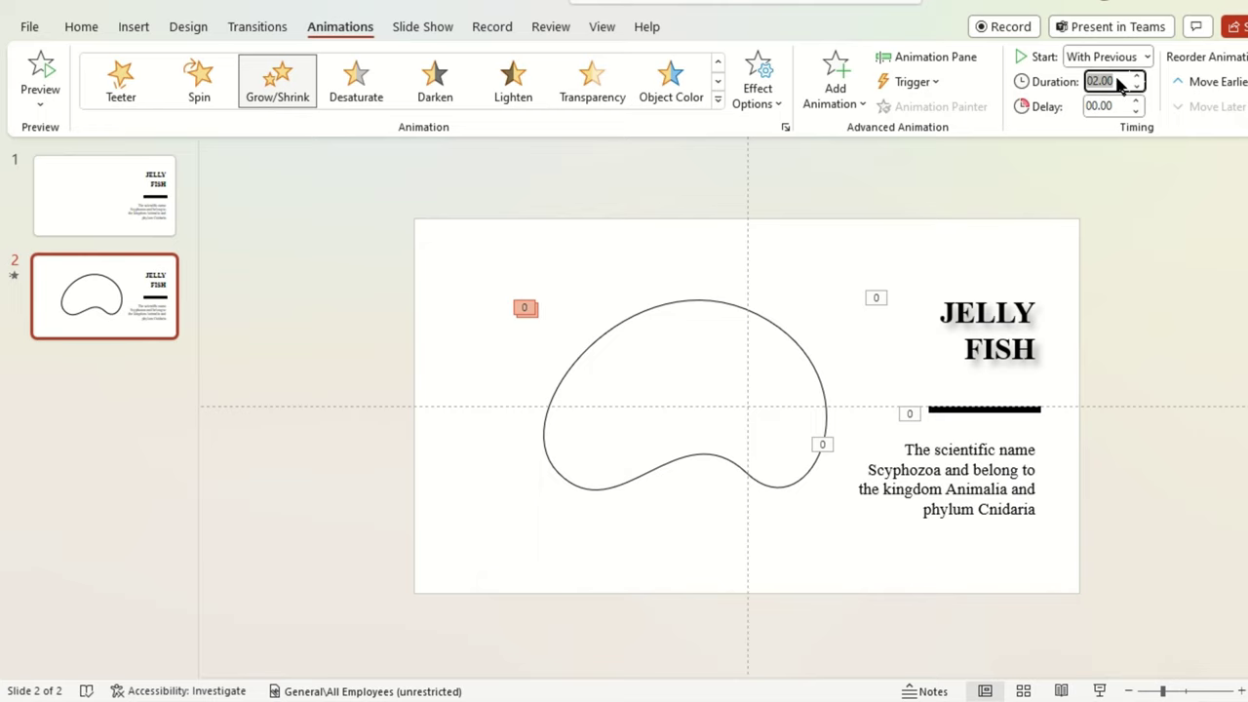
type("5")
left_click(785, 127)
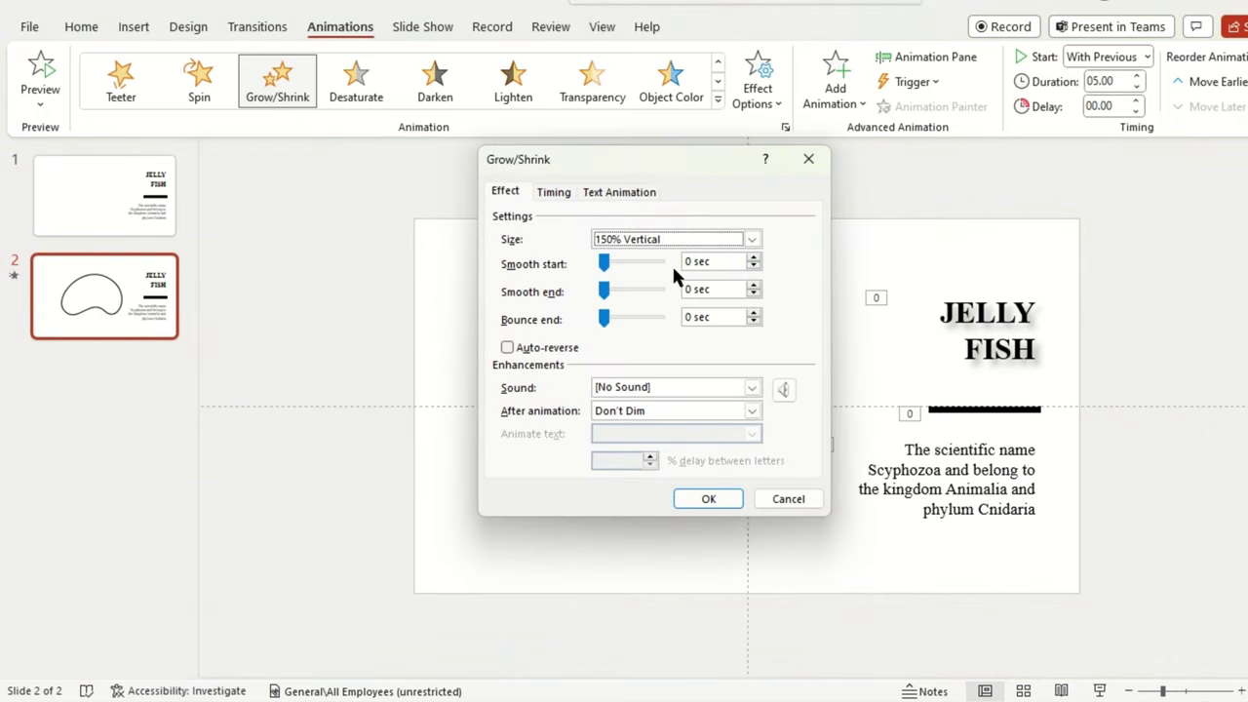
left_click(691, 263)
type(".")
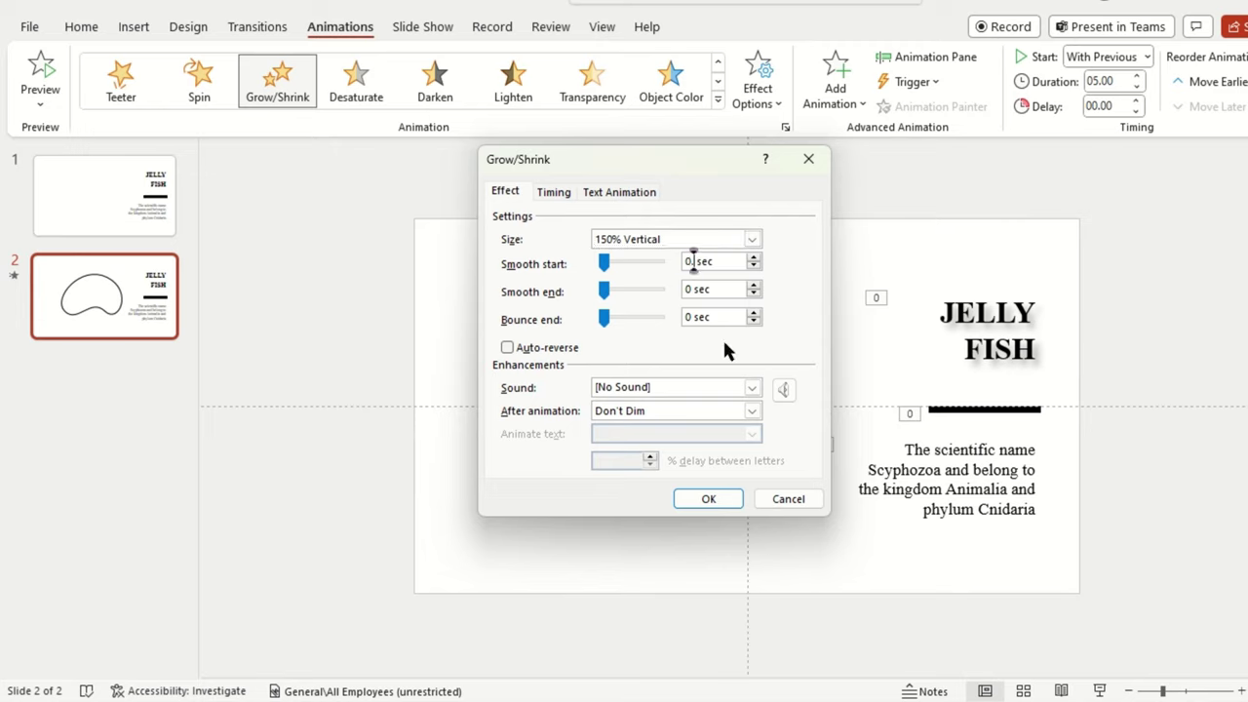
type("5")
left_click(692, 290)
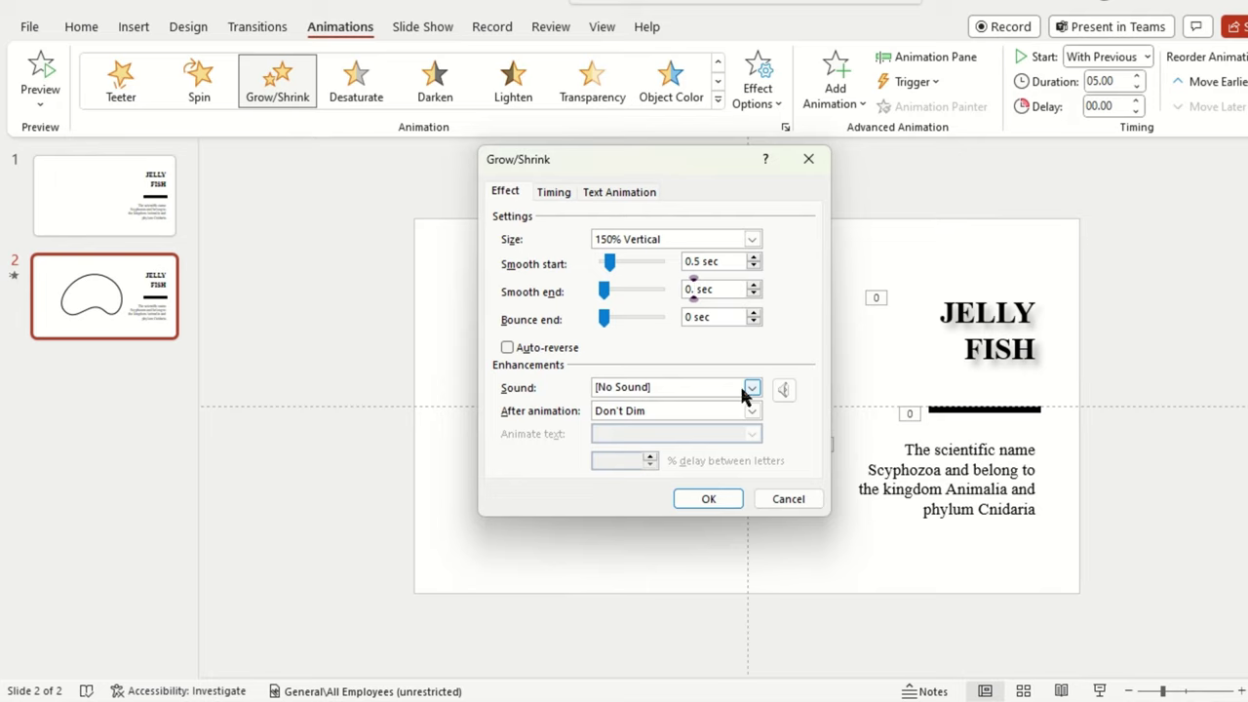
- Make the Grow/Shrink repeat until end of slide, then preview the animations
left_click(553, 193)
left_click(702, 288)
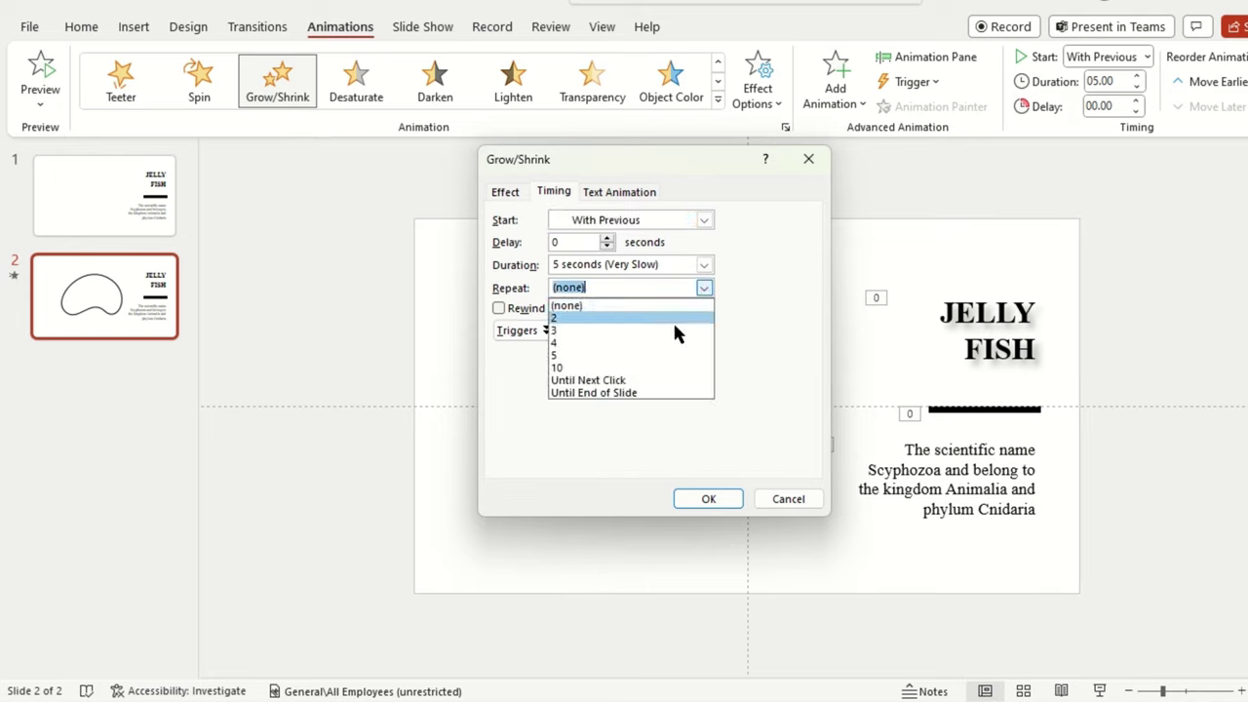
left_click(644, 393)
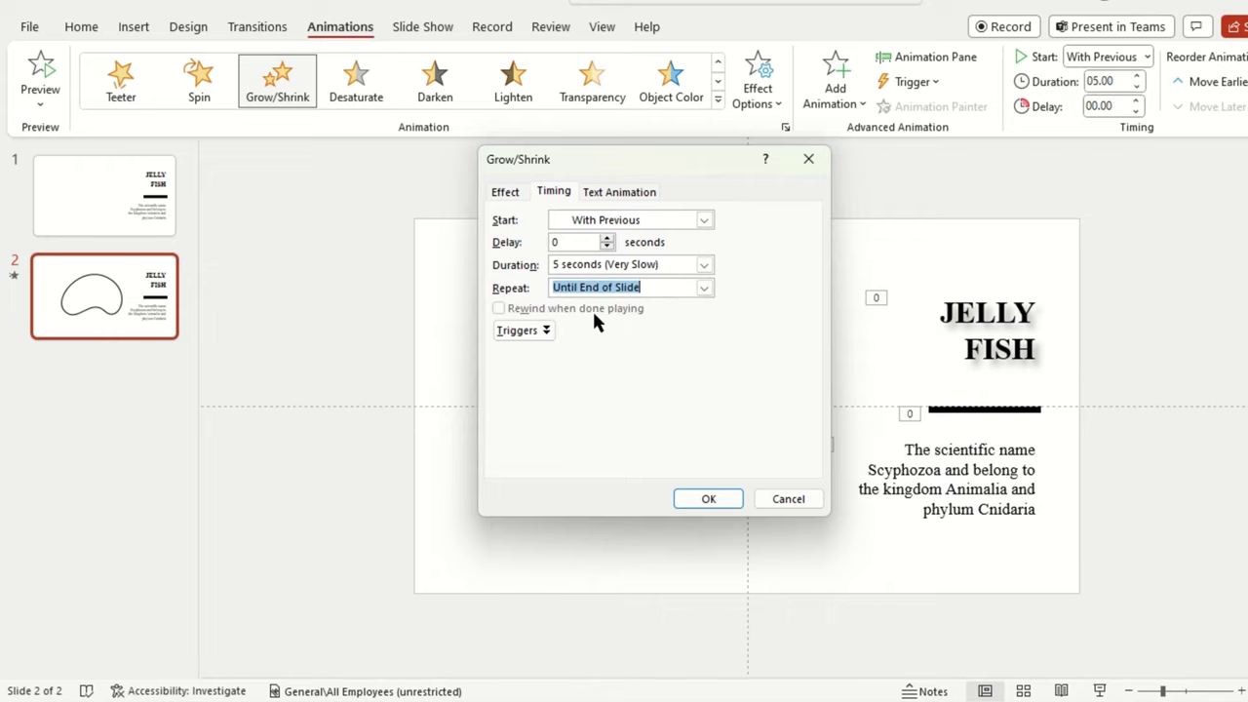
left_click(706, 499)
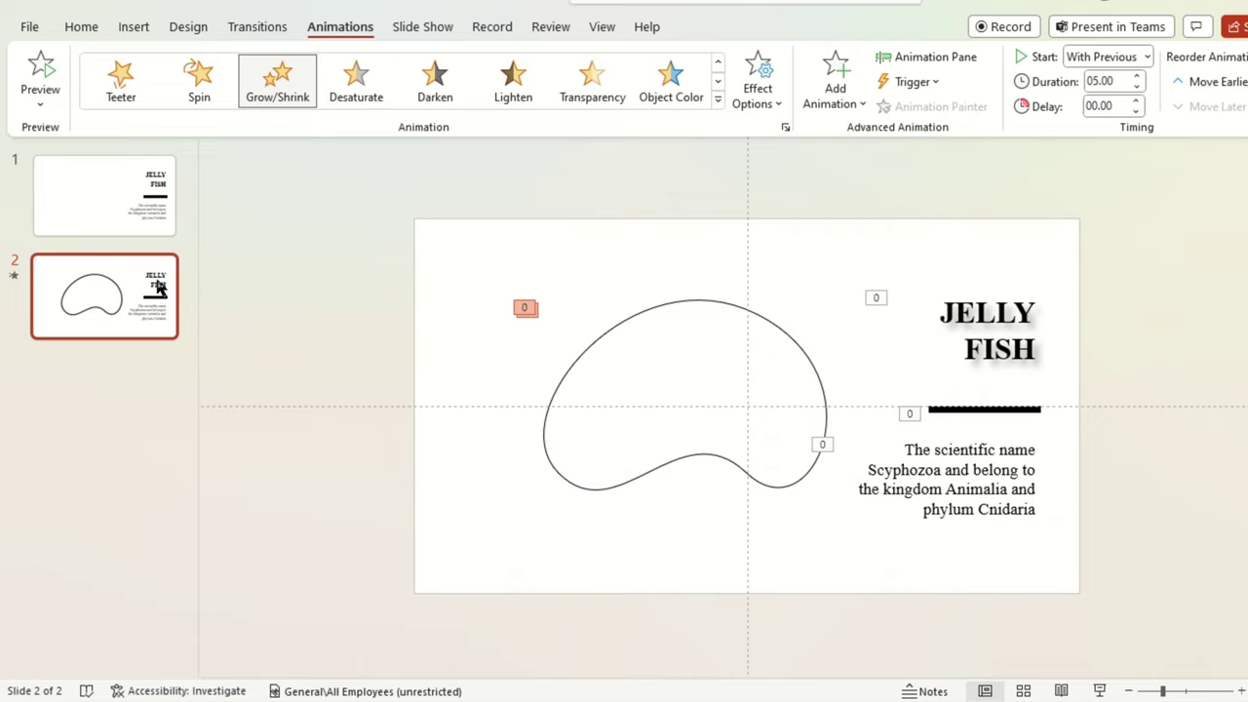
left_click(32, 76)
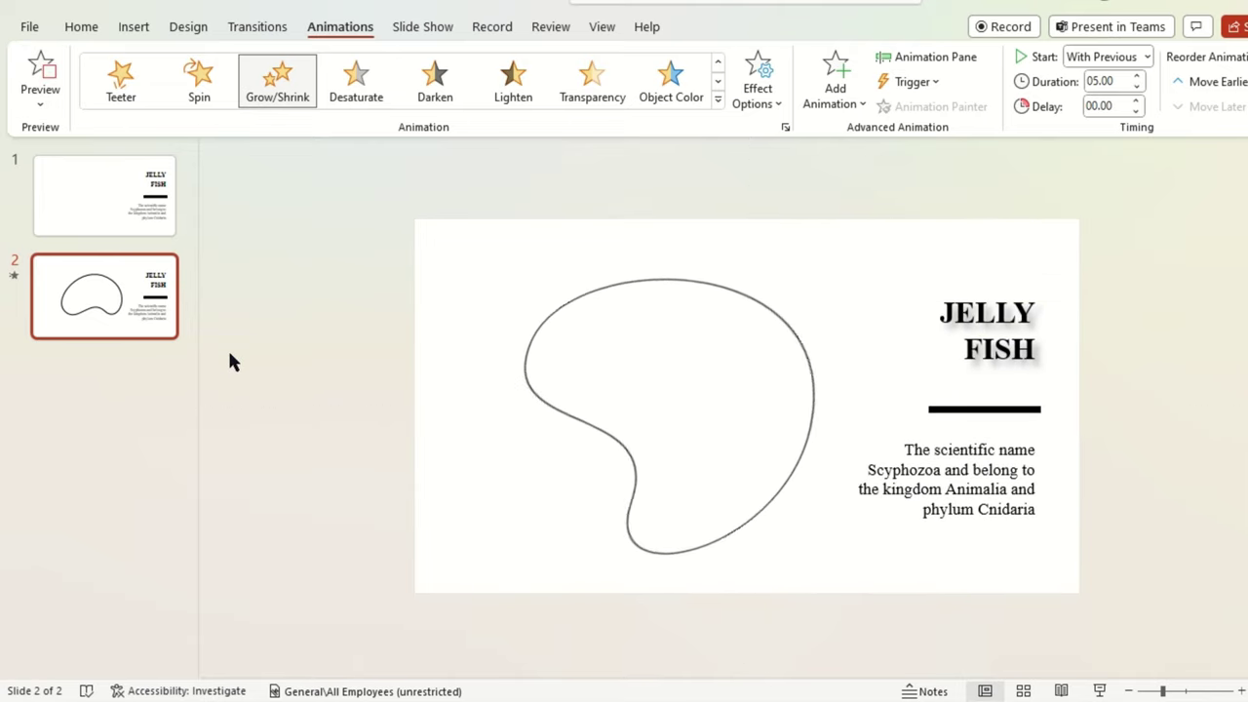
- Duplicate slide 2 and fill the new slide 3 with the mountain photo via a picture layout
right_click(112, 329)
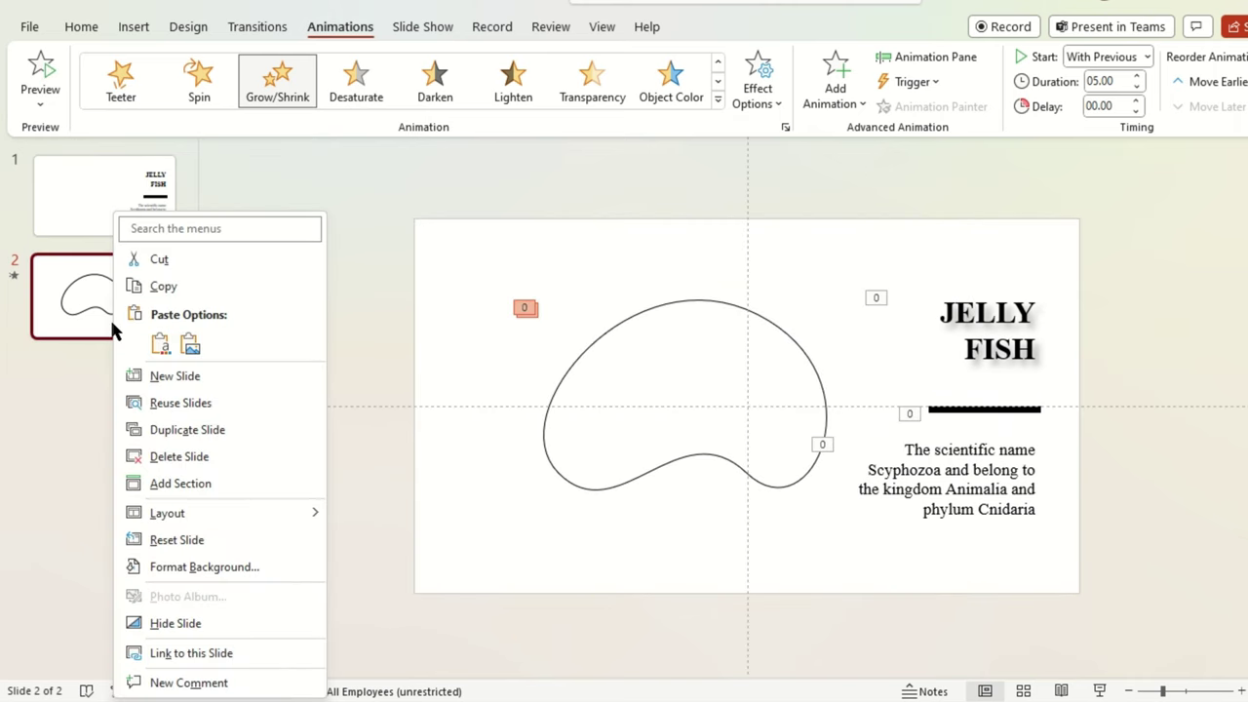
left_click(182, 430)
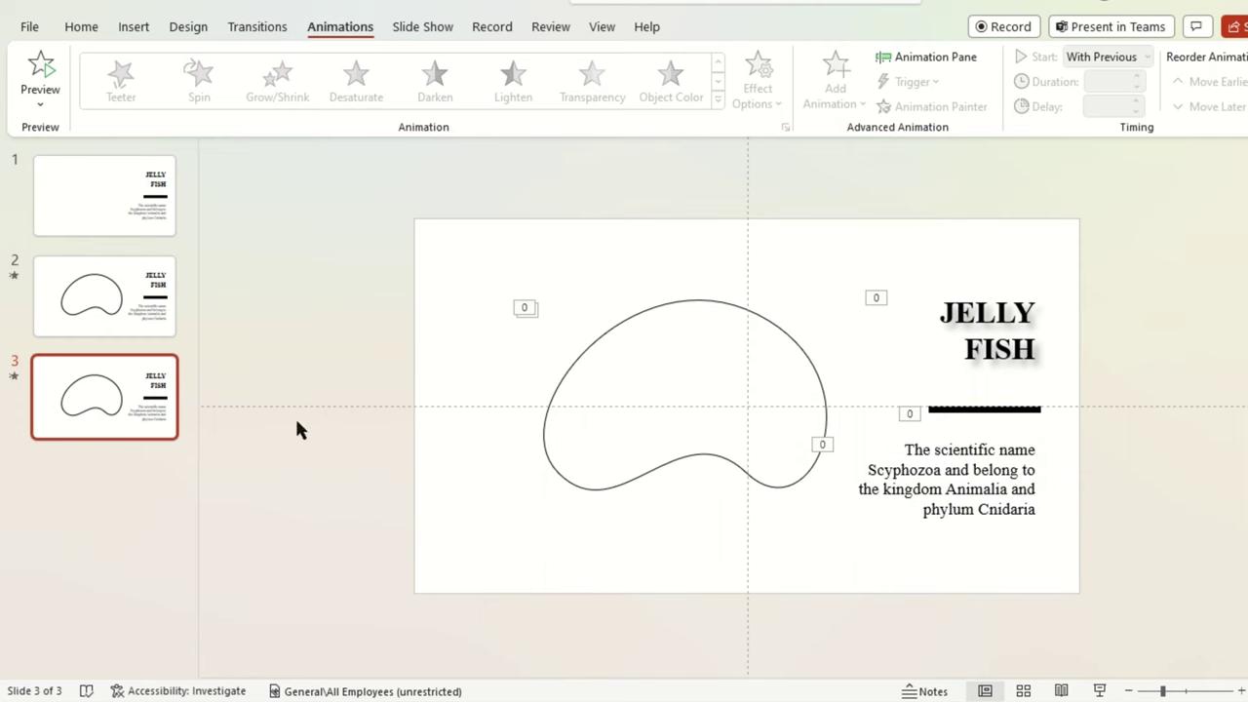
right_click(450, 357)
mouse_move(561, 461)
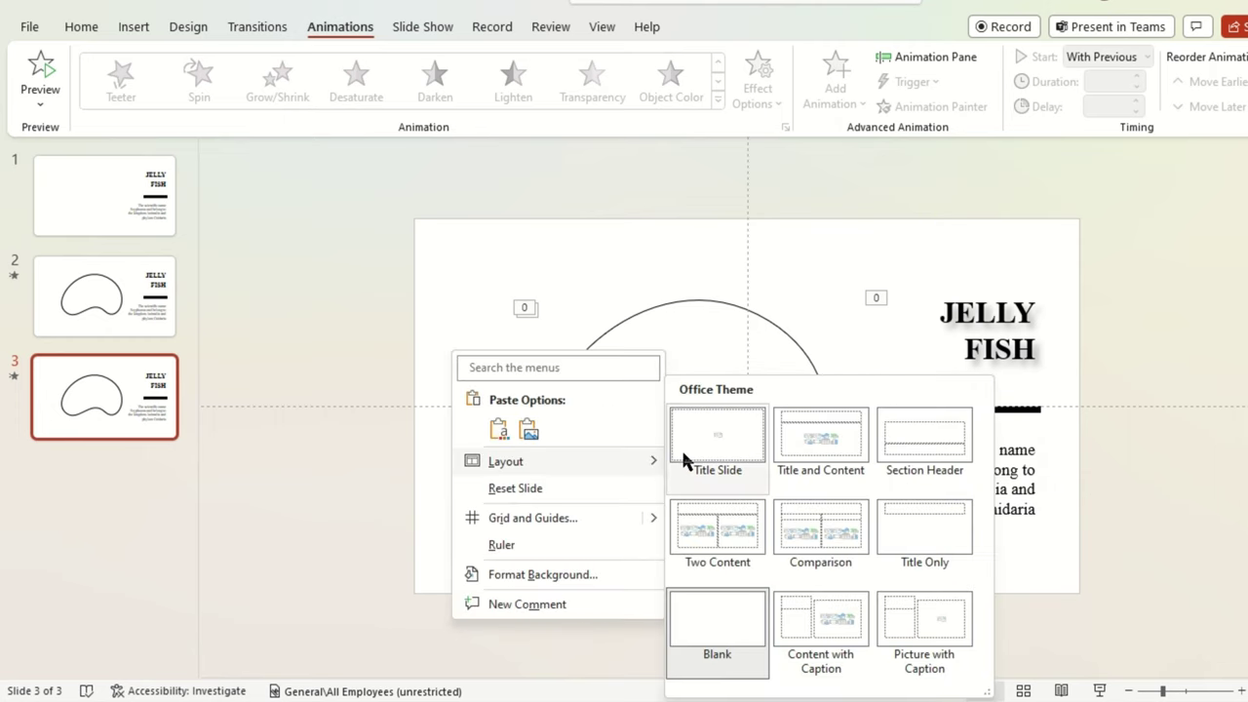
left_click(696, 454)
left_click(751, 404)
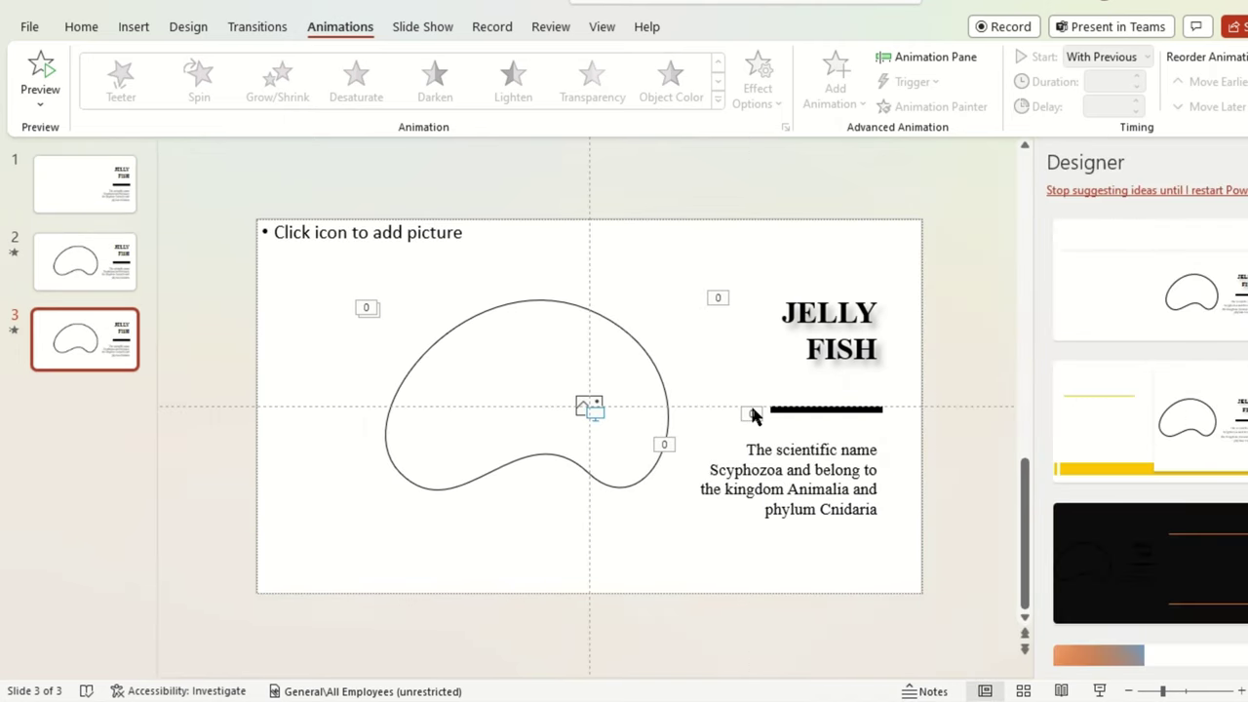
left_click(256, 146)
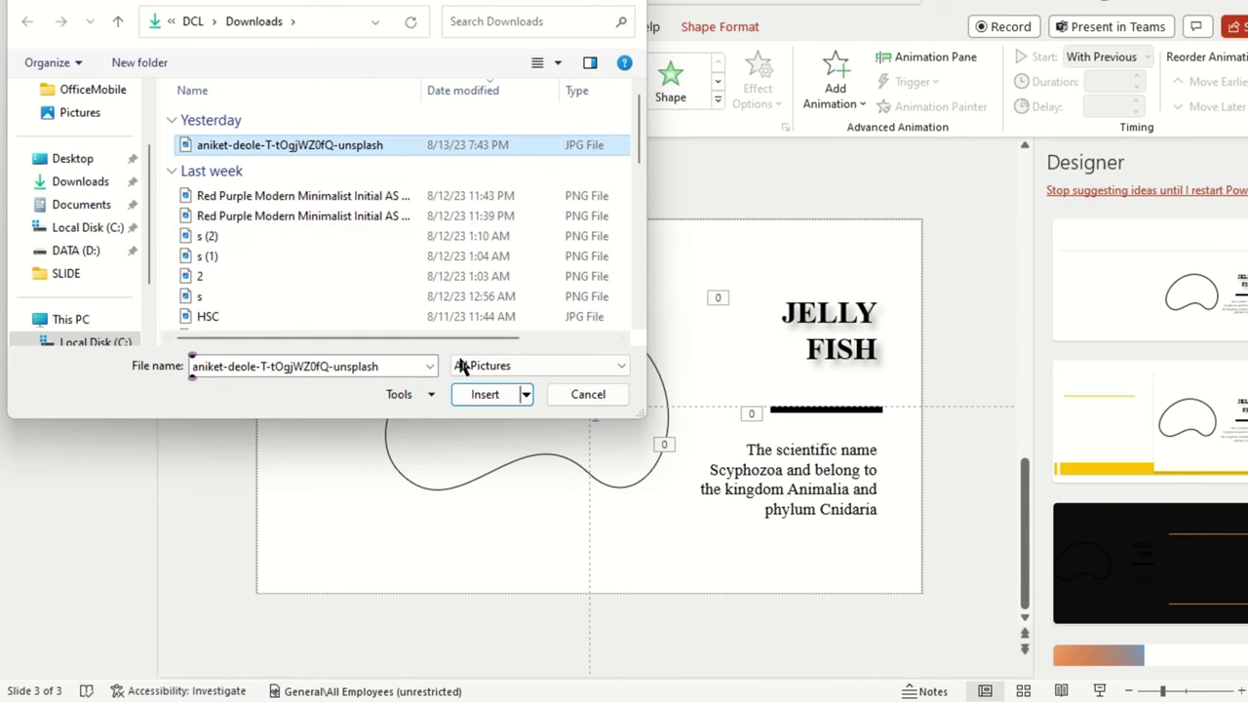
left_click(487, 394)
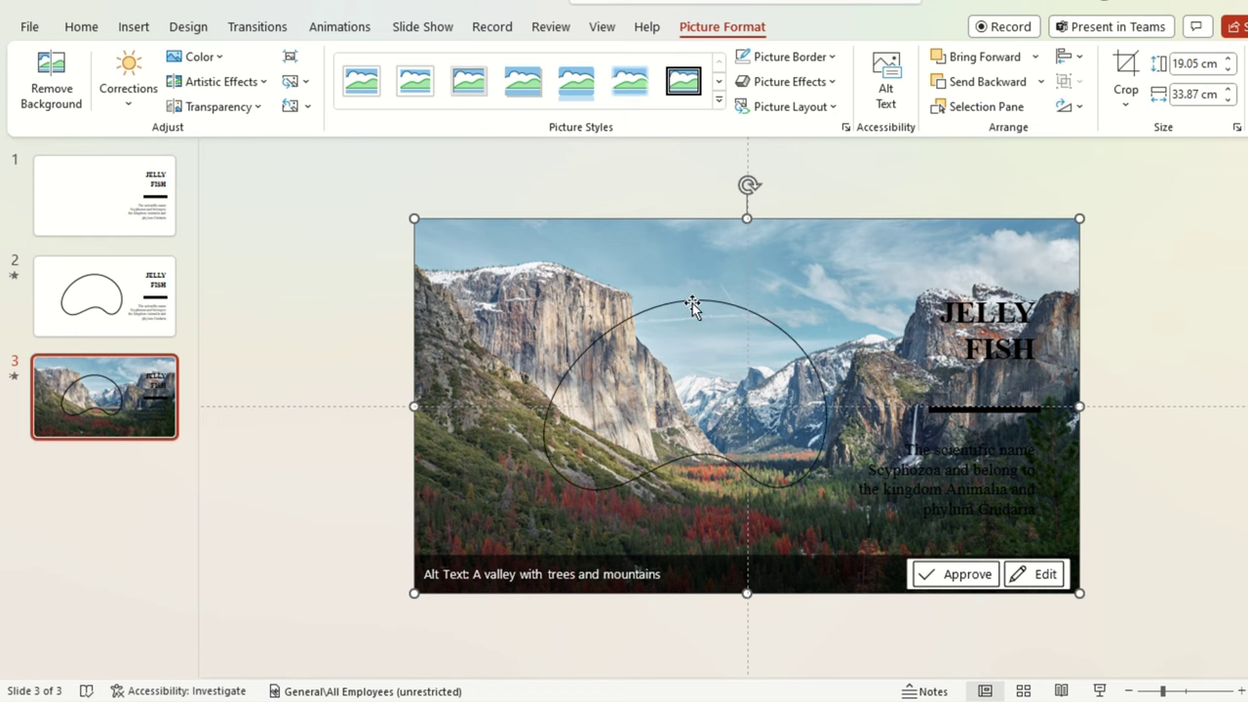
- Fill the blob on slide 3 with solid white
left_click(693, 307)
left_click(711, 23)
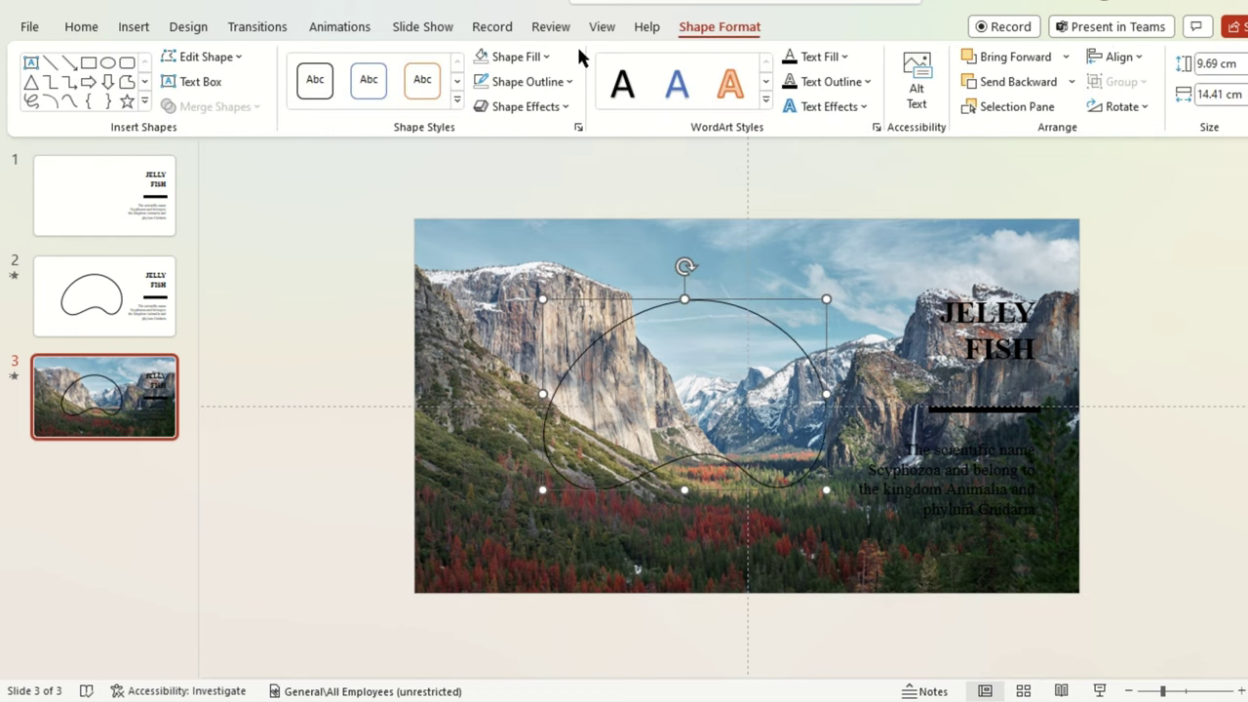
left_click(532, 60)
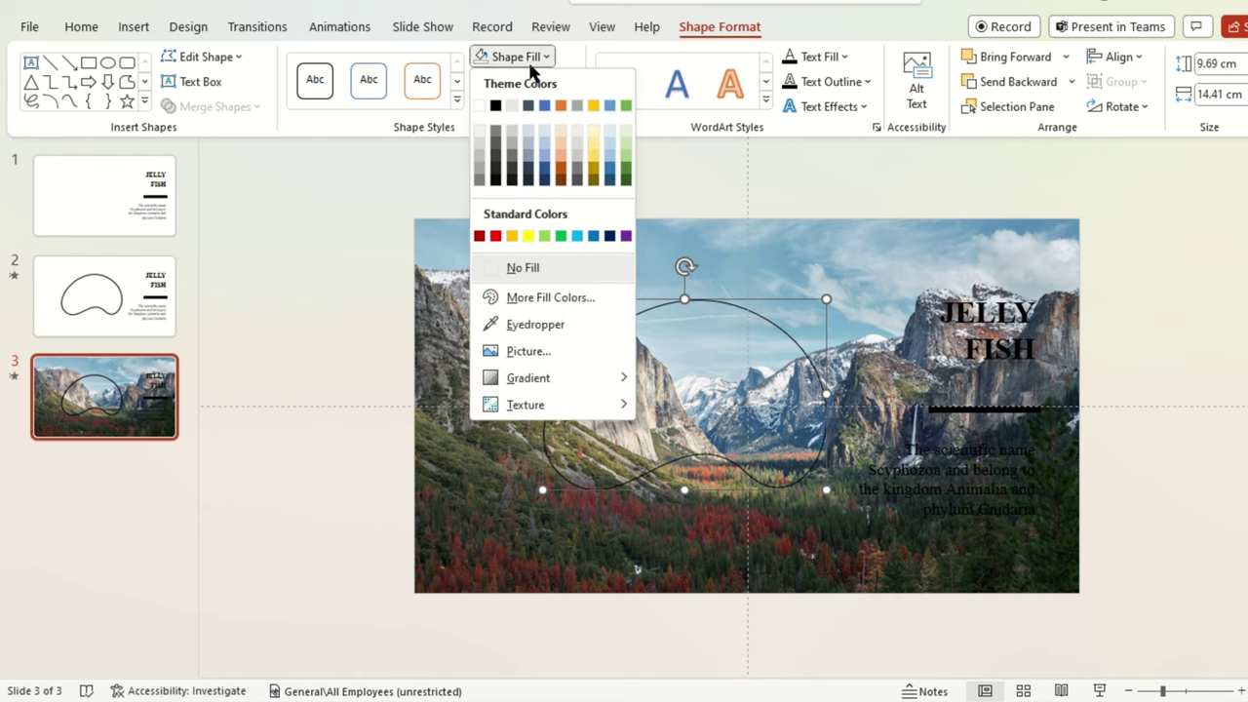
left_click(493, 106)
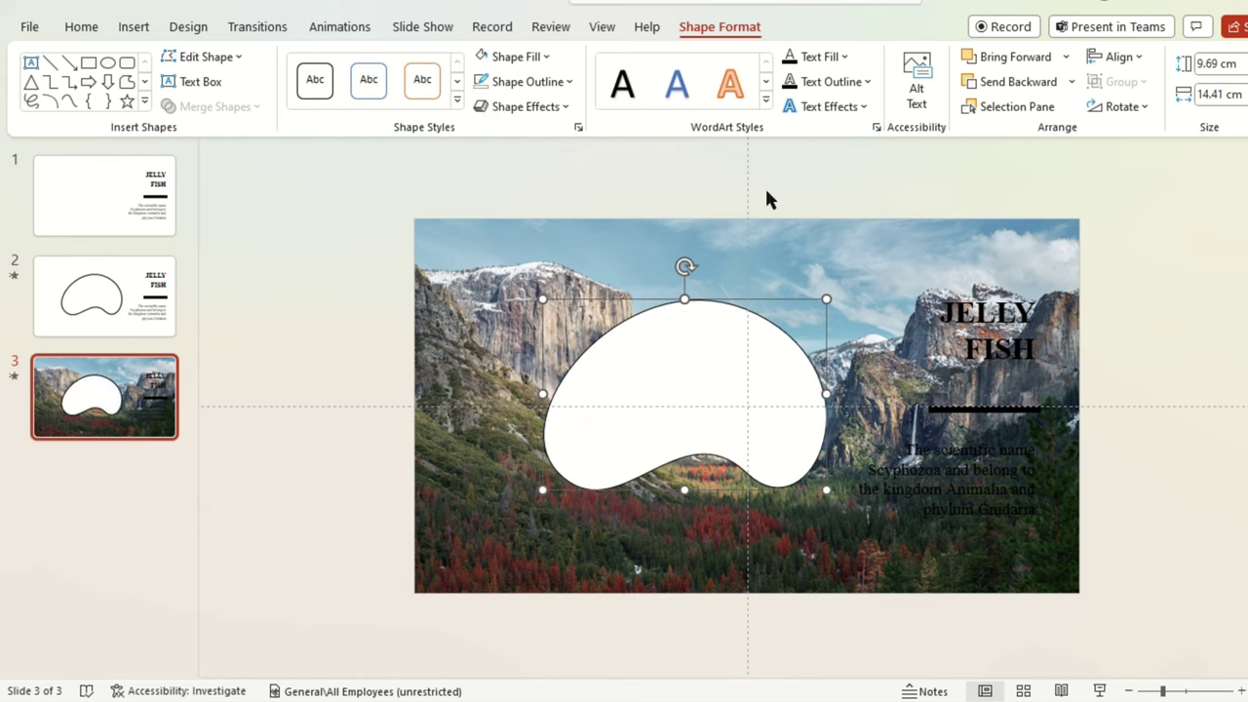
- Check the slide's animations in the Animation Pane, then zoom out around the slide
left_click(293, 184)
left_click(340, 27)
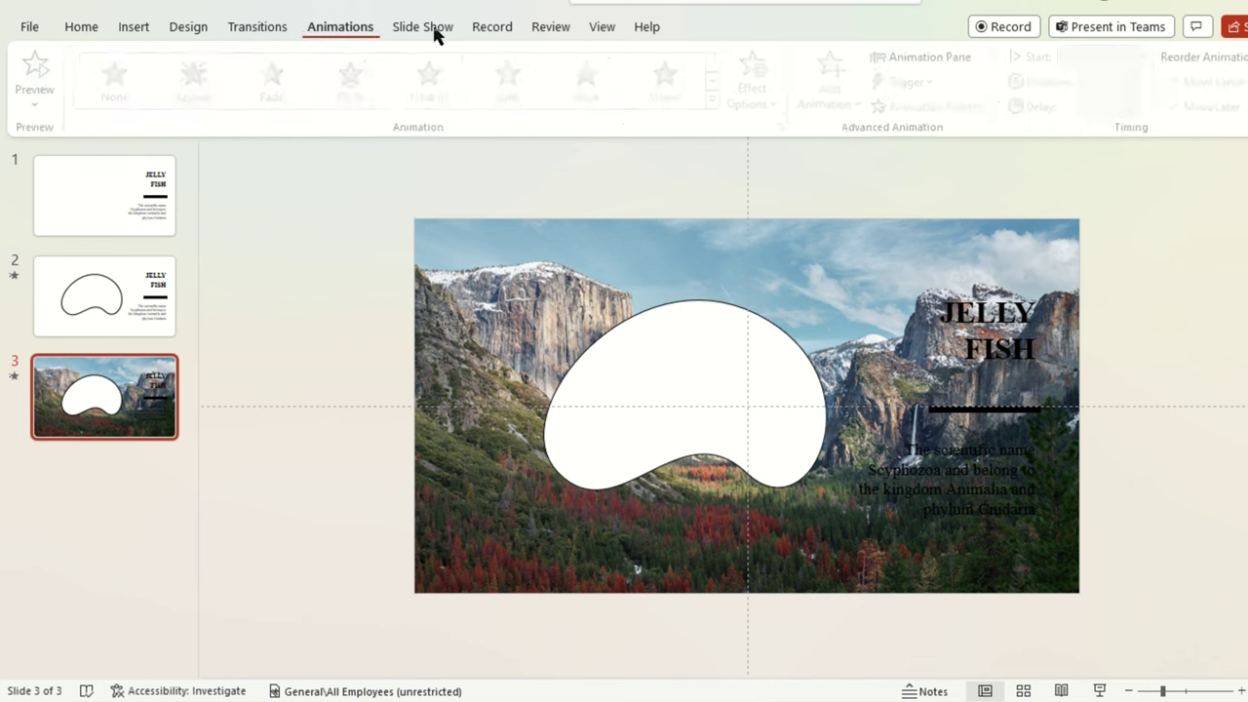
left_click(899, 61)
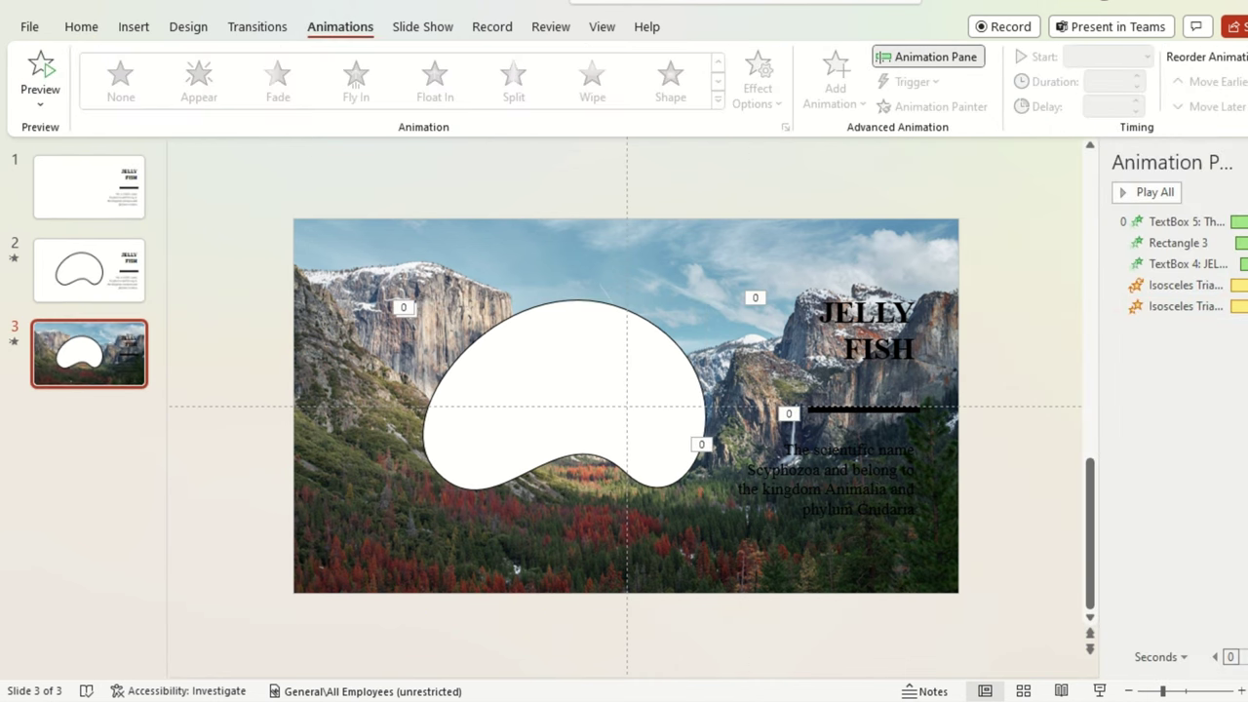
left_click(1241, 162)
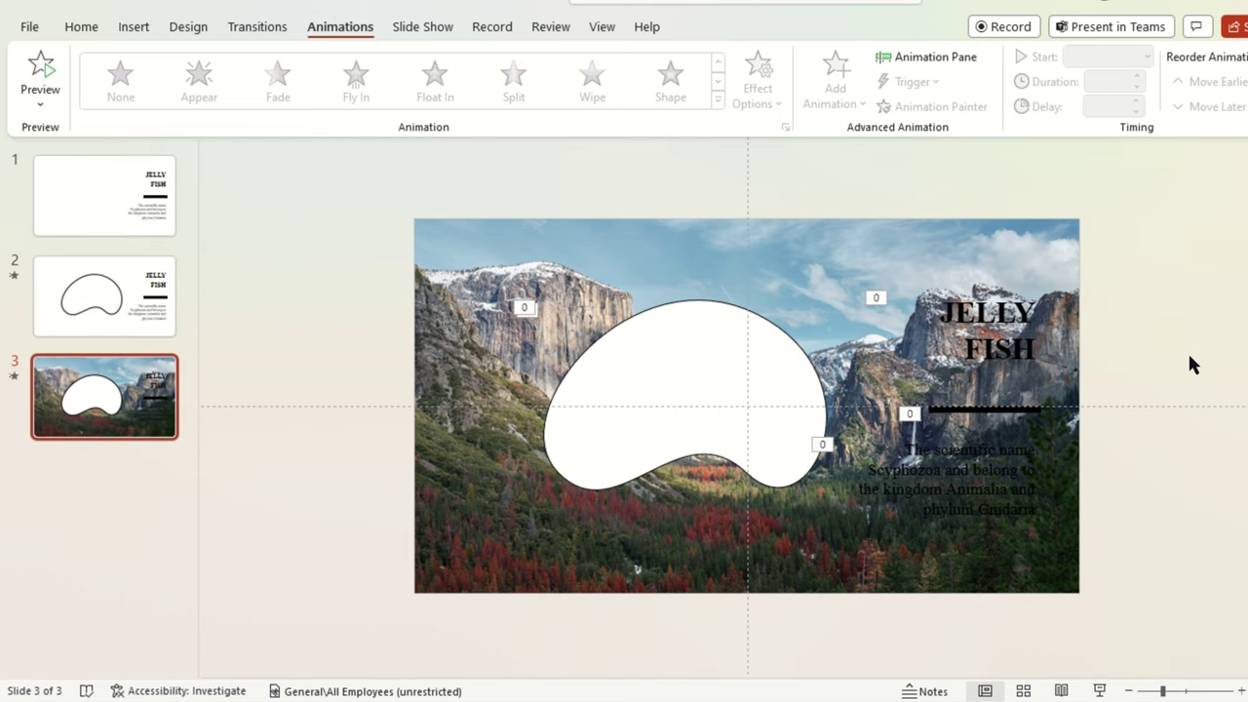
left_click_drag(1163, 693, 1144, 692)
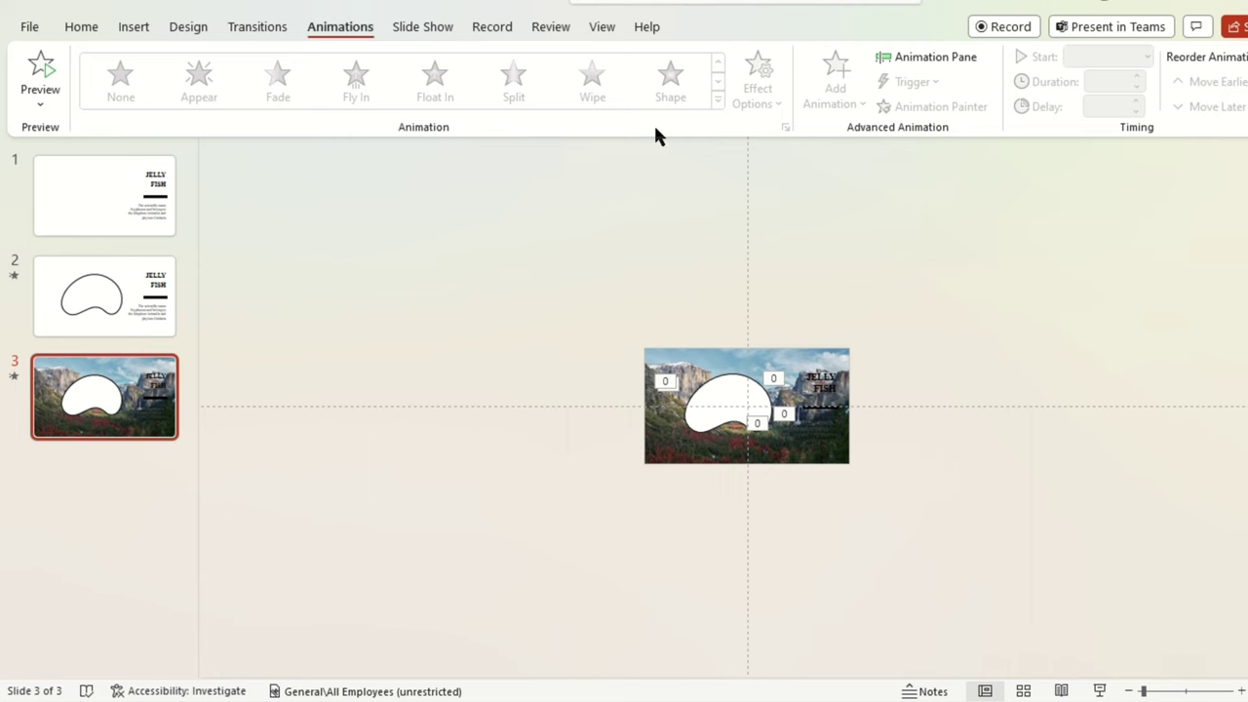
left_click(81, 27)
- Draw a white-filled rectangle and stretch it well beyond the slide edges over the photo
left_click(795, 108)
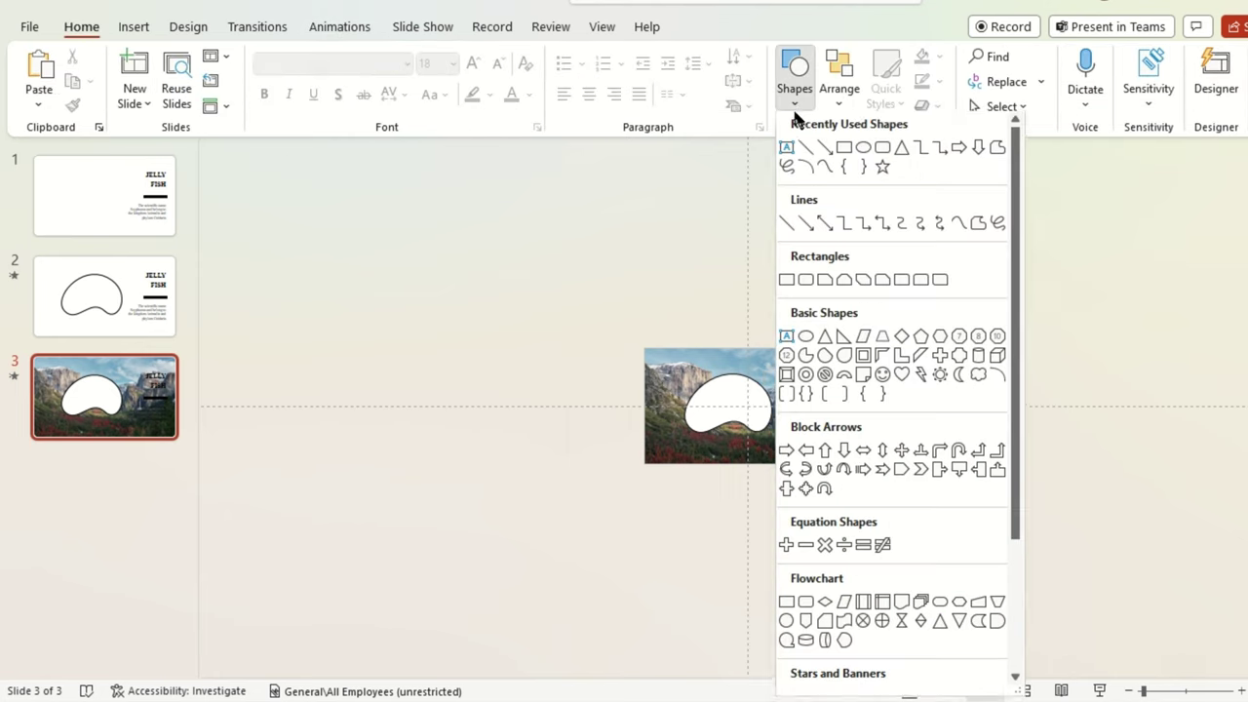
left_click(825, 147)
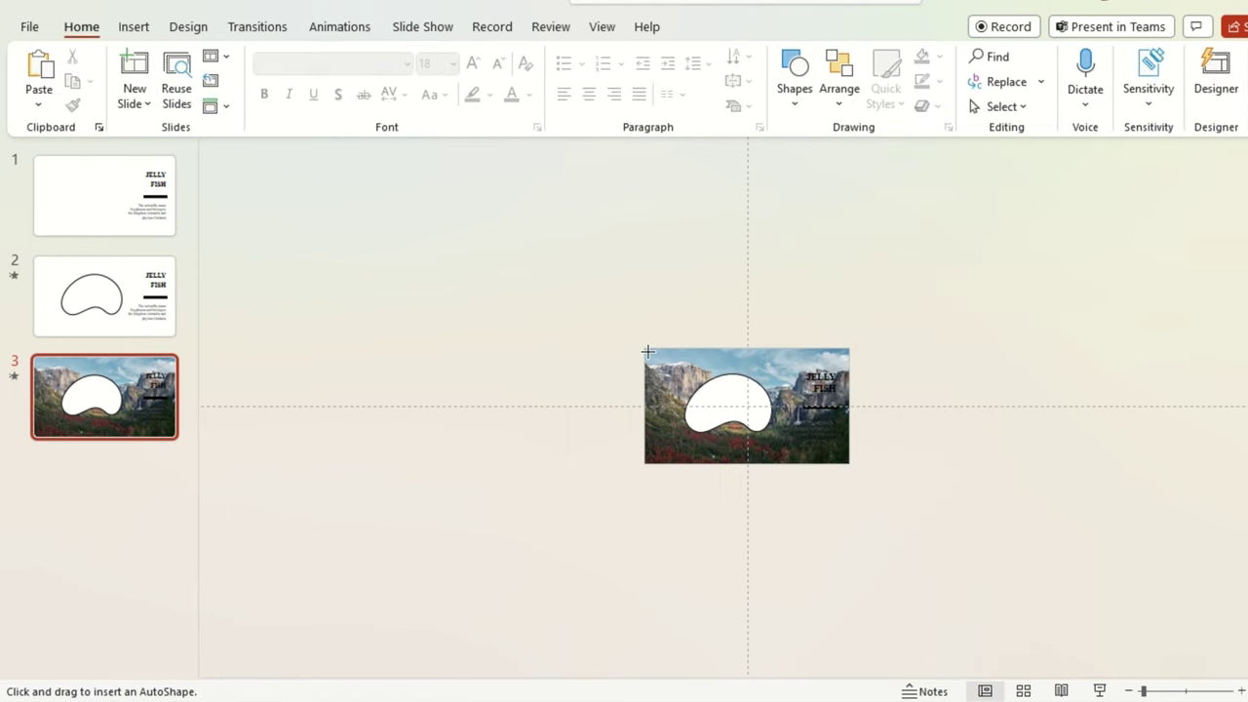
left_click_drag(676, 387, 849, 465)
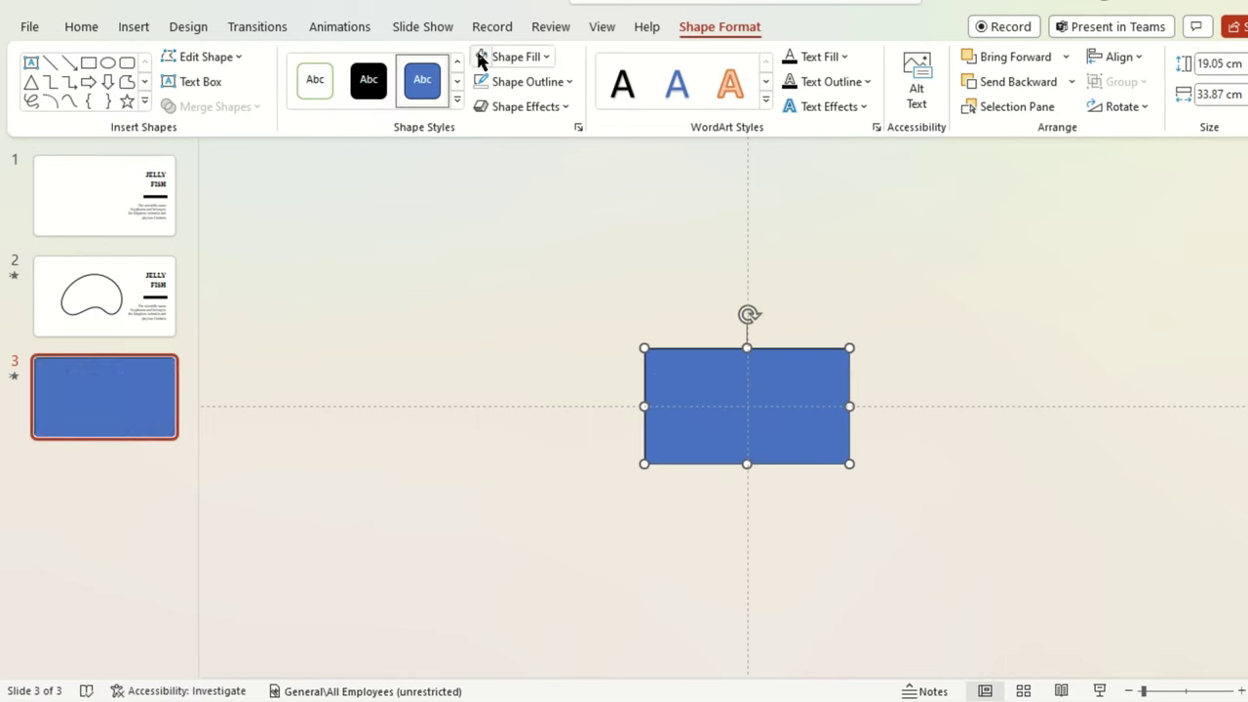
left_click(479, 56)
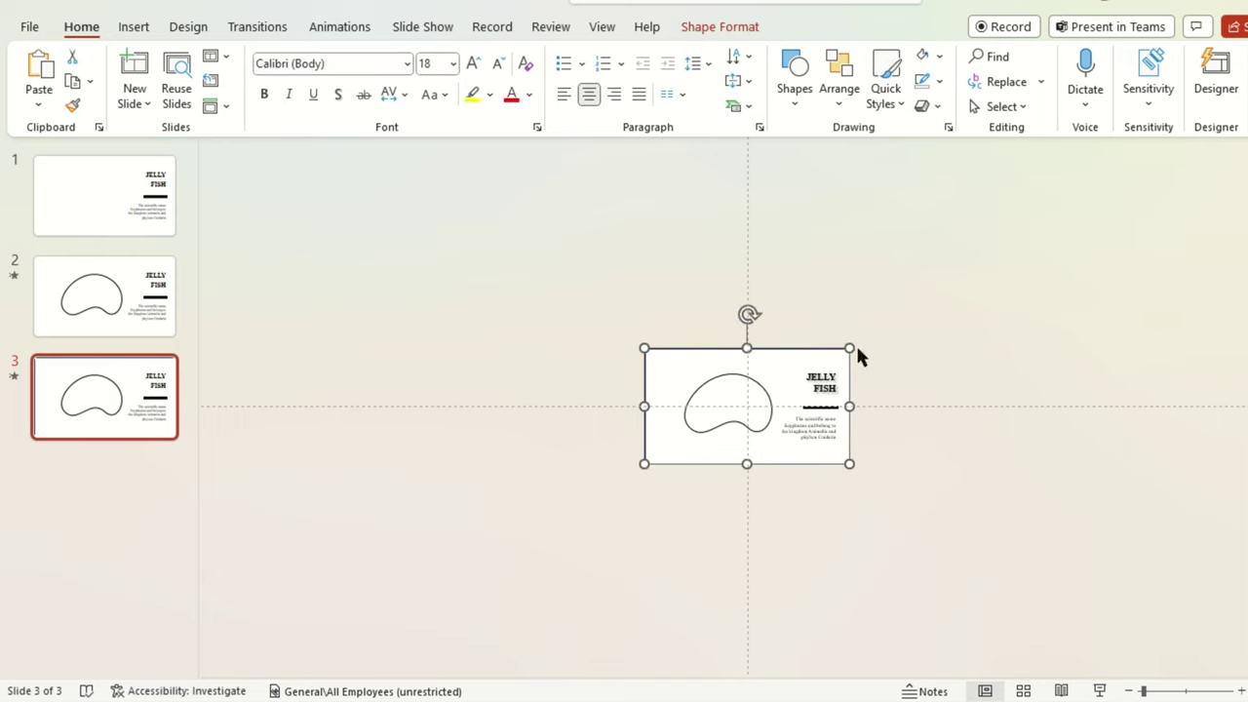
left_click_drag(851, 348, 1073, 246)
left_click(1119, 263)
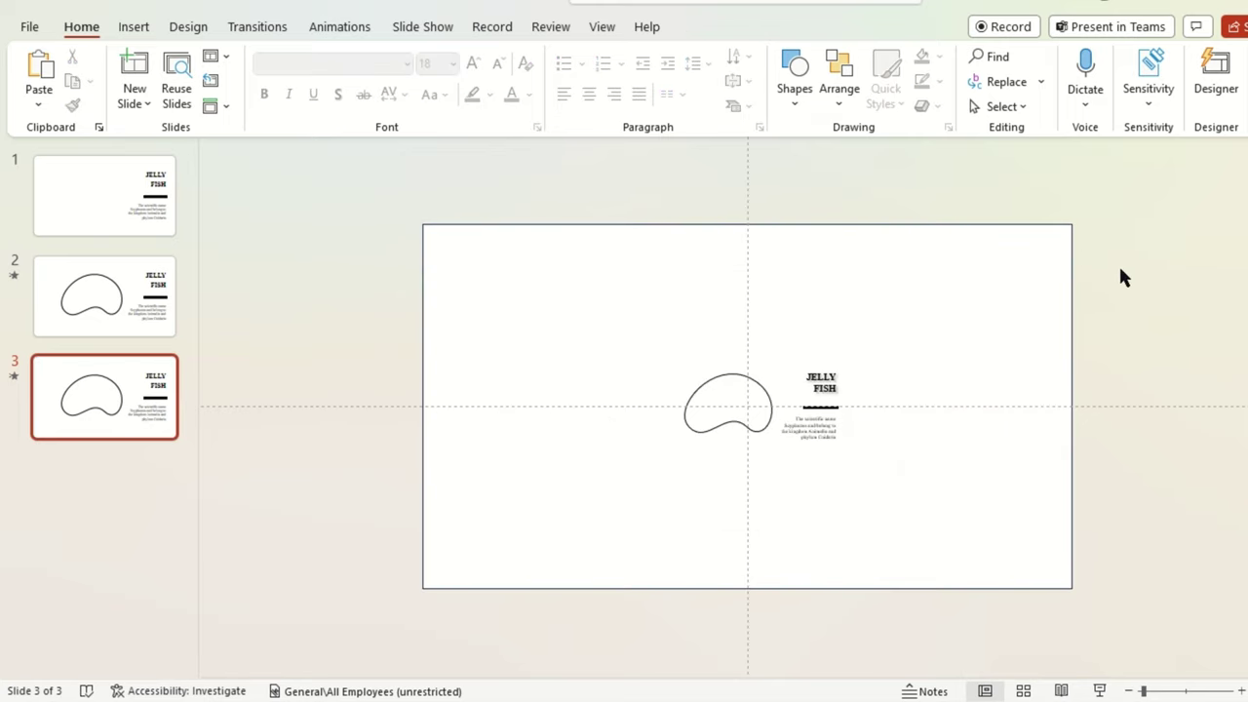
- Subtract the blob from the white rectangle and set the result to No Outline
left_click(726, 298)
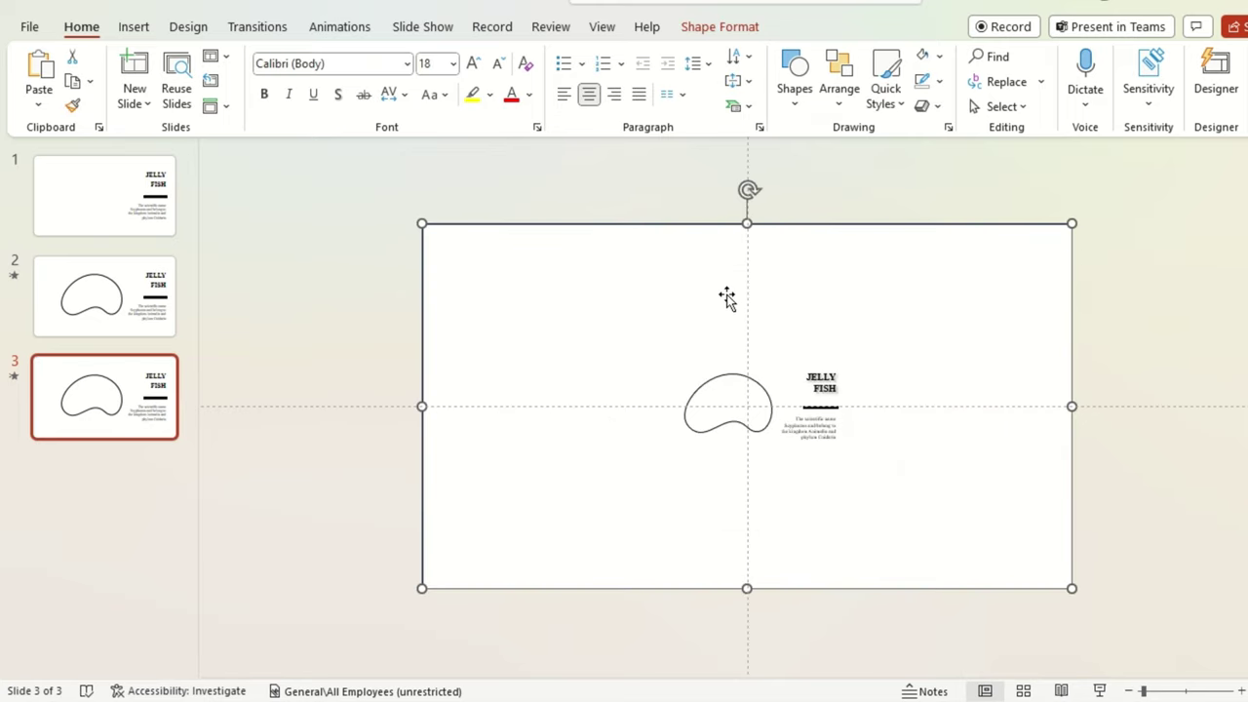
left_click(730, 379)
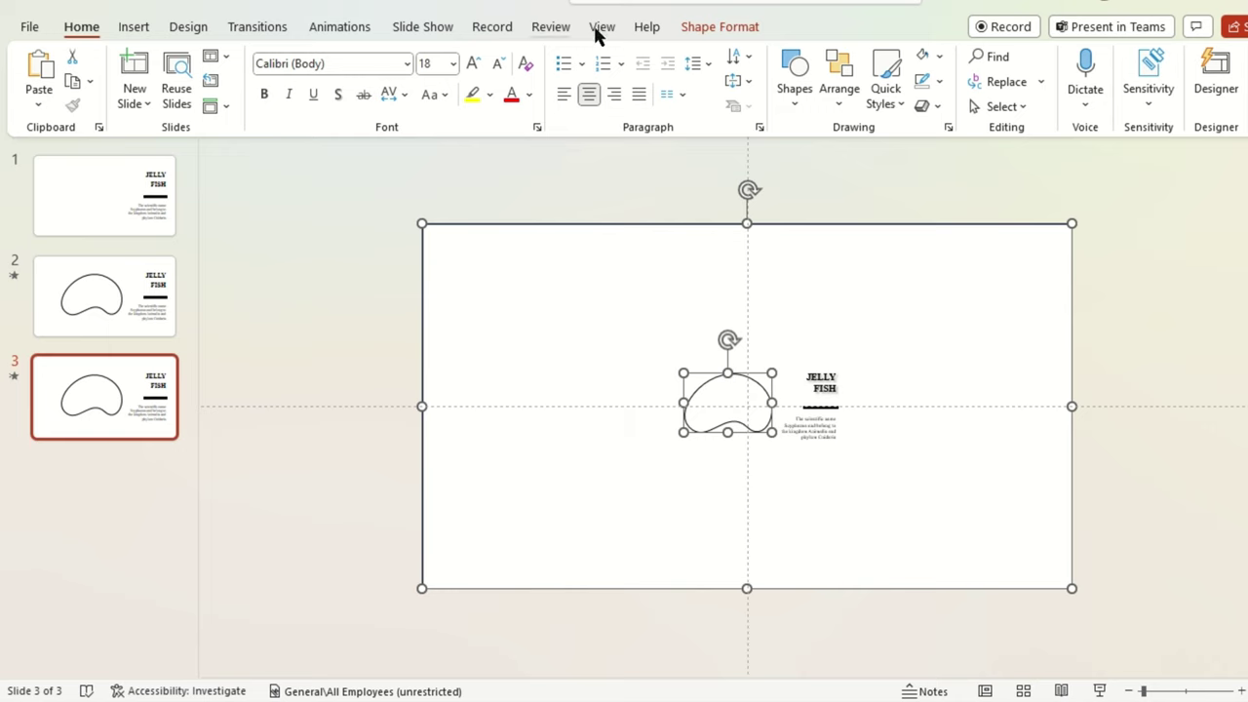
left_click(718, 27)
left_click(215, 106)
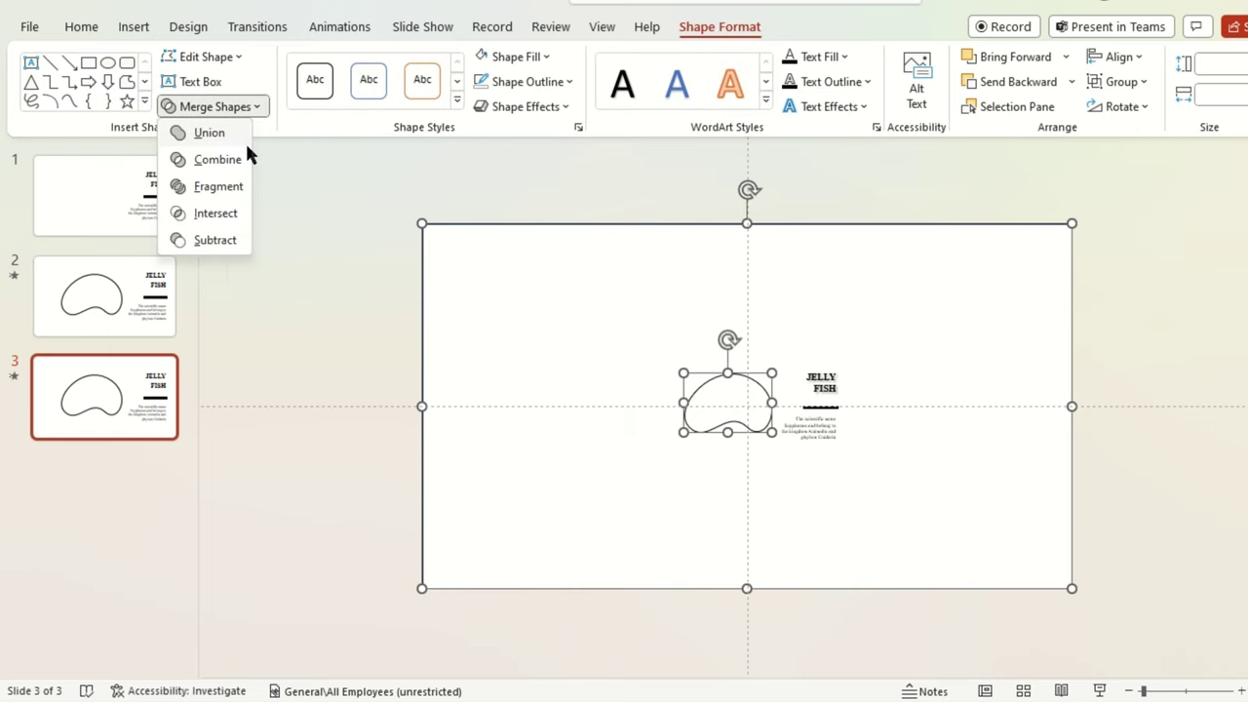
left_click(223, 238)
left_click(535, 84)
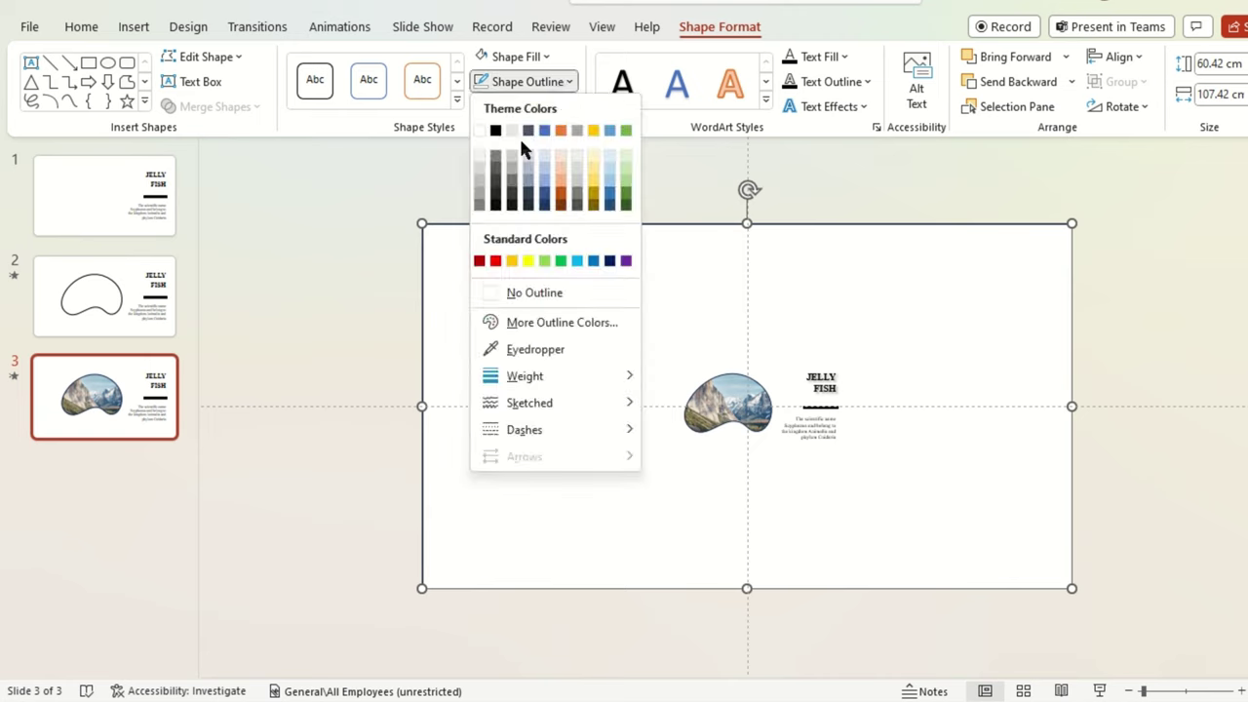
left_click(532, 284)
left_click(359, 202)
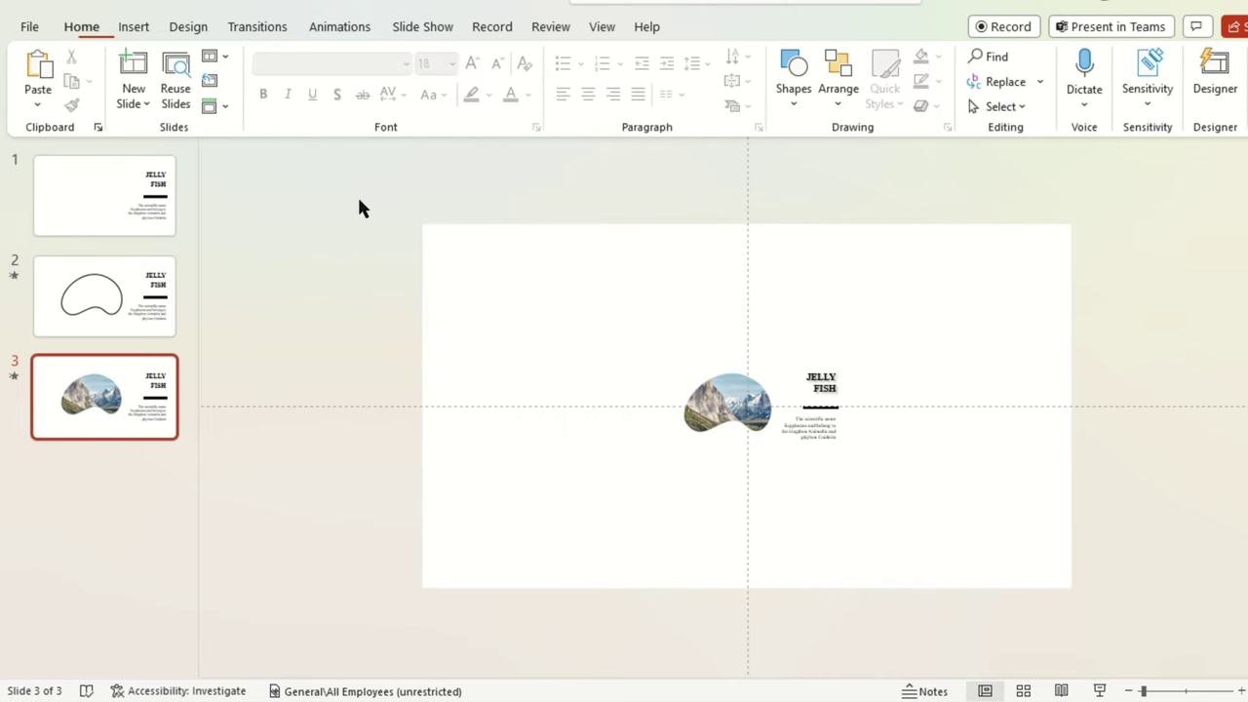
left_click(787, 101)
- Draw an unfilled circle and enlarge it to 211.53 cm, far past the slide edges
left_click(850, 146)
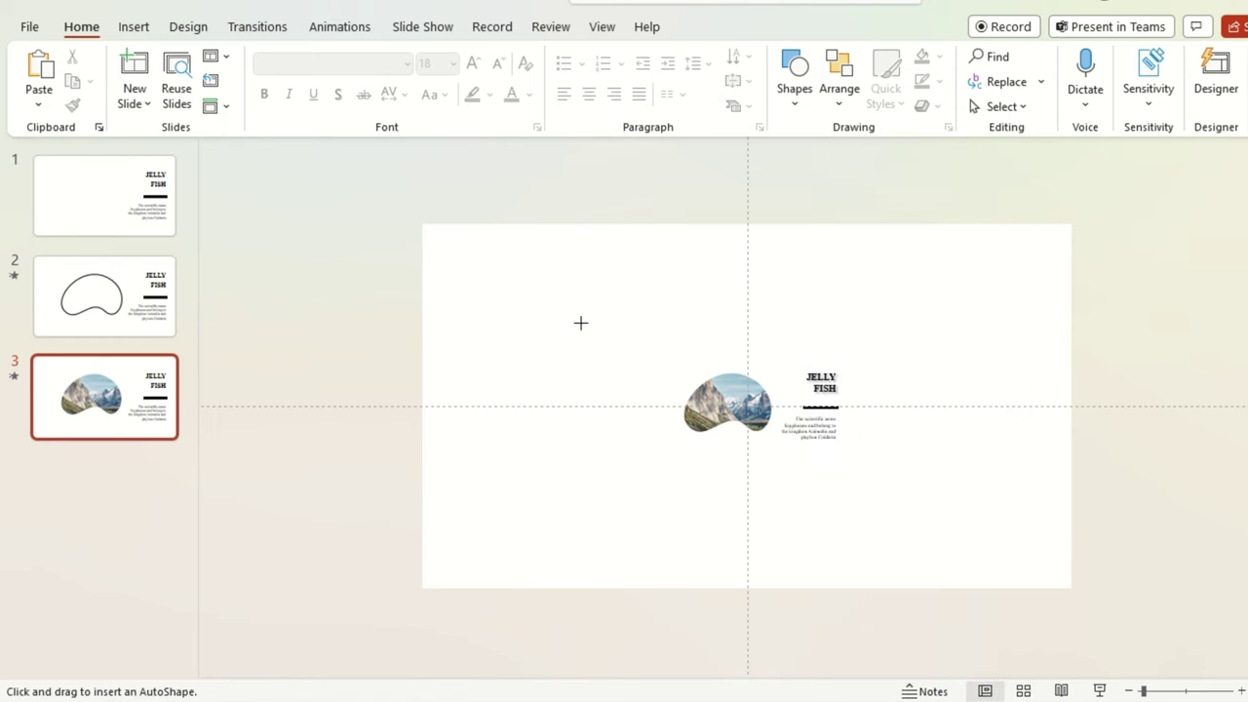
left_click_drag(523, 291, 719, 487)
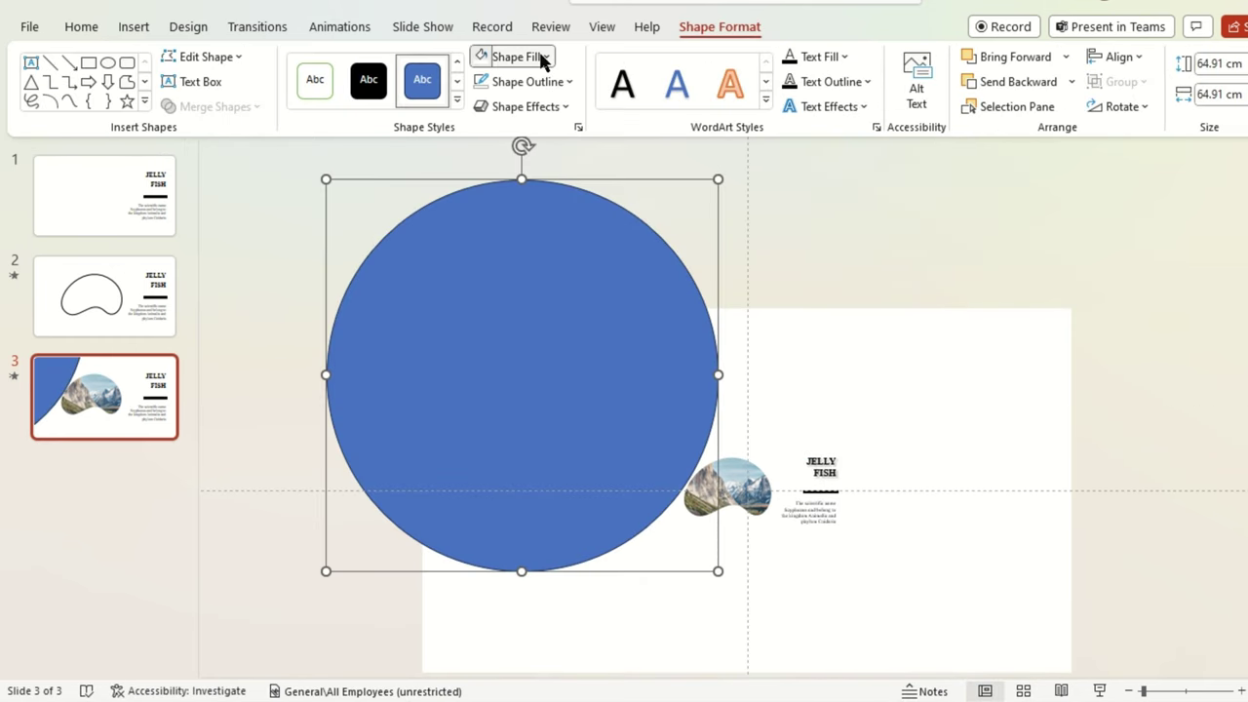
left_click(535, 56)
left_click(527, 269)
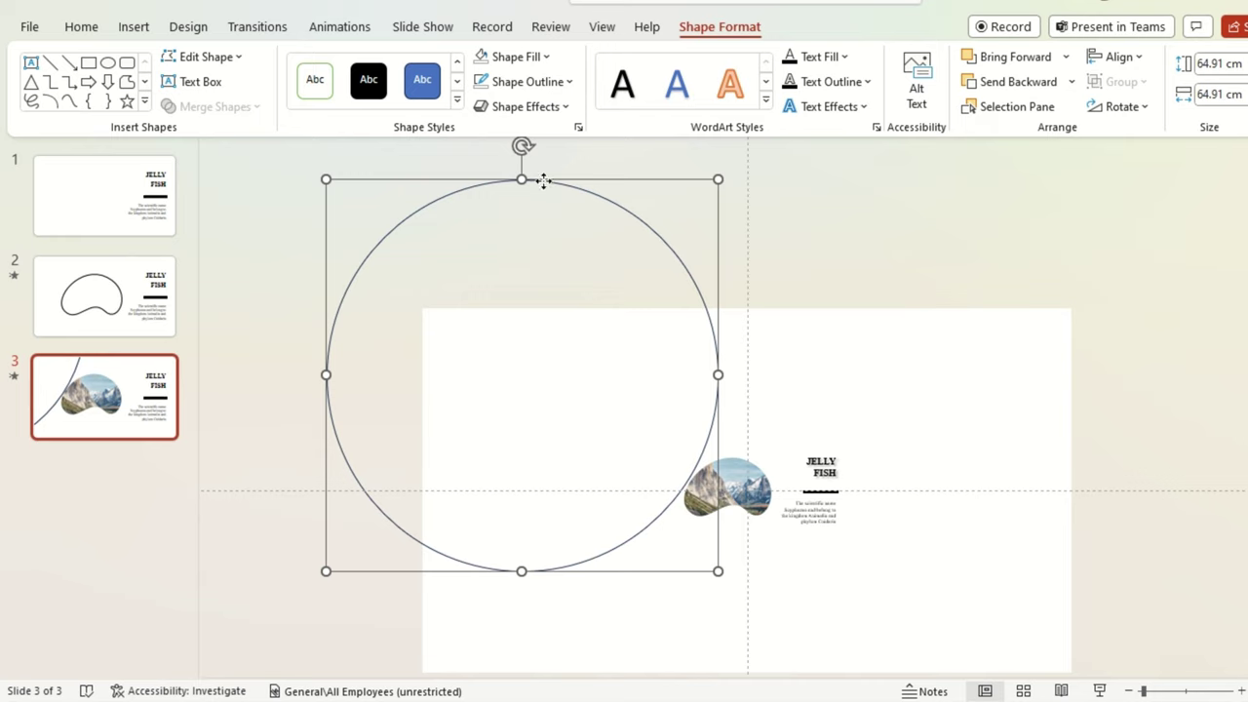
left_click_drag(543, 181, 717, 291)
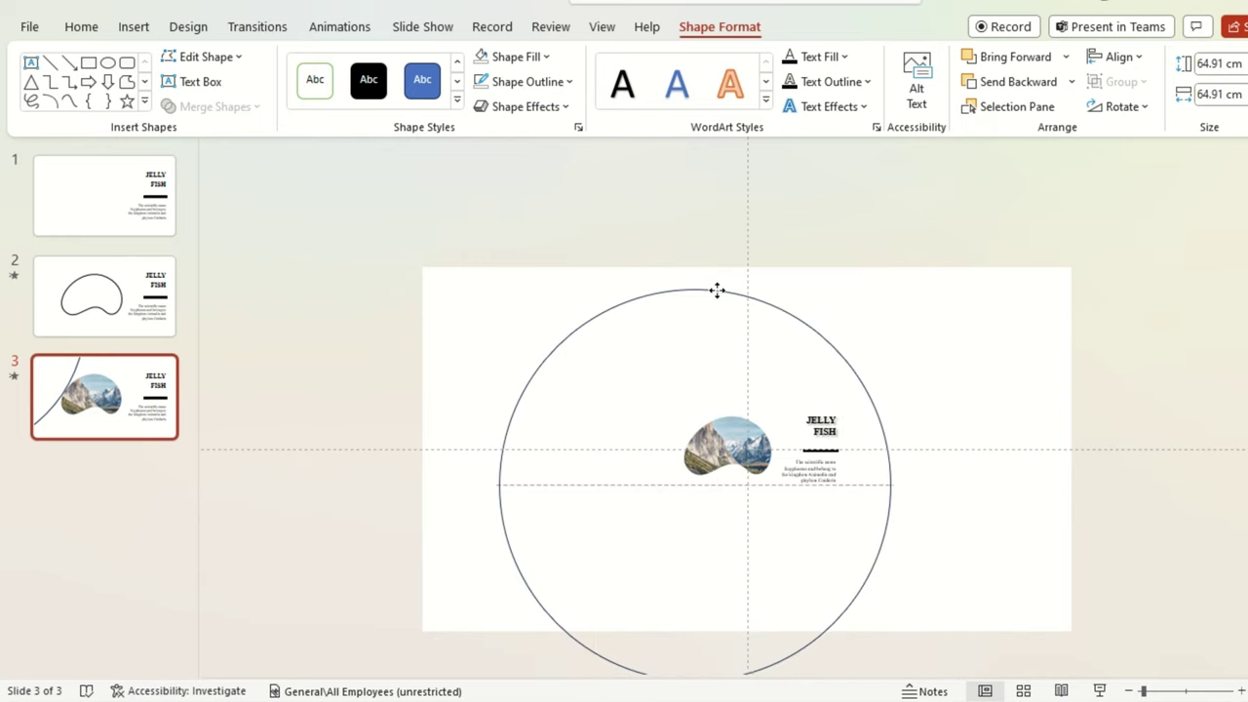
left_click(1156, 691)
left_click_drag(1150, 692, 1139, 692)
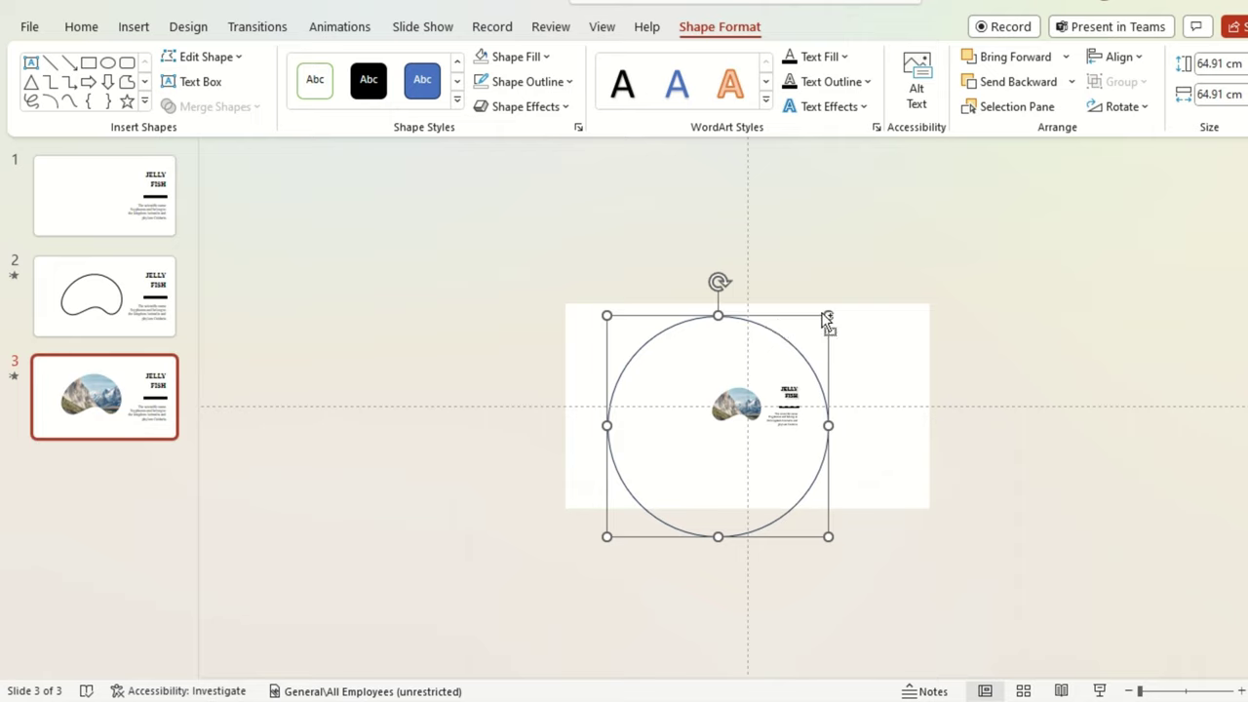
left_click_drag(827, 315, 1078, 255)
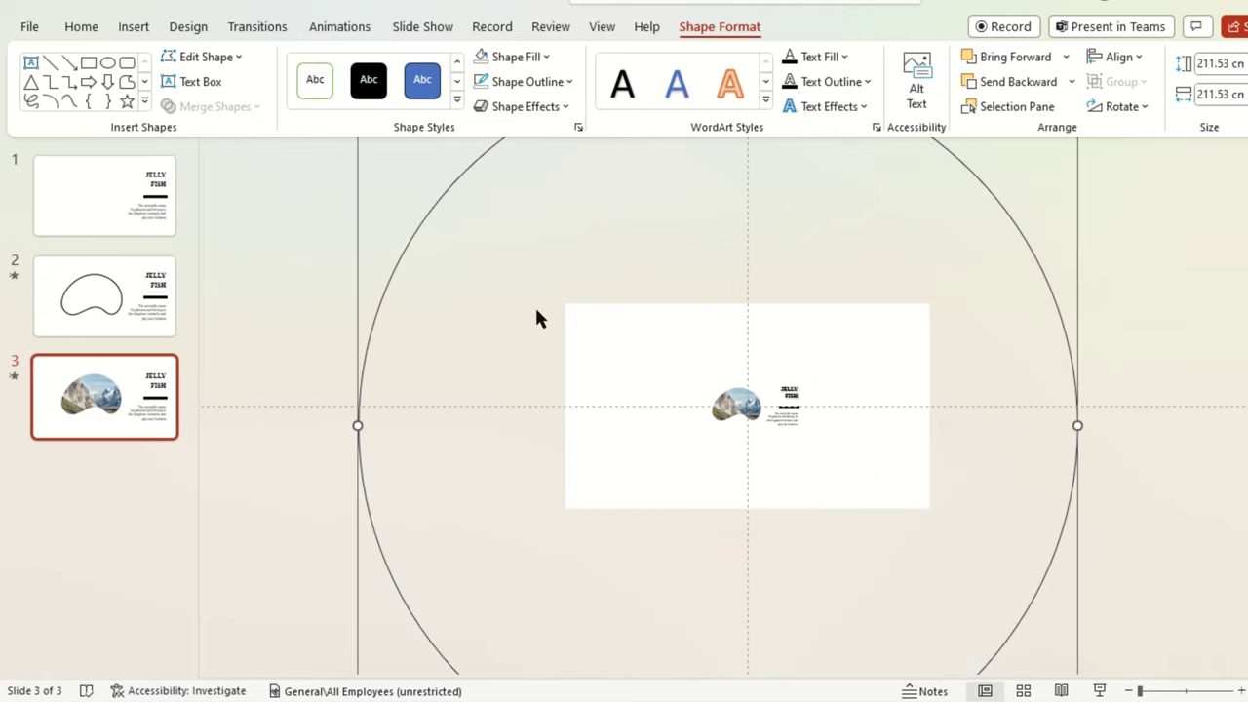
- Align the circle to the slide's centre and middle
left_click(1114, 57)
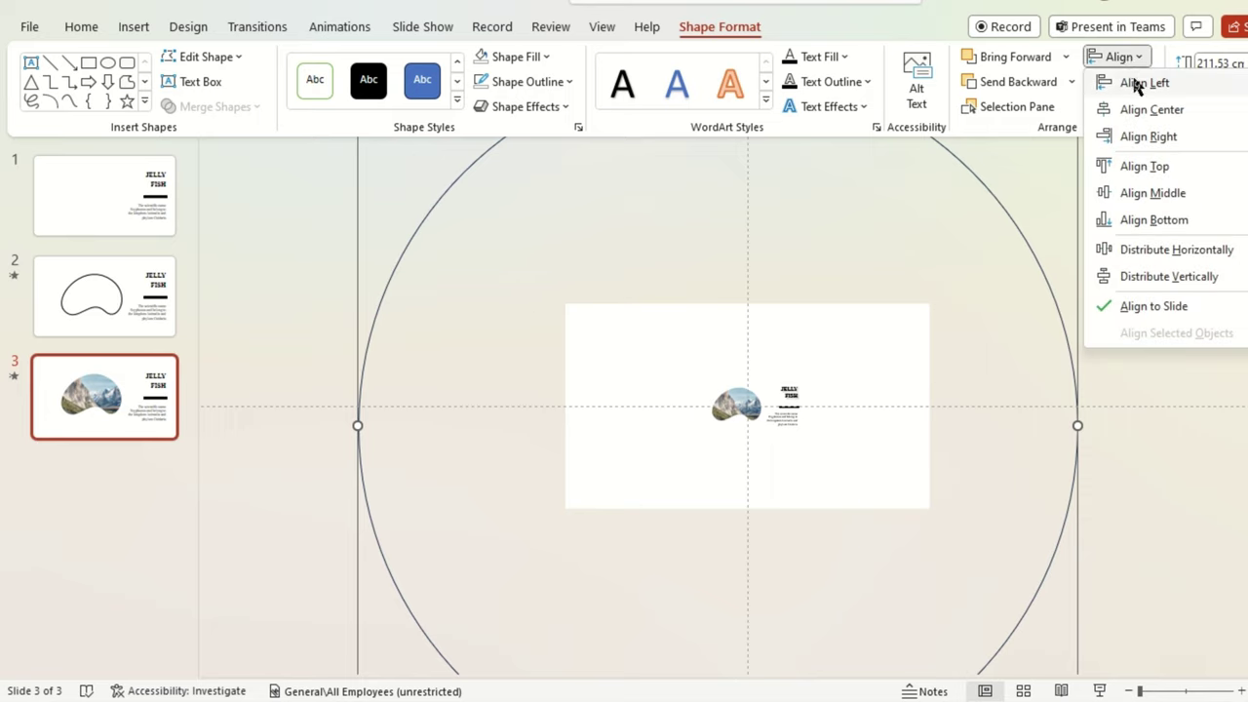
left_click(1149, 111)
left_click(1133, 56)
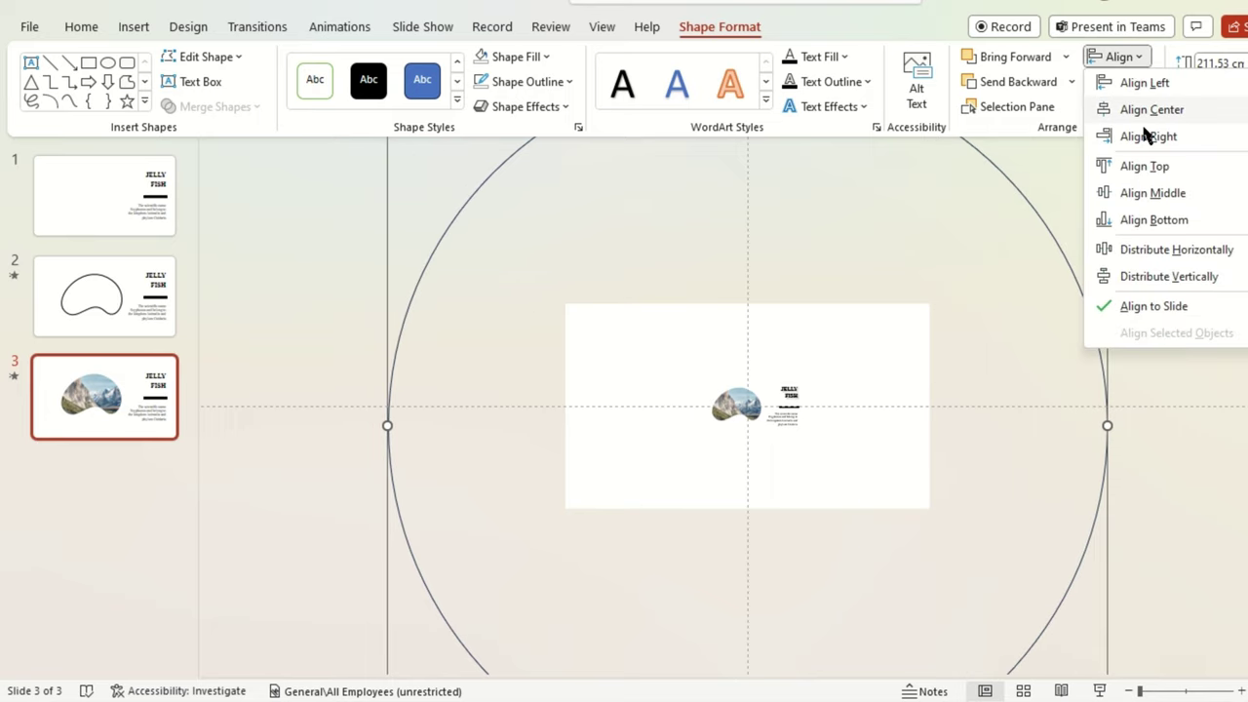
left_click(1156, 195)
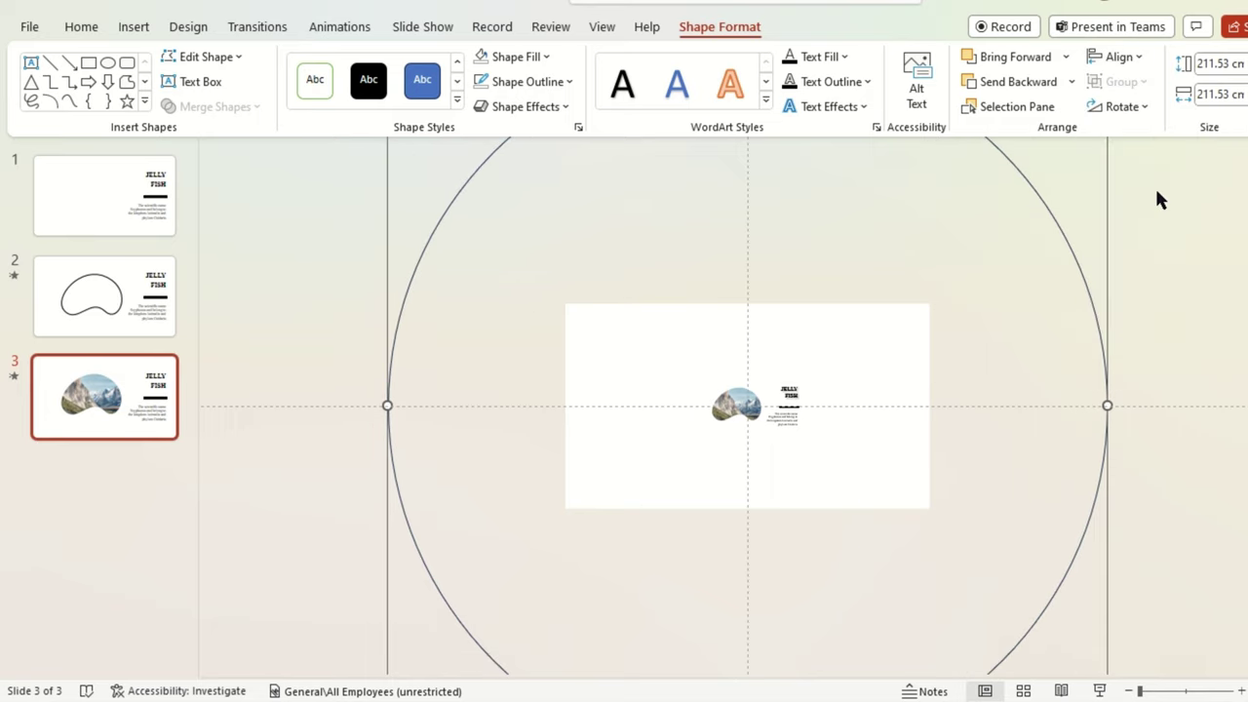
left_click(1124, 357)
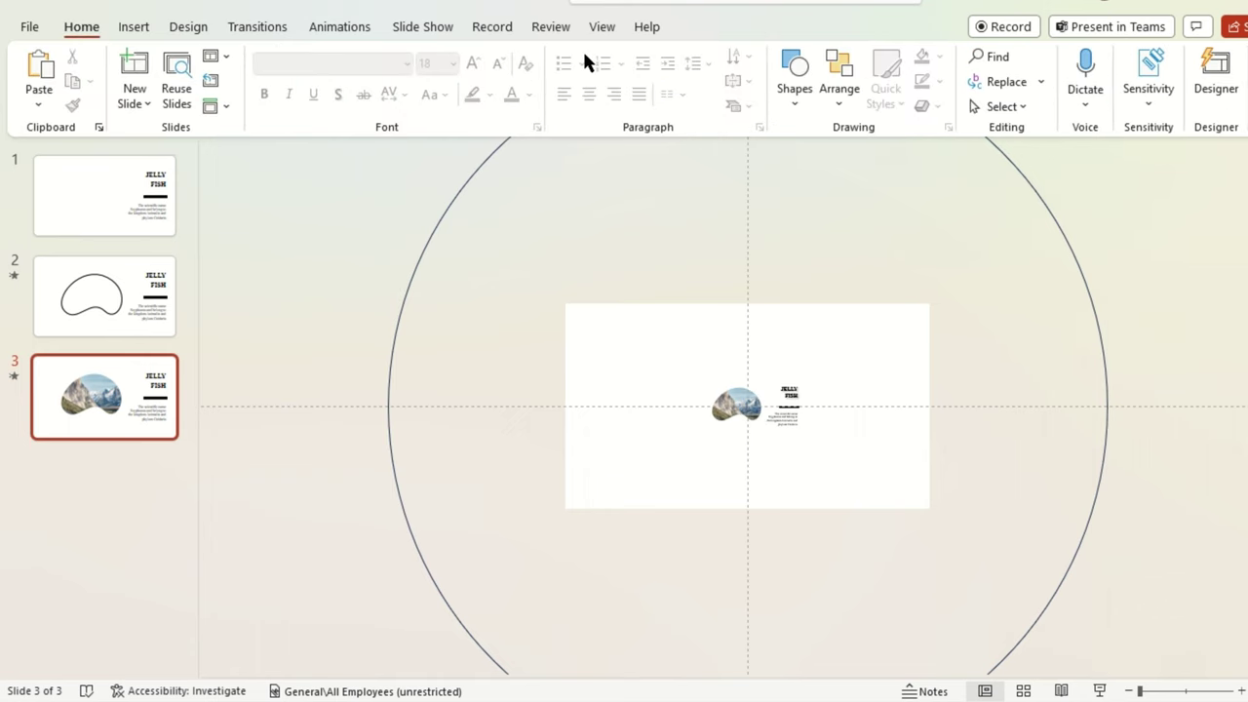
- Draw a temporary vertical line down the slide centre and center the big circle on it
left_click(806, 58)
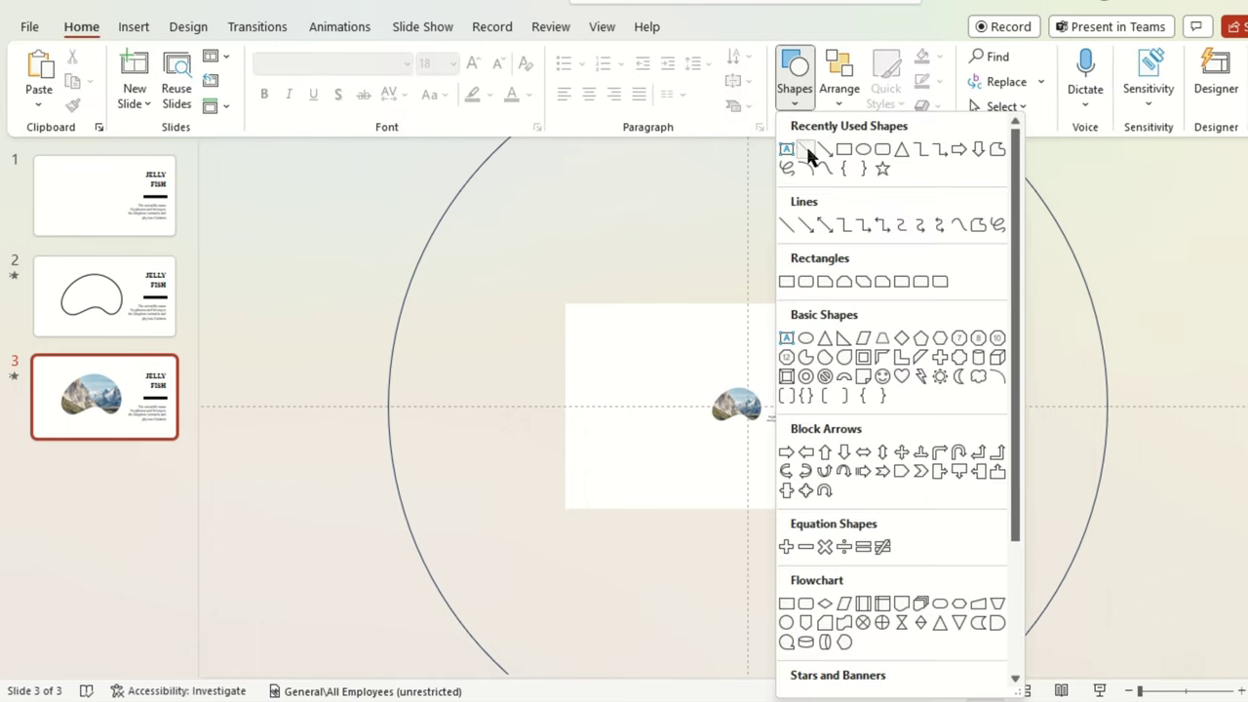
left_click(806, 150)
left_click_drag(748, 146, 748, 646)
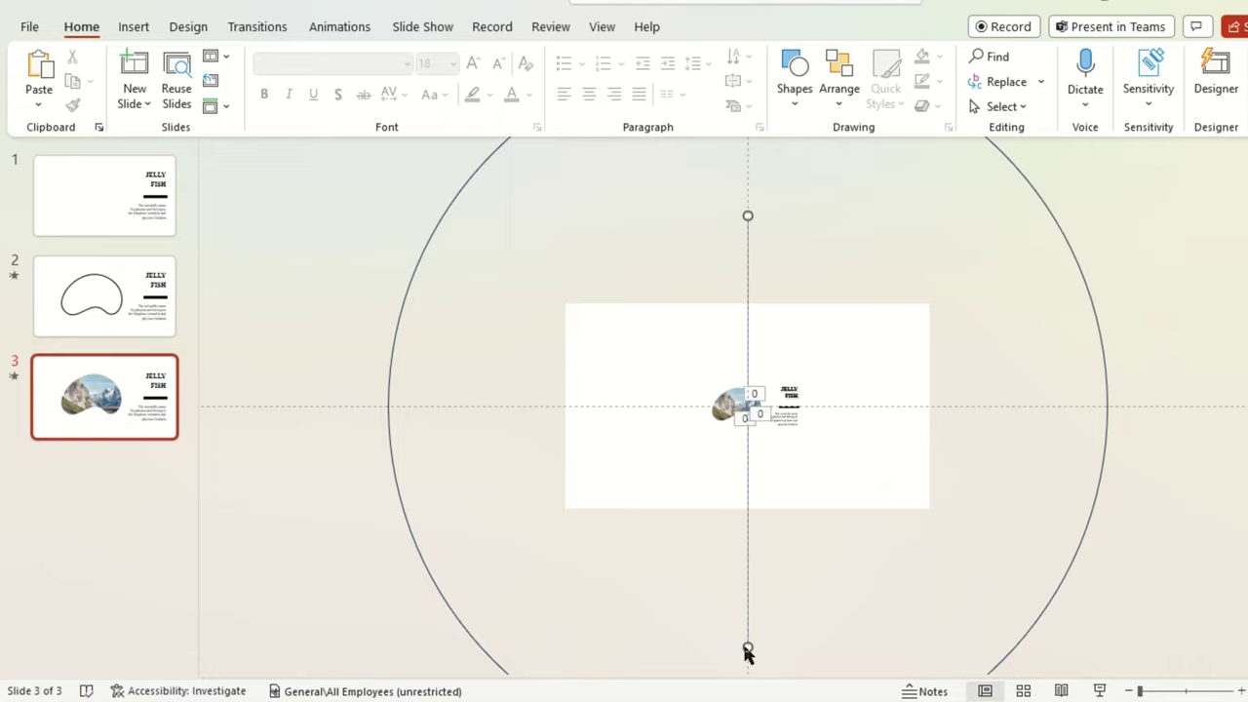
left_click(1058, 235)
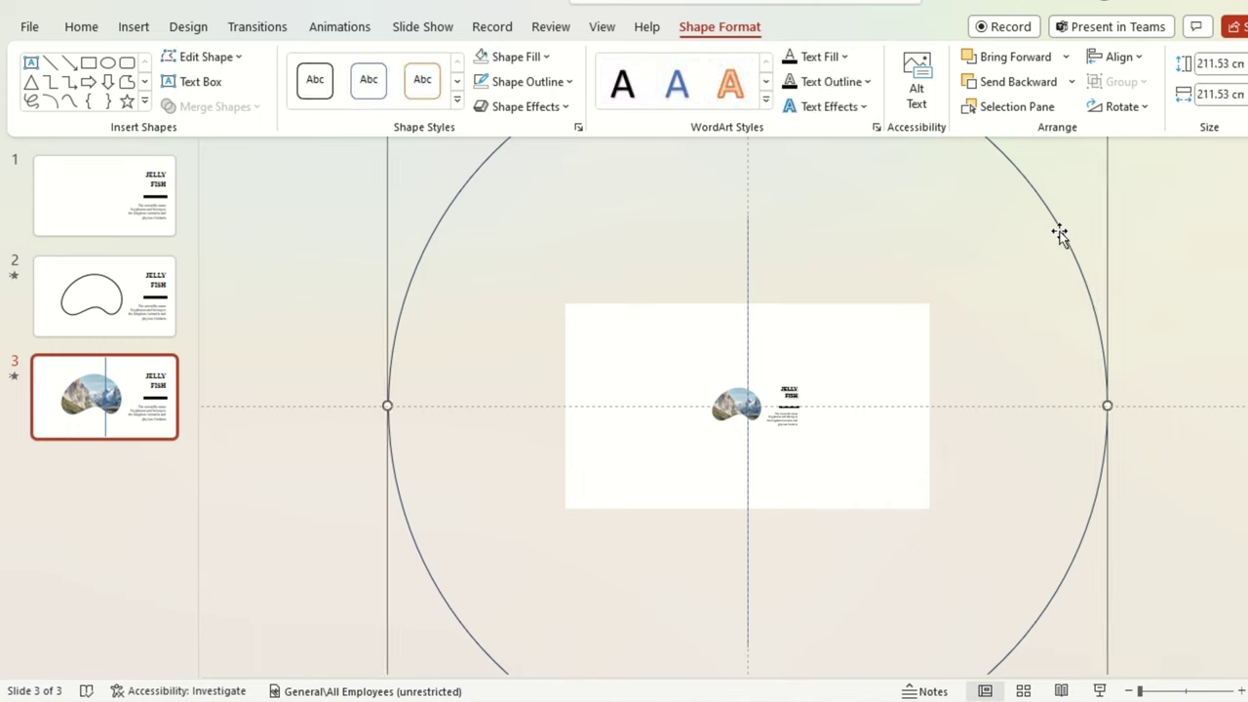
left_click(748, 240, "shift")
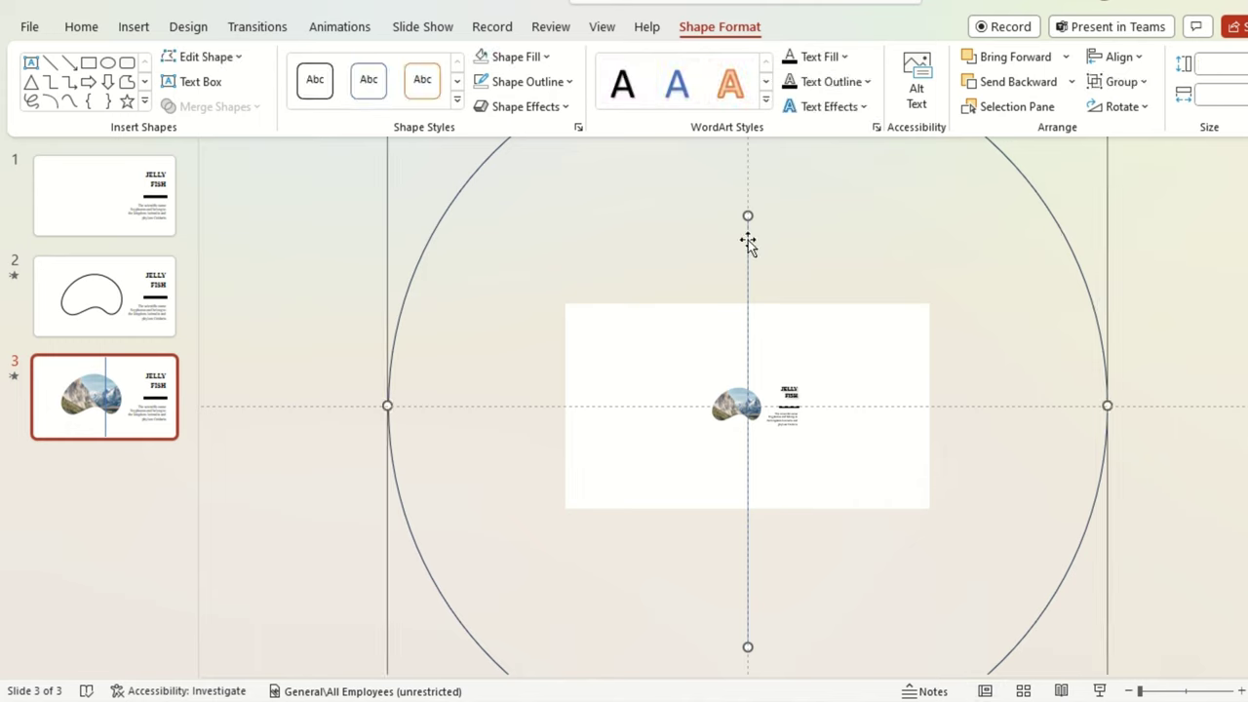
left_click(748, 240, "shift")
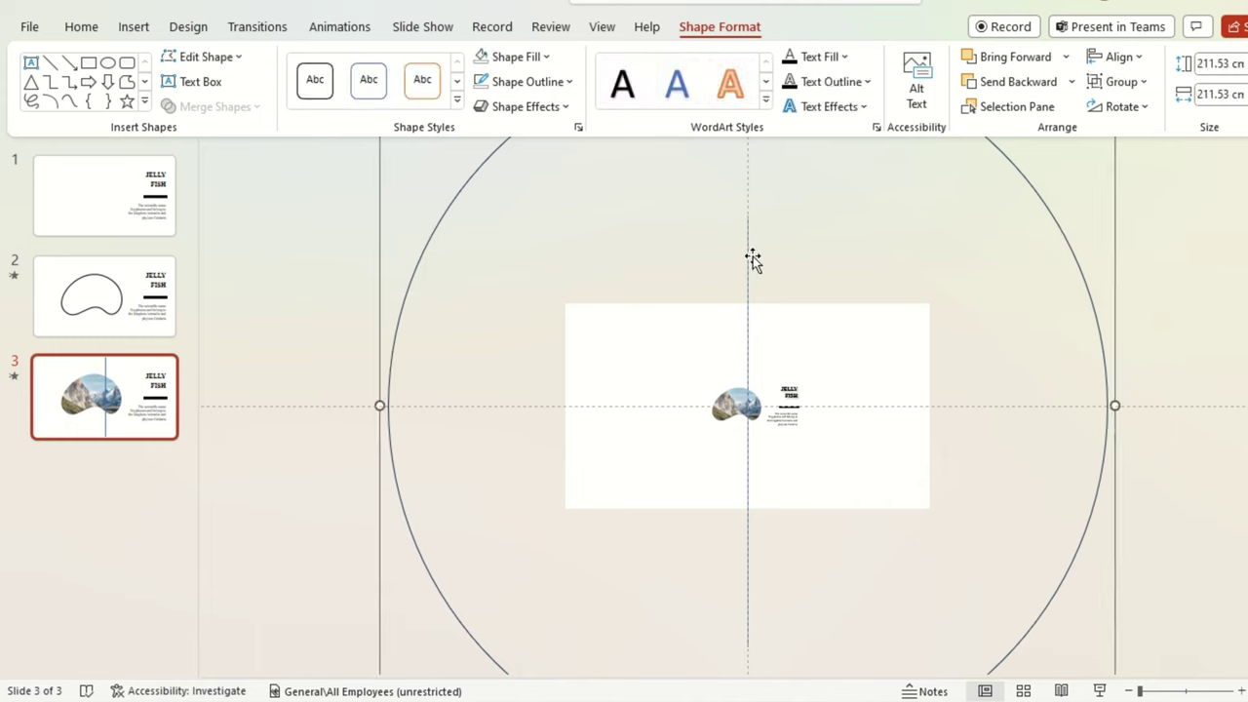
left_click(753, 256, "shift")
left_click(1063, 283)
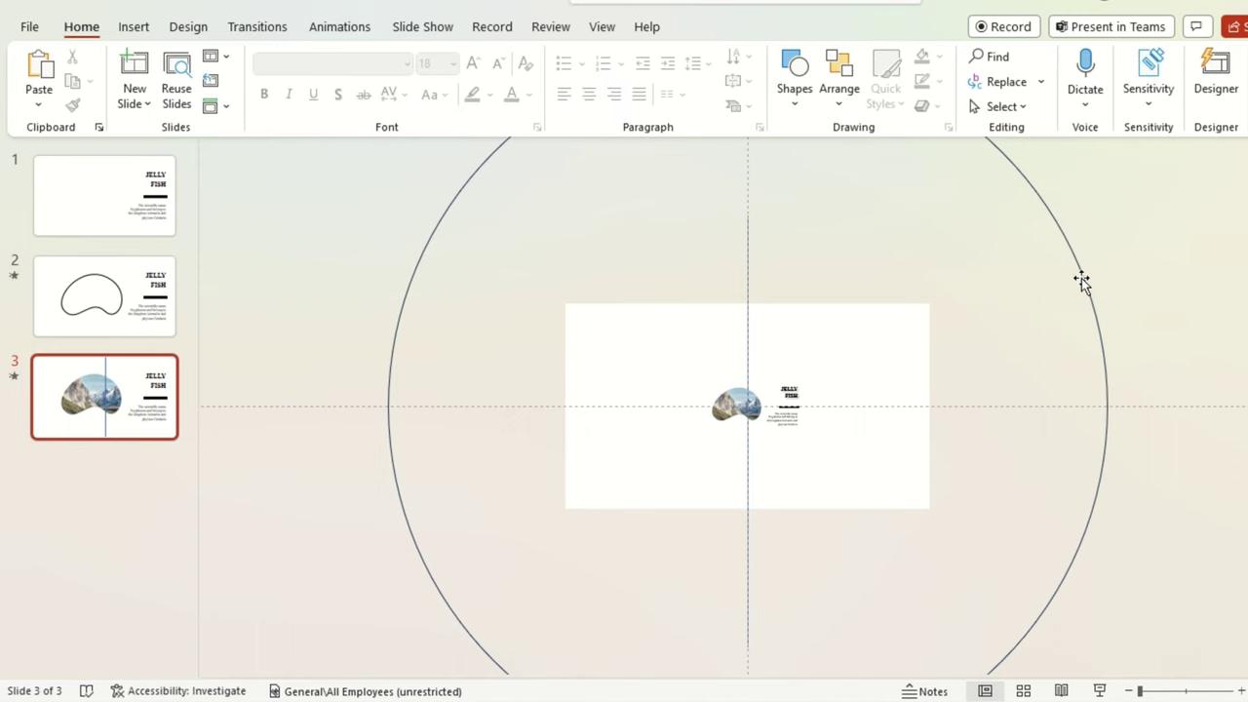
left_click_drag(1082, 282, 1068, 278)
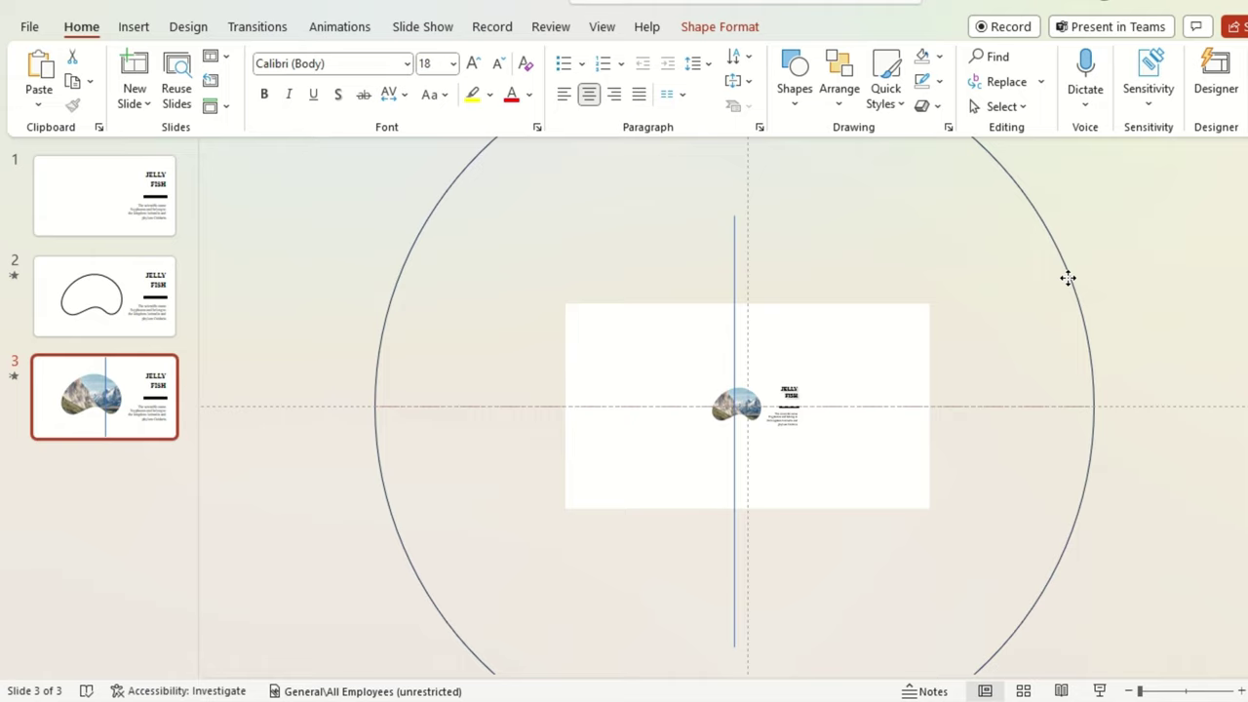
left_click_drag(1068, 278, 1070, 279)
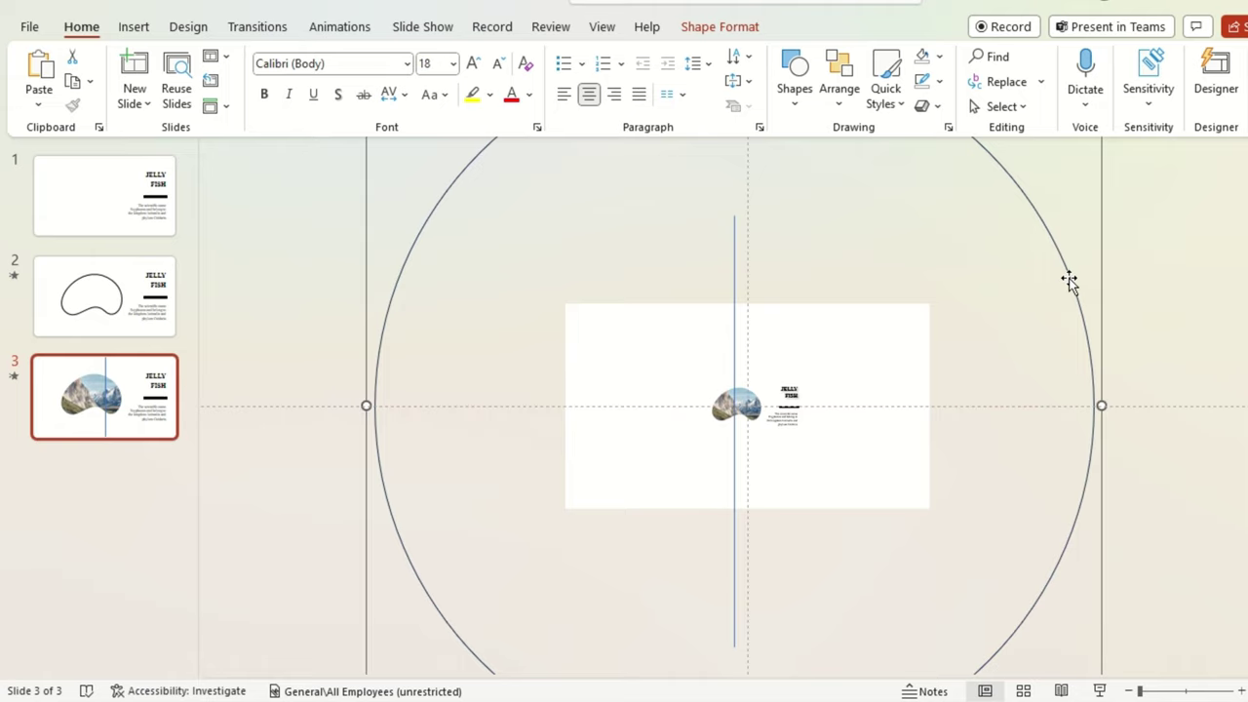
- Delete the temporary line and group the white slide-sized rectangle with the big circle
left_click(735, 256, "shift")
key("Delete")
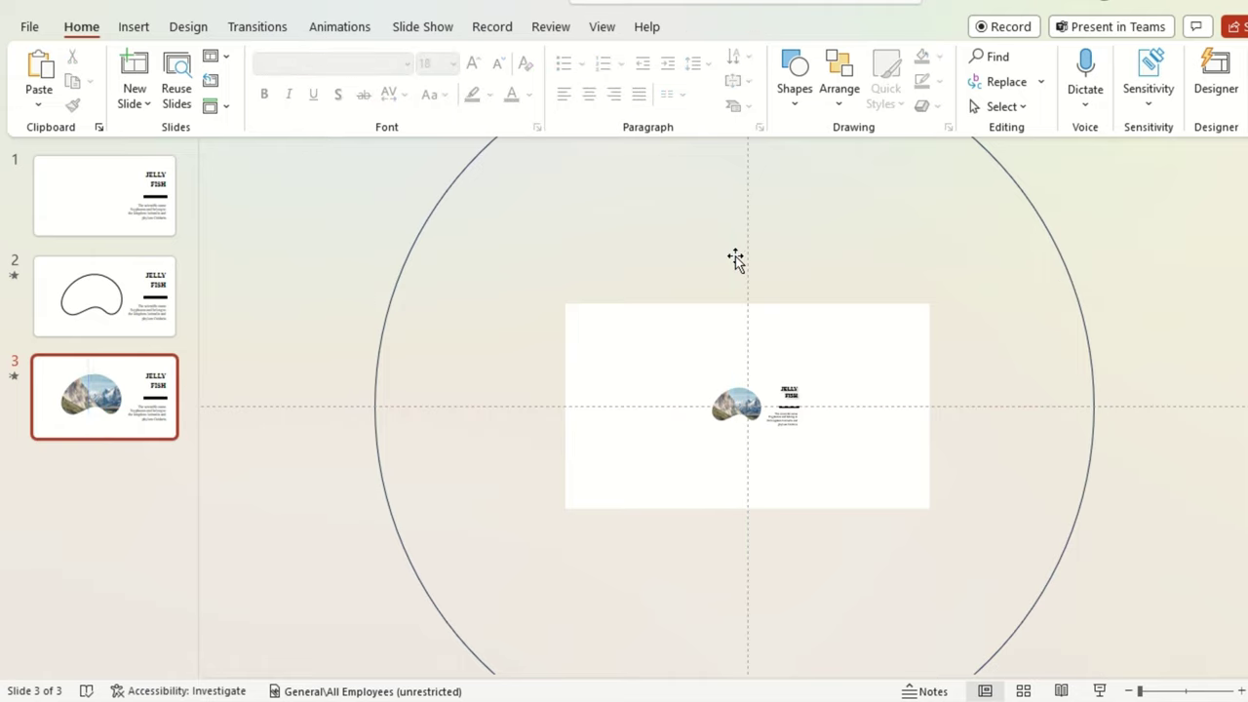
left_click(699, 327)
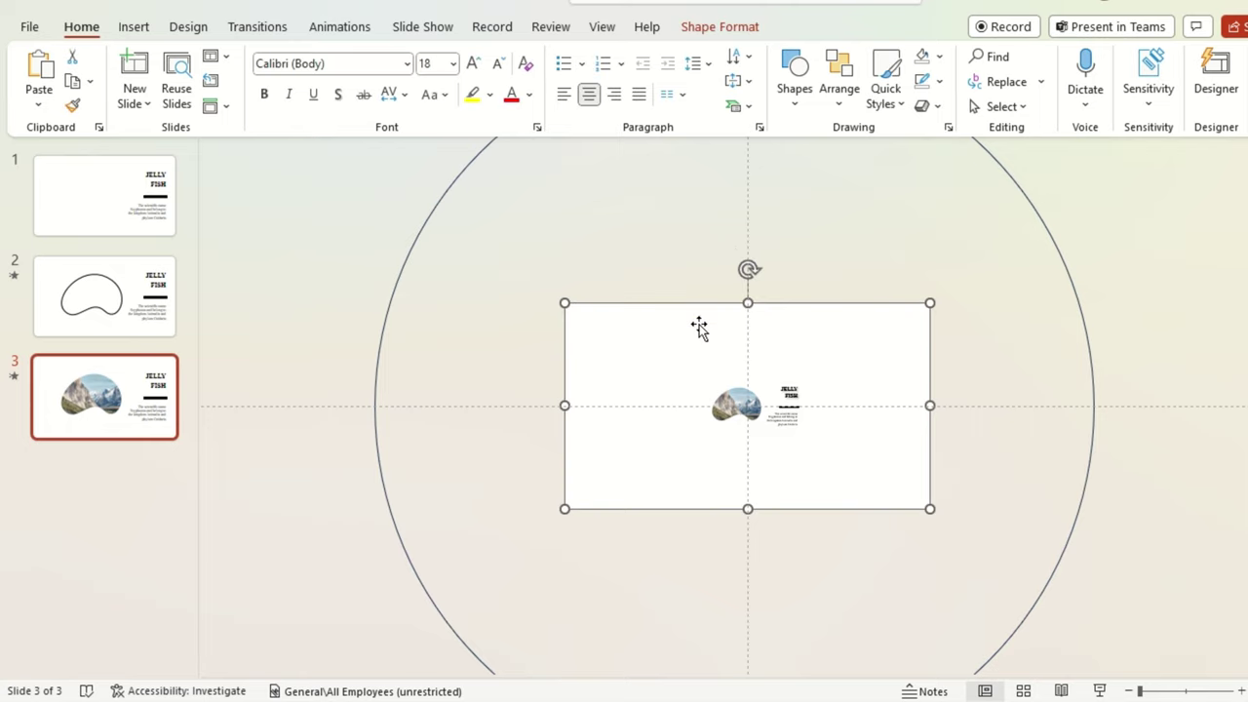
left_click(1047, 237, "shift")
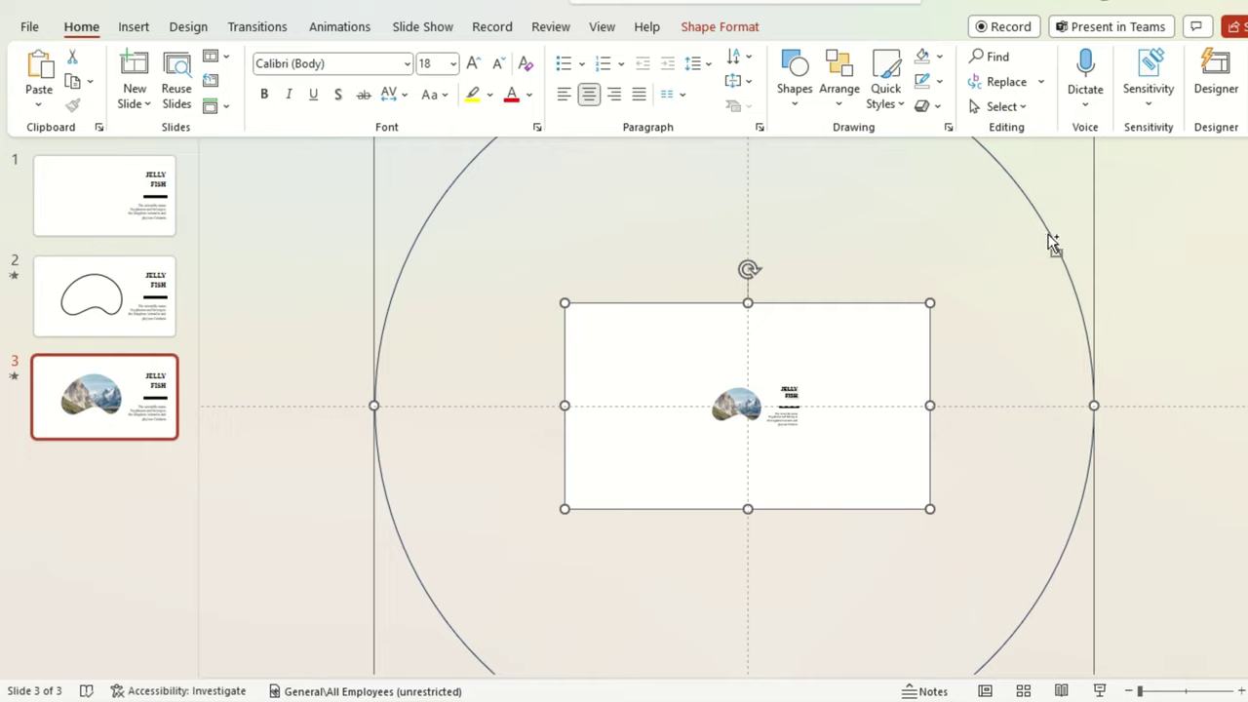
key("ctrl+g")
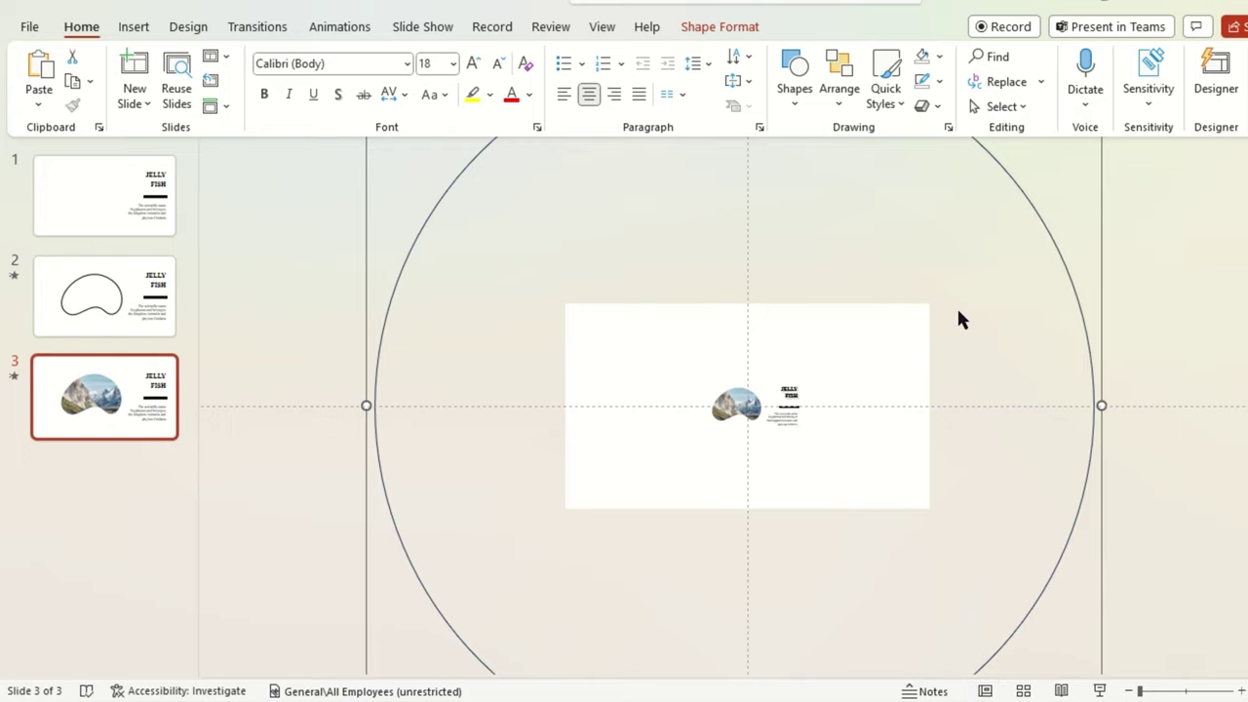
- Animation-paint slide 2's outlined blob onto slide 3's mountain blob, then preview slide 3 as a slideshow
left_click(175, 304)
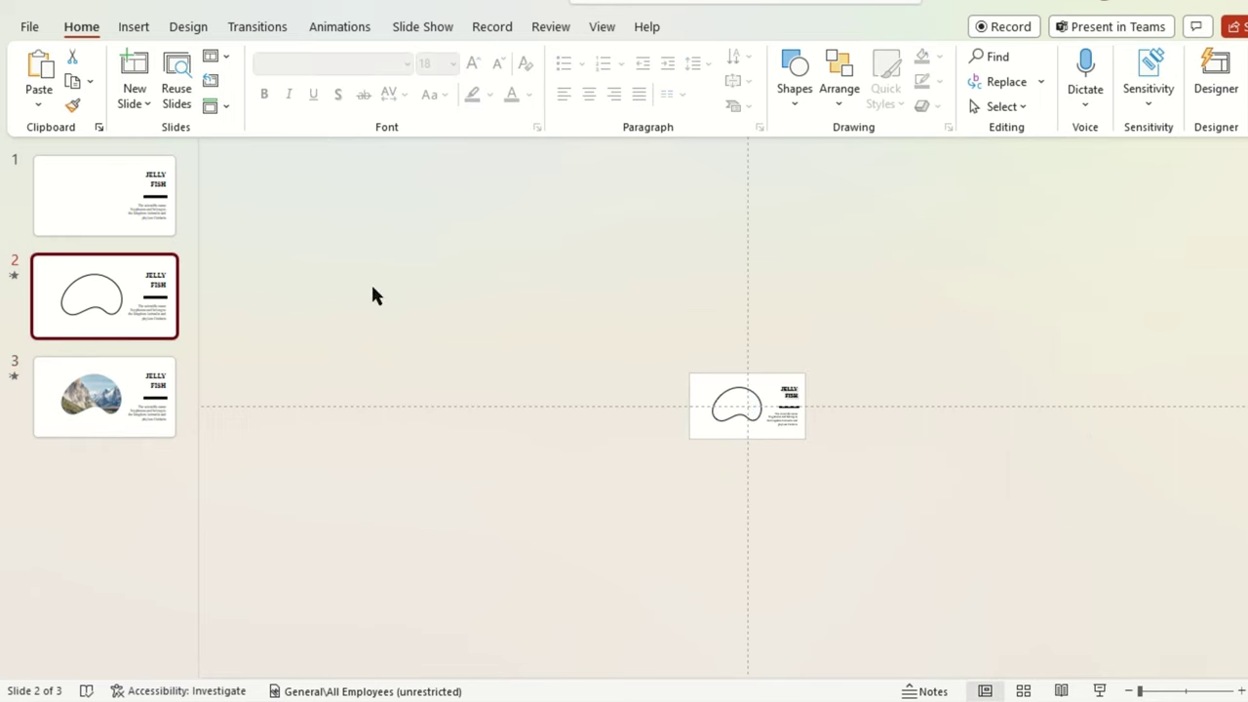
left_click(1161, 691)
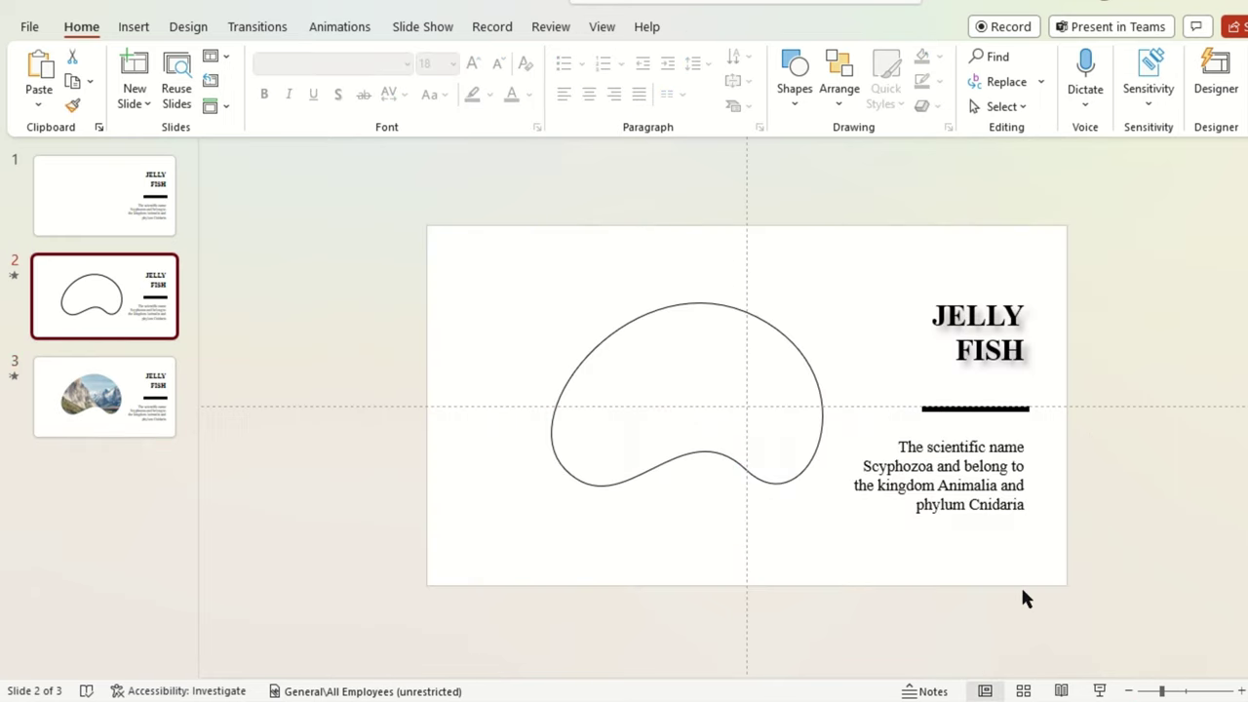
left_click(739, 310)
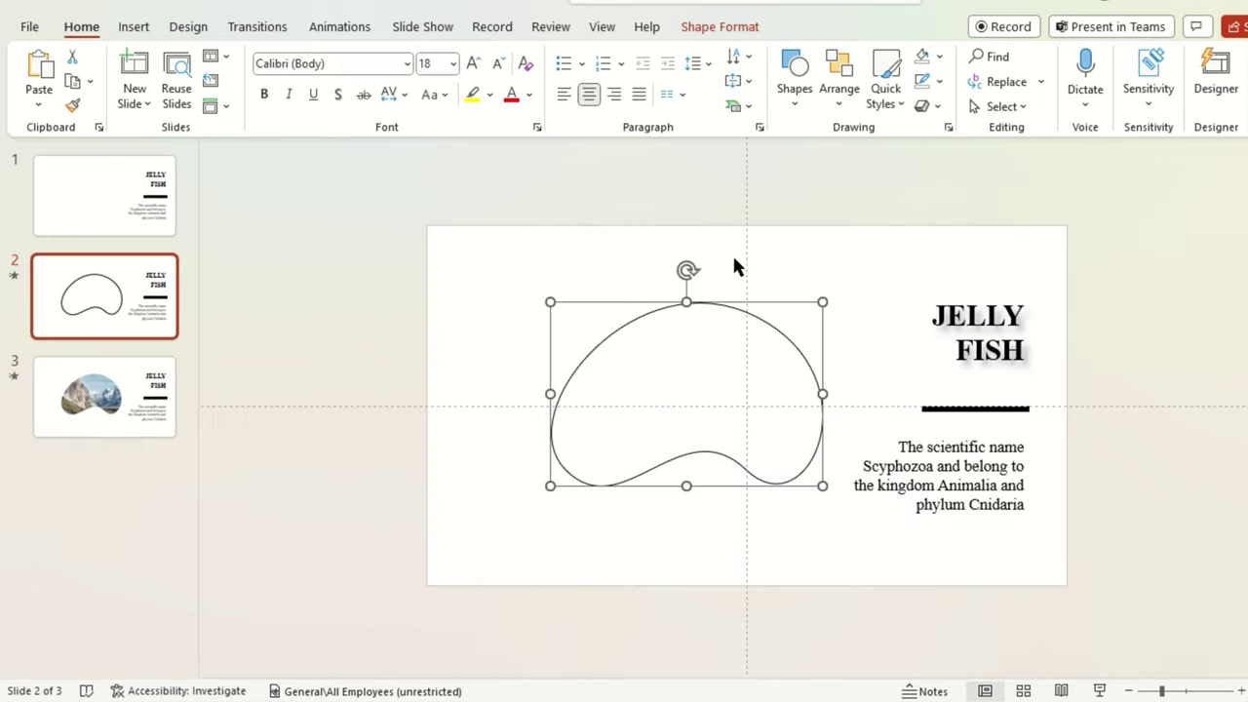
left_click(331, 26)
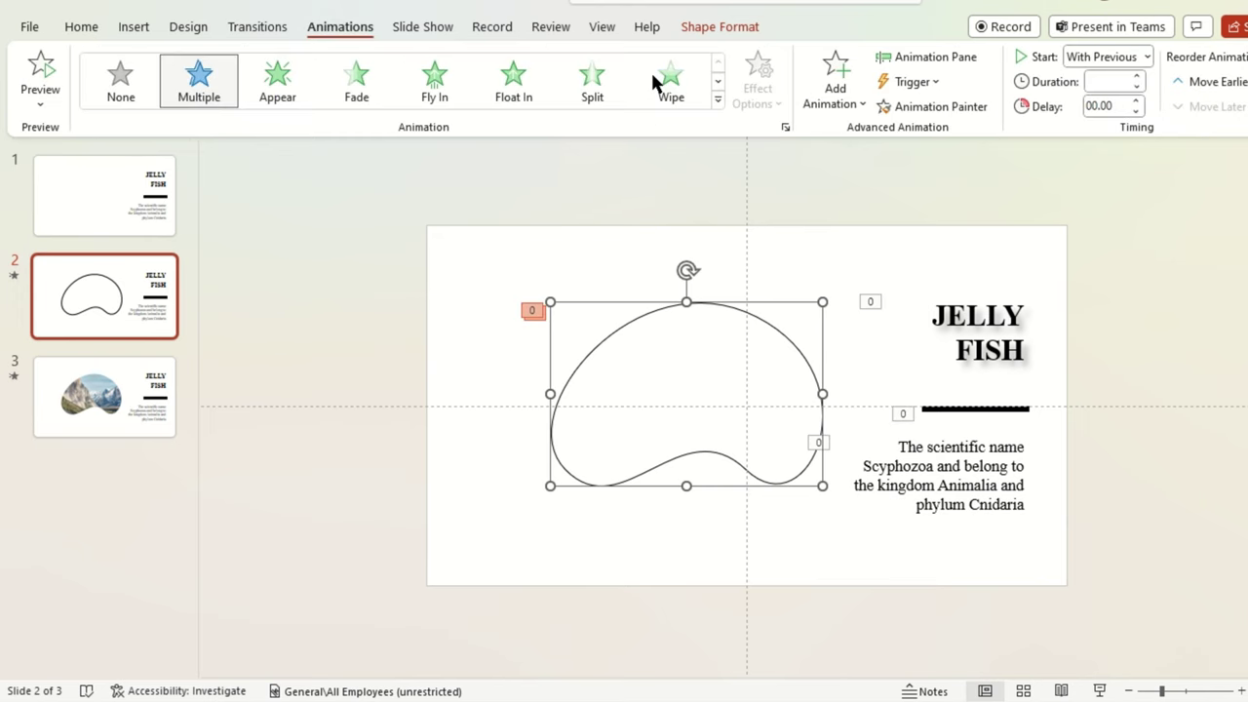
left_click(933, 106)
left_click(116, 359)
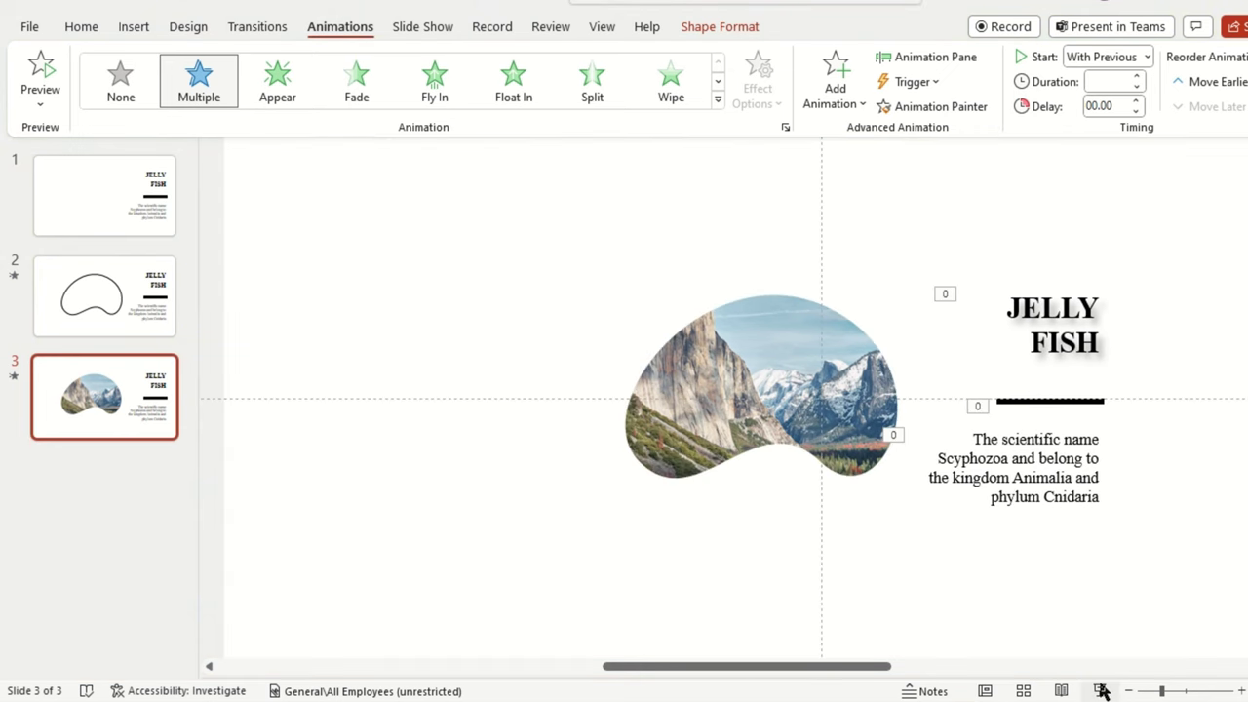
left_click(1099, 690)
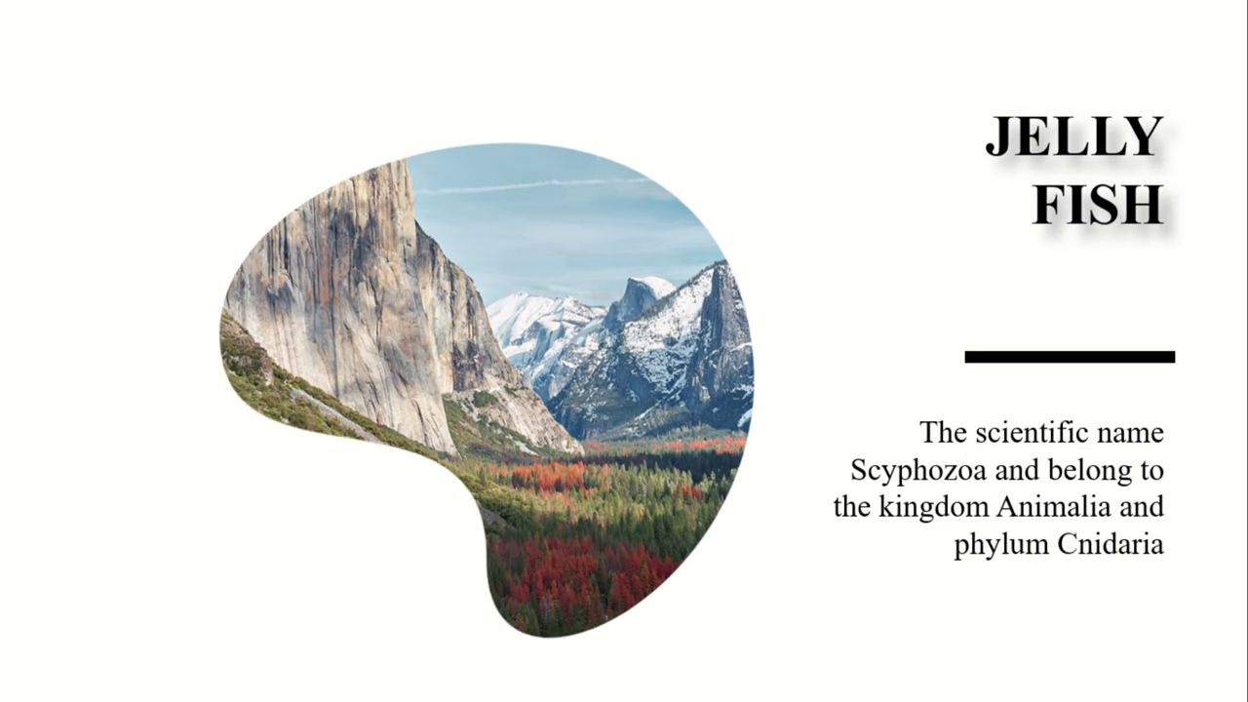